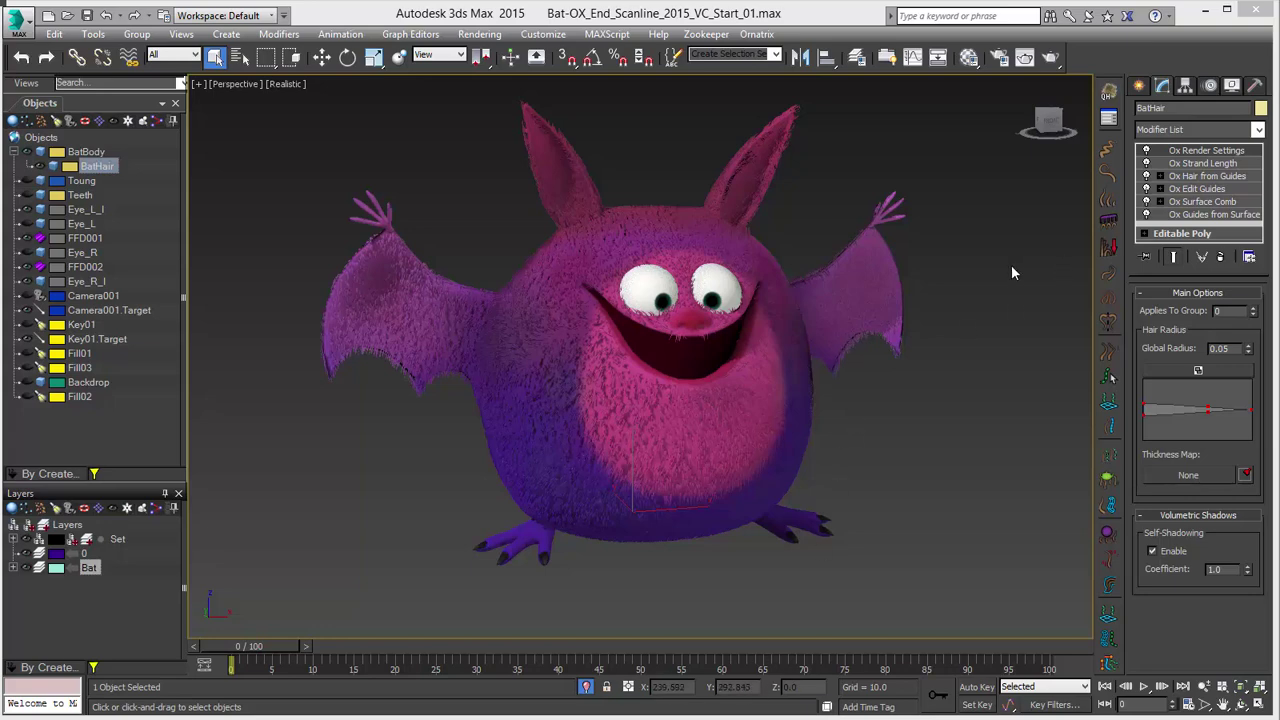
Step: Set the length of BatHair's Ox Strand Length modifier to 1.01
left_click(1203, 177)
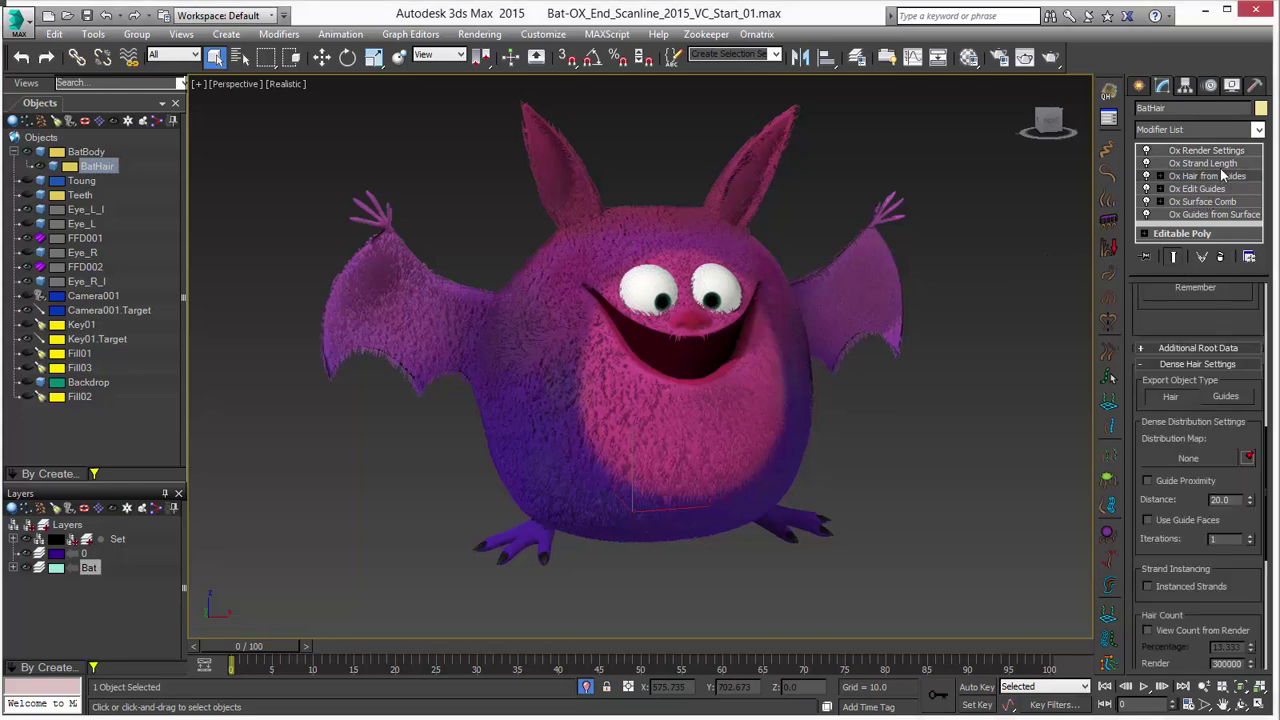
left_click(1200, 164)
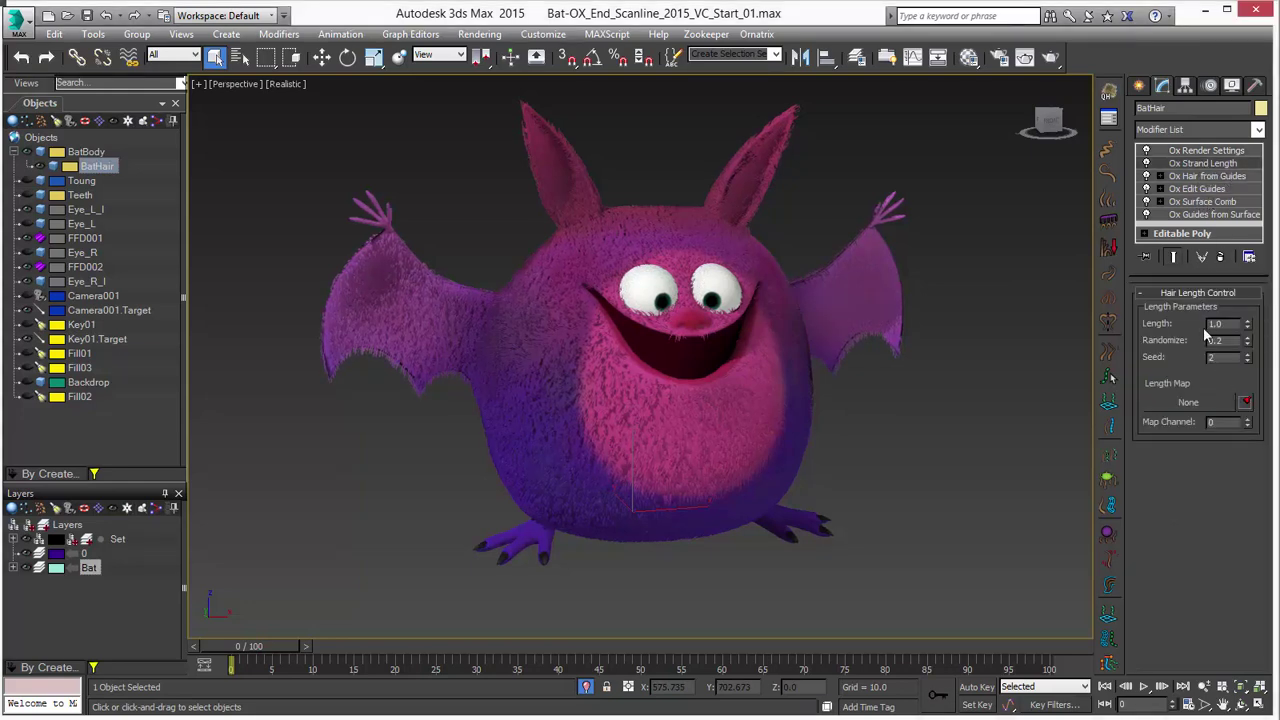
left_click(1245, 325)
Step: Examine the map slots of BatHair's render, strand length and hair modifiers, and the map types available for the Distribution Map
left_click(1187, 151)
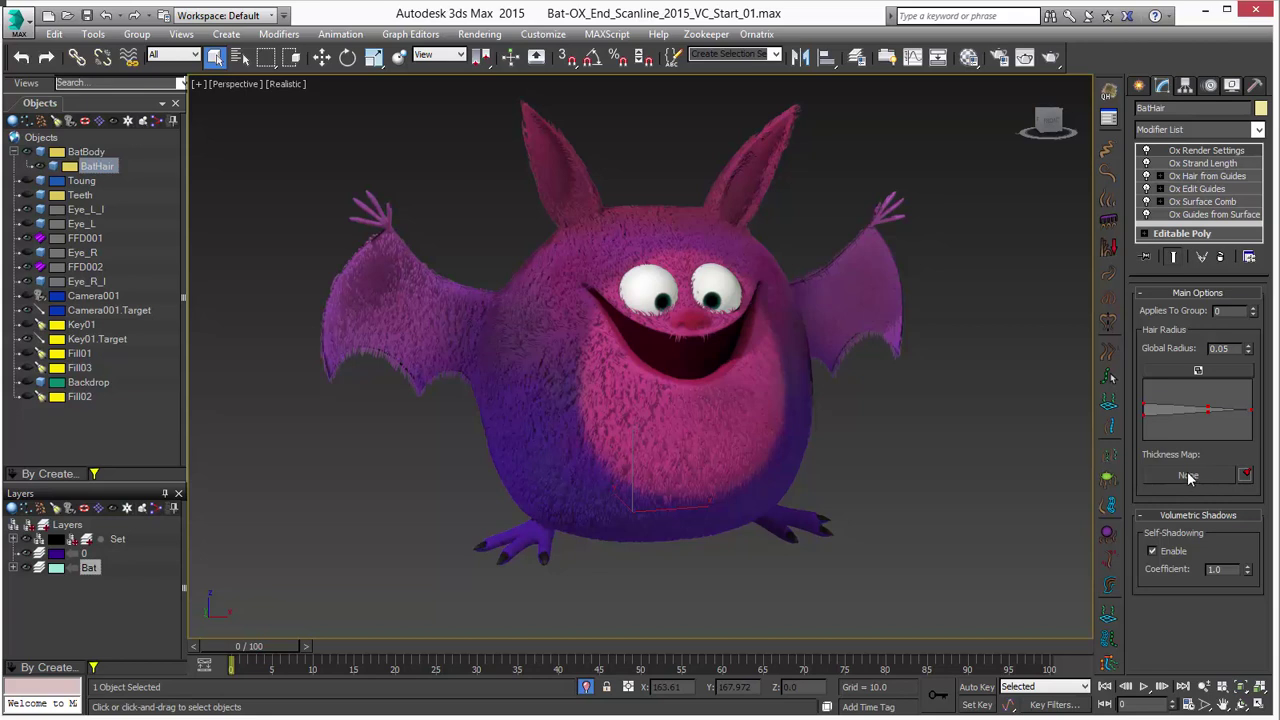
left_click(1212, 163)
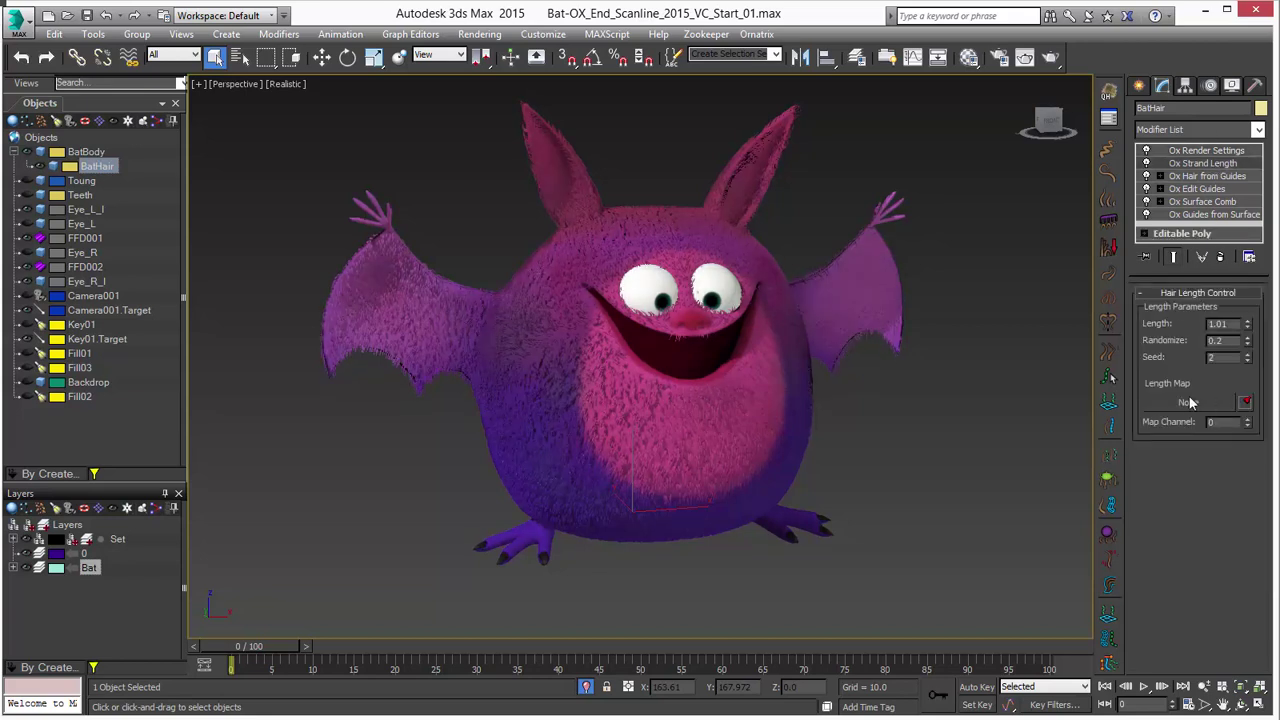
left_click(1186, 177)
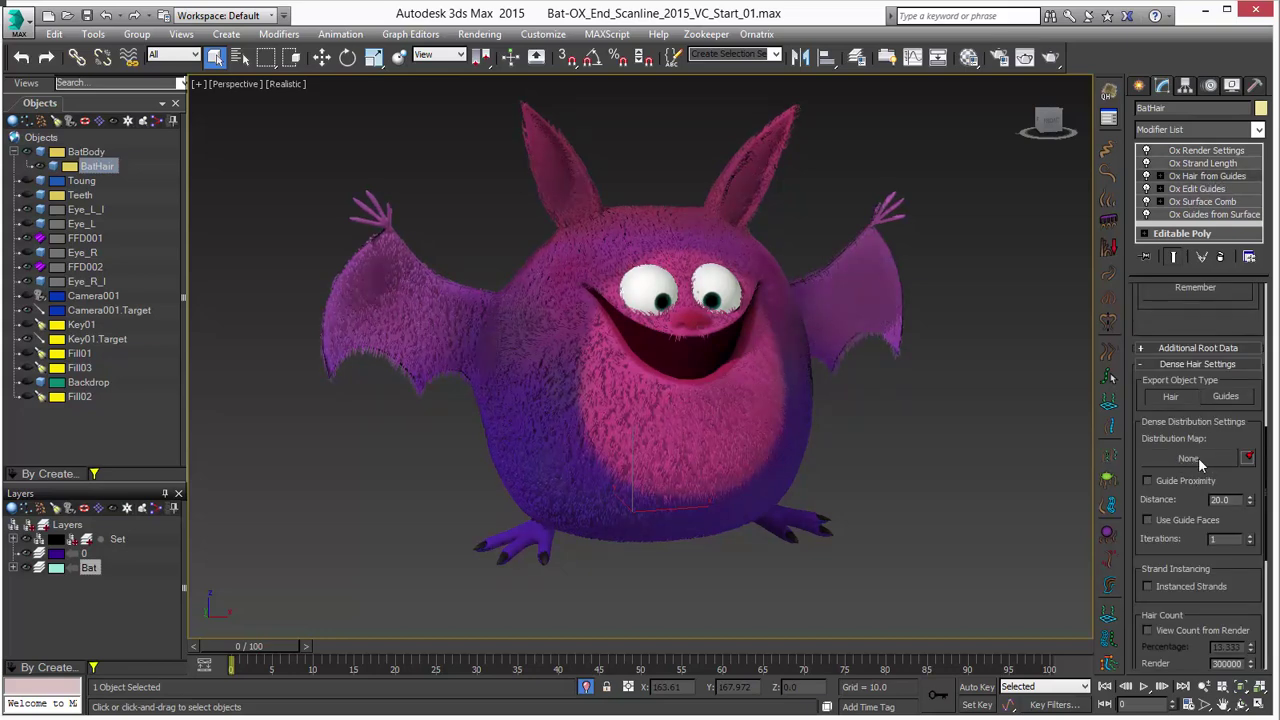
left_click(1199, 458)
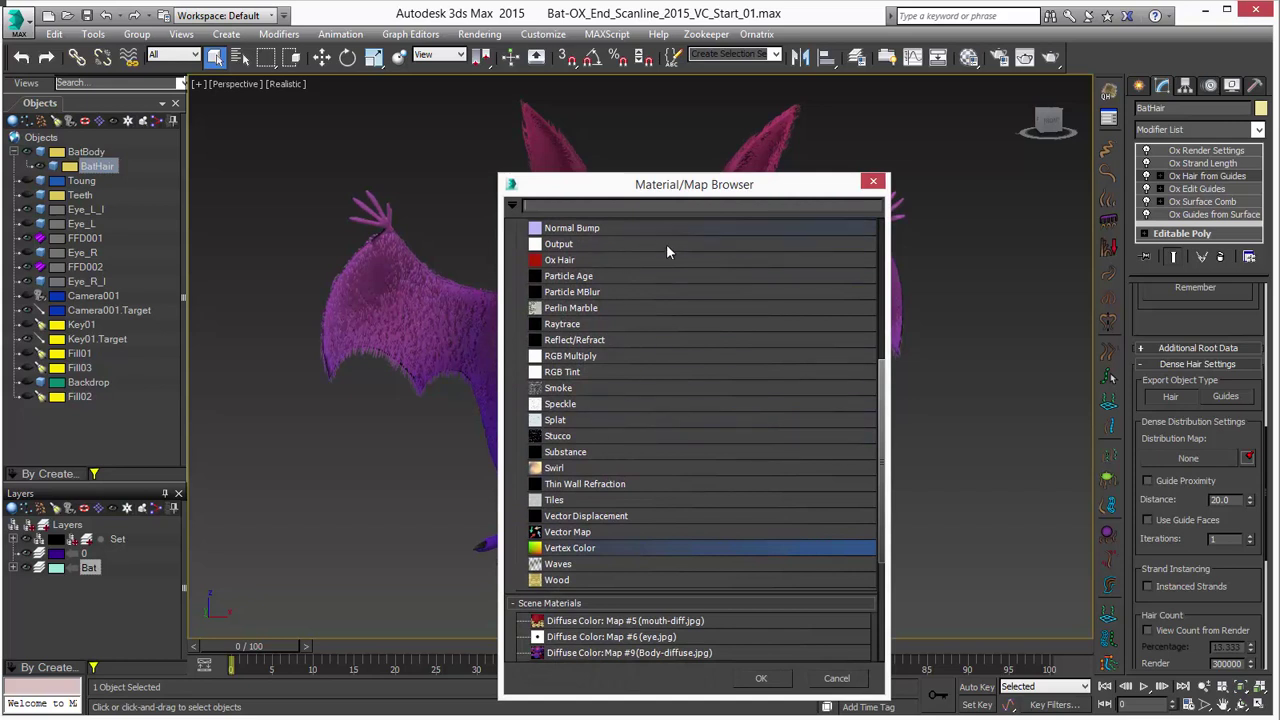
left_click_drag(884, 390, 884, 240)
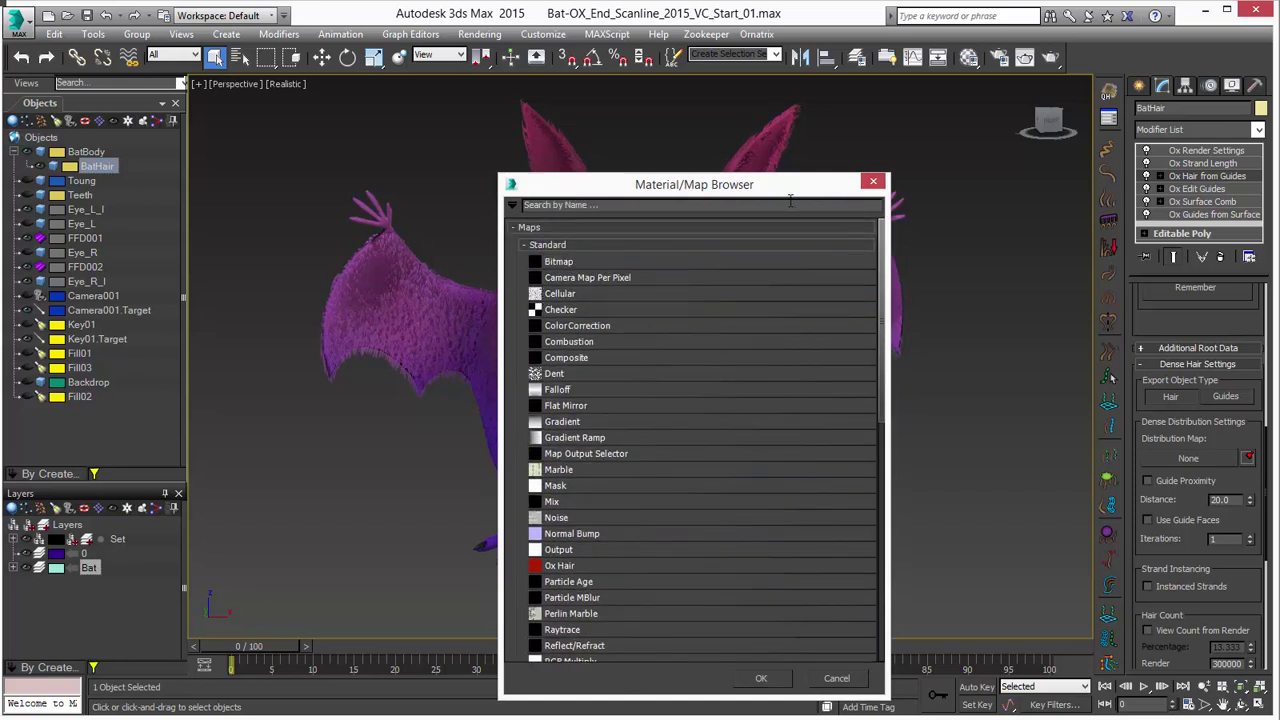
left_click_drag(885, 252, 873, 333)
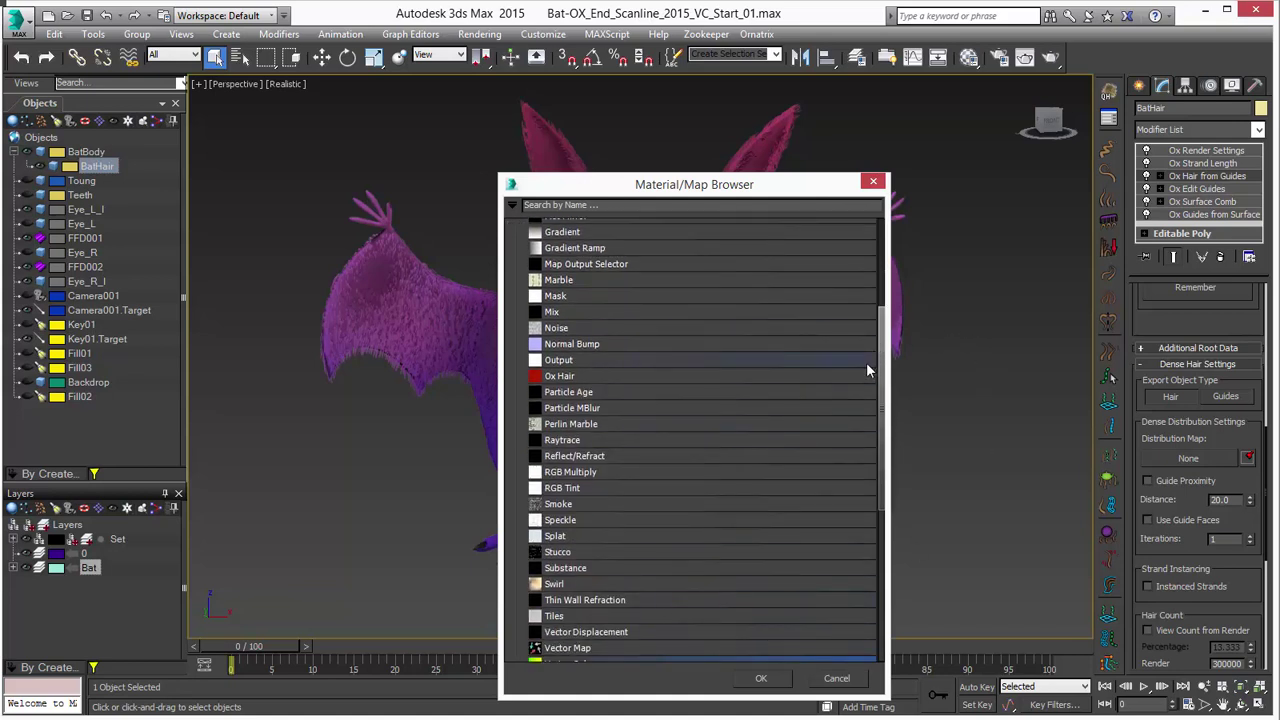
scroll(866, 434, "down", 1)
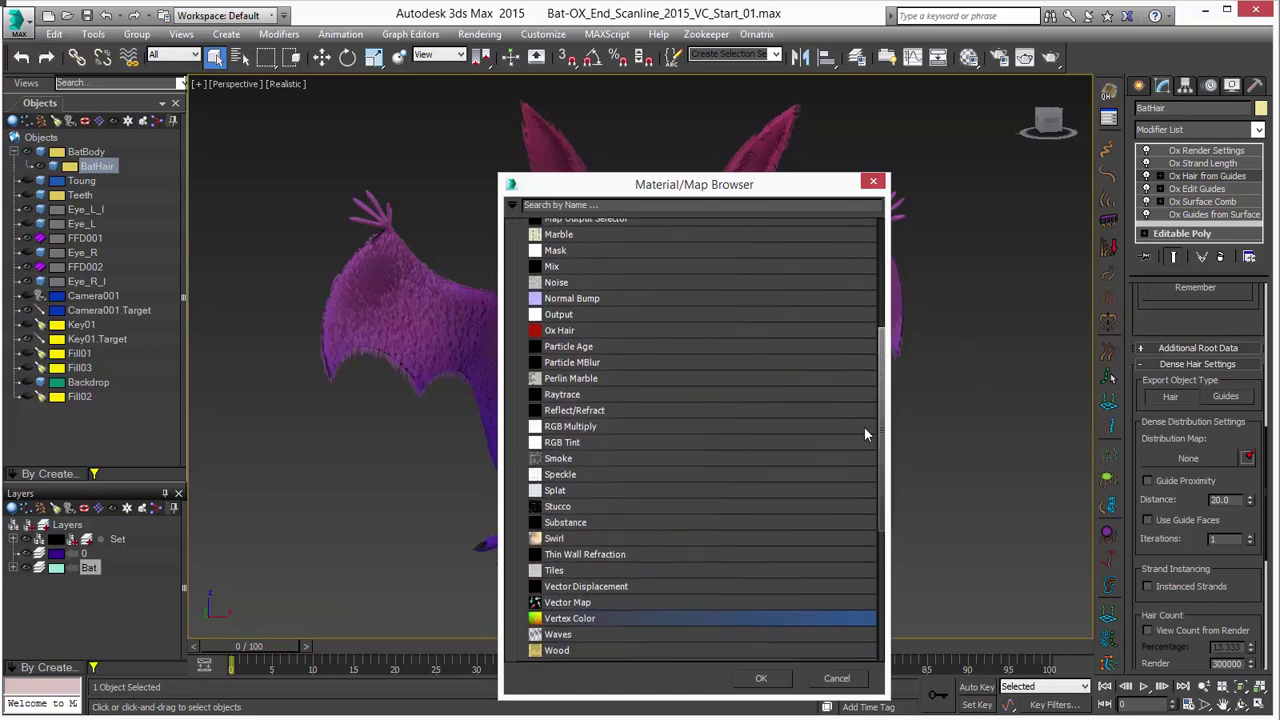
left_click(873, 182)
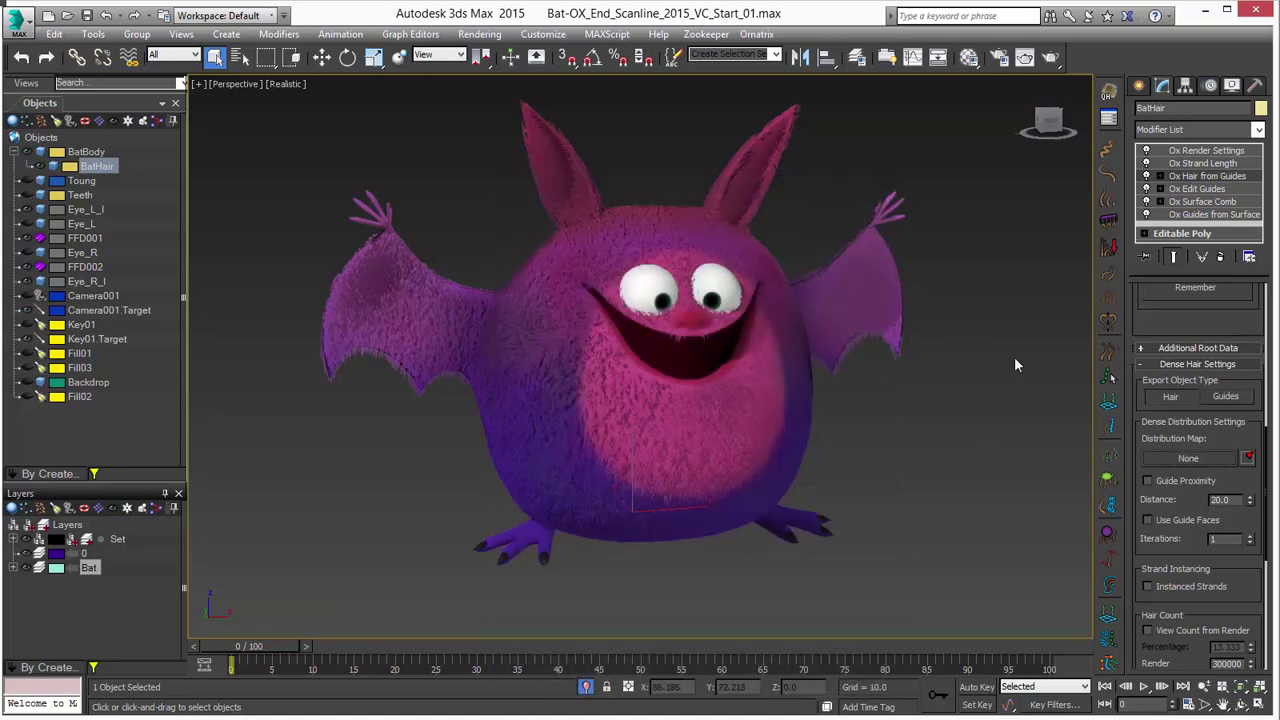
Step: Examine which guide channels can be assigned to the Distribution Map of BatHair's Ox Hair from Guides modifier
left_click(1248, 458)
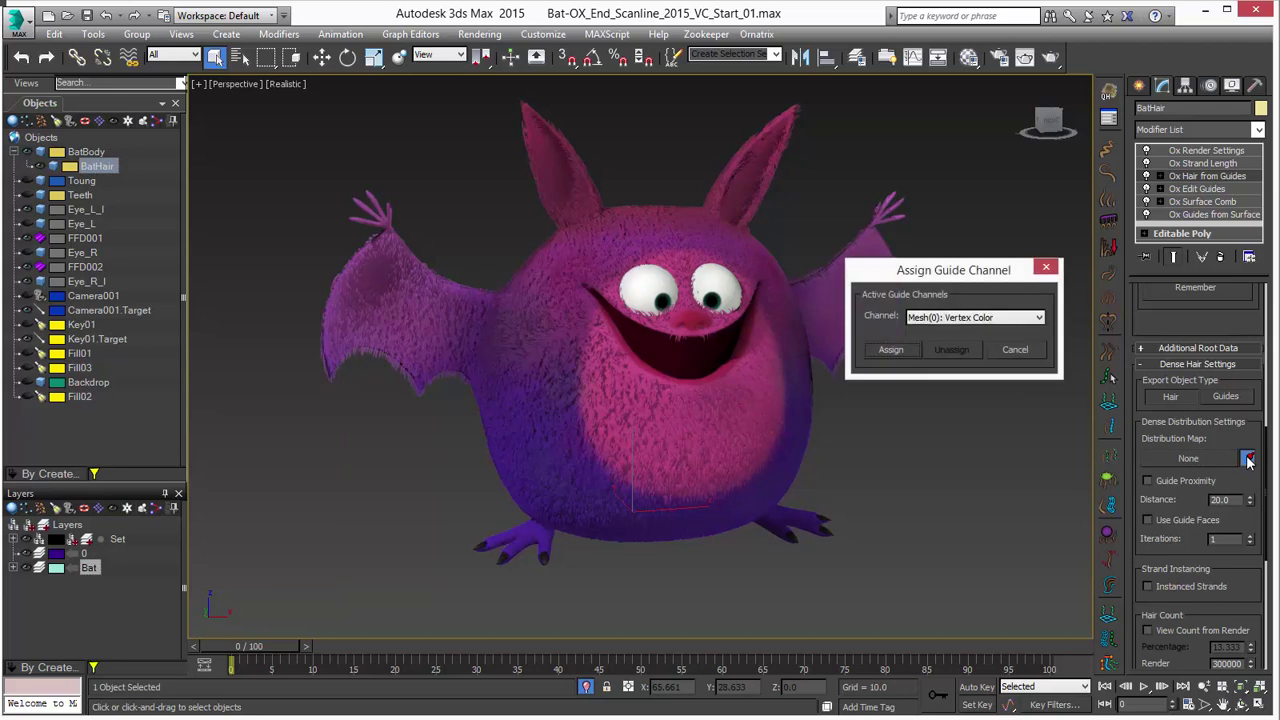
left_click(985, 318)
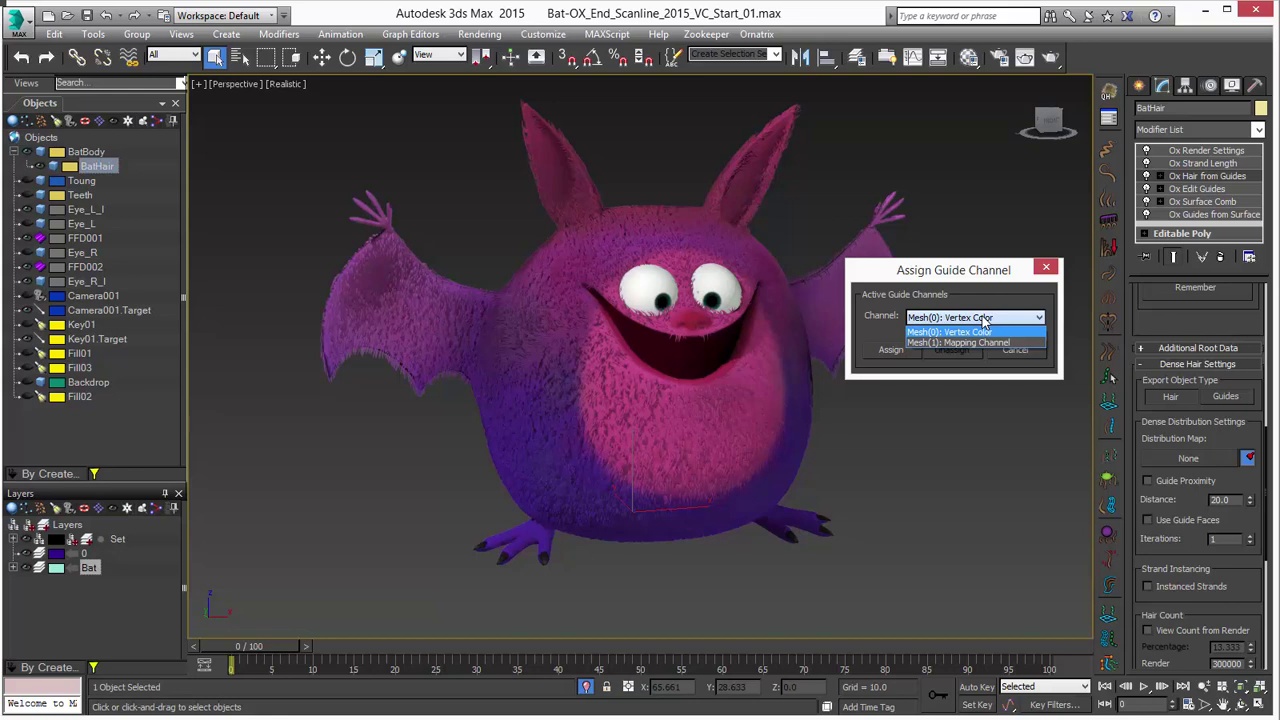
left_click(977, 331)
left_click(958, 318)
left_click(998, 320)
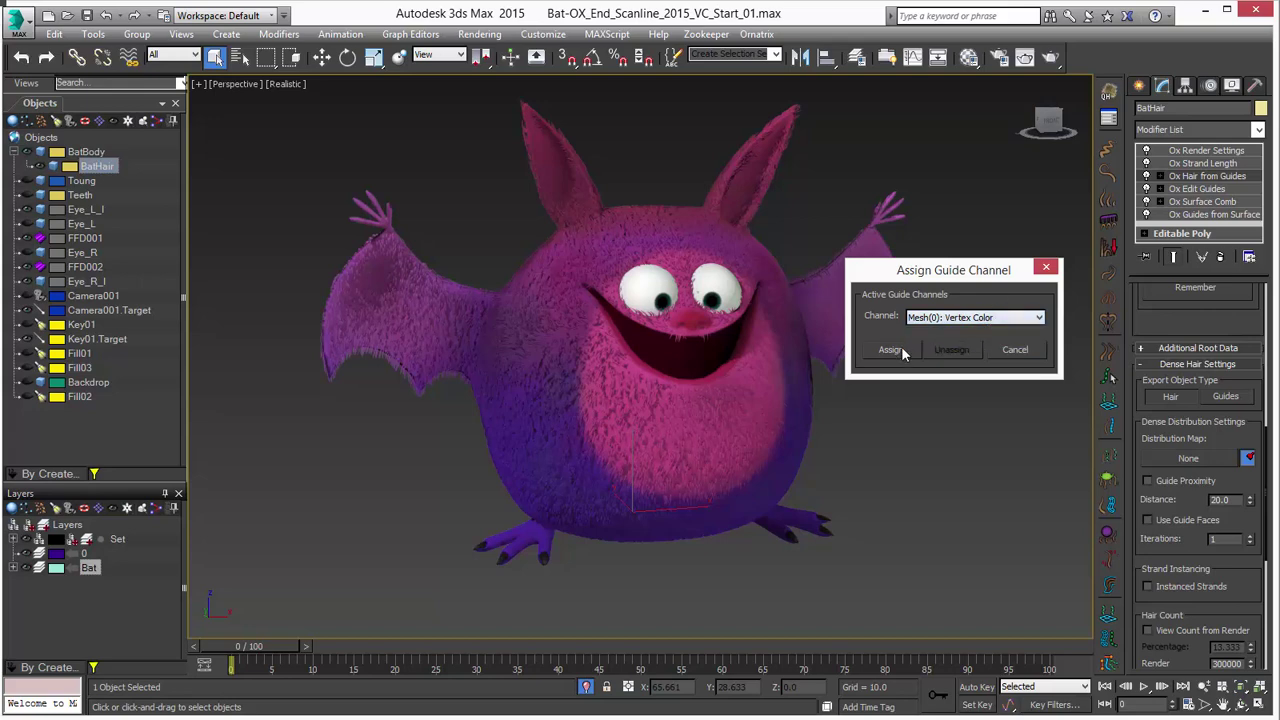
left_click(1018, 352)
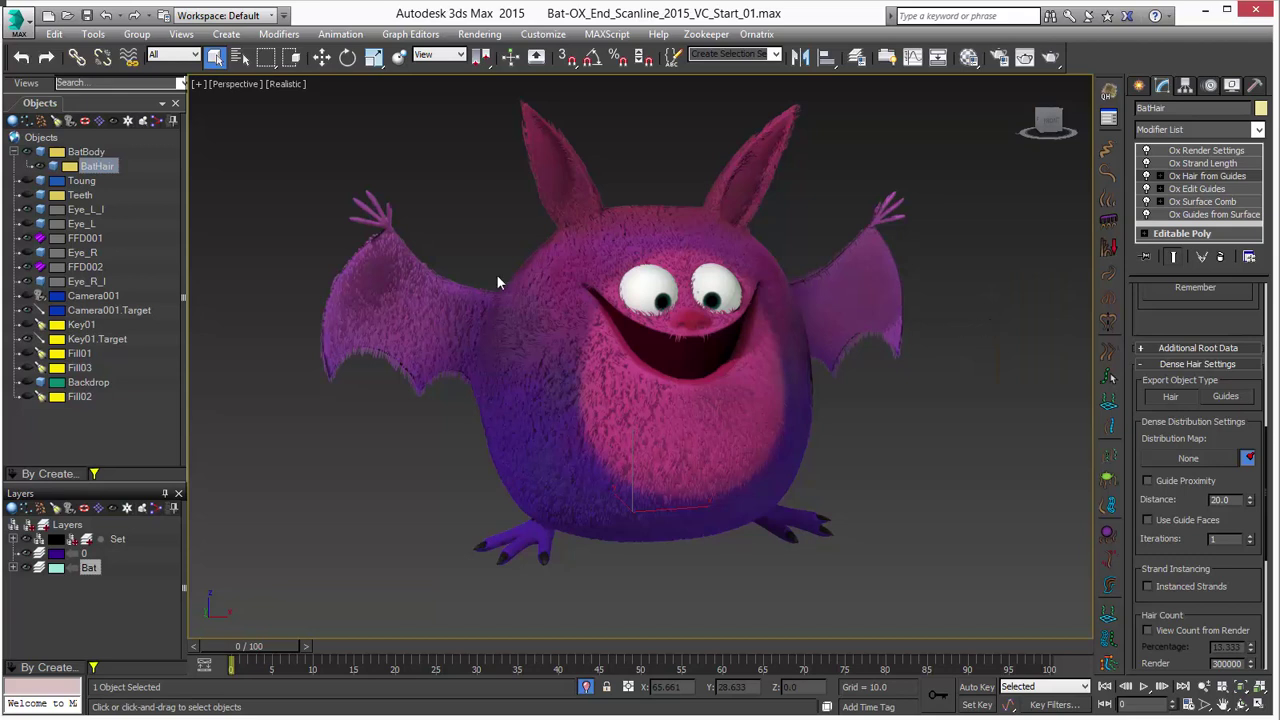
Step: Select BatBody and hide the BatHair object
left_click(88, 152)
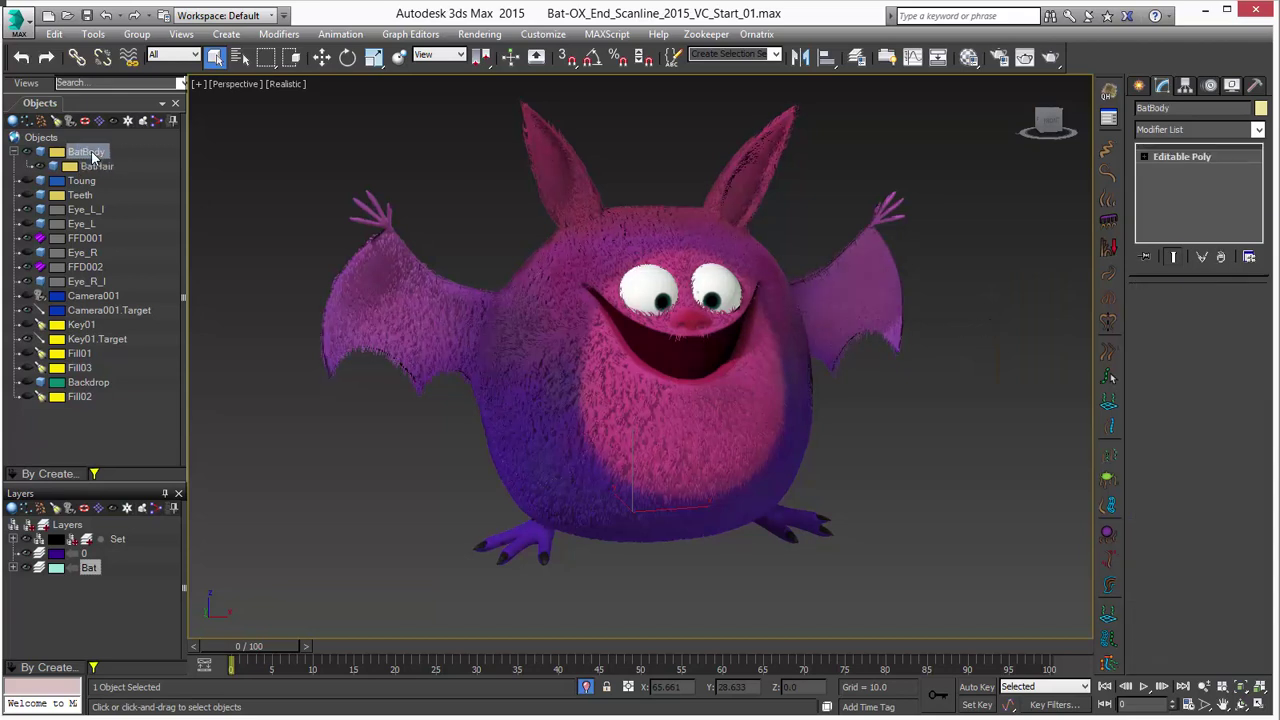
left_click(40, 166)
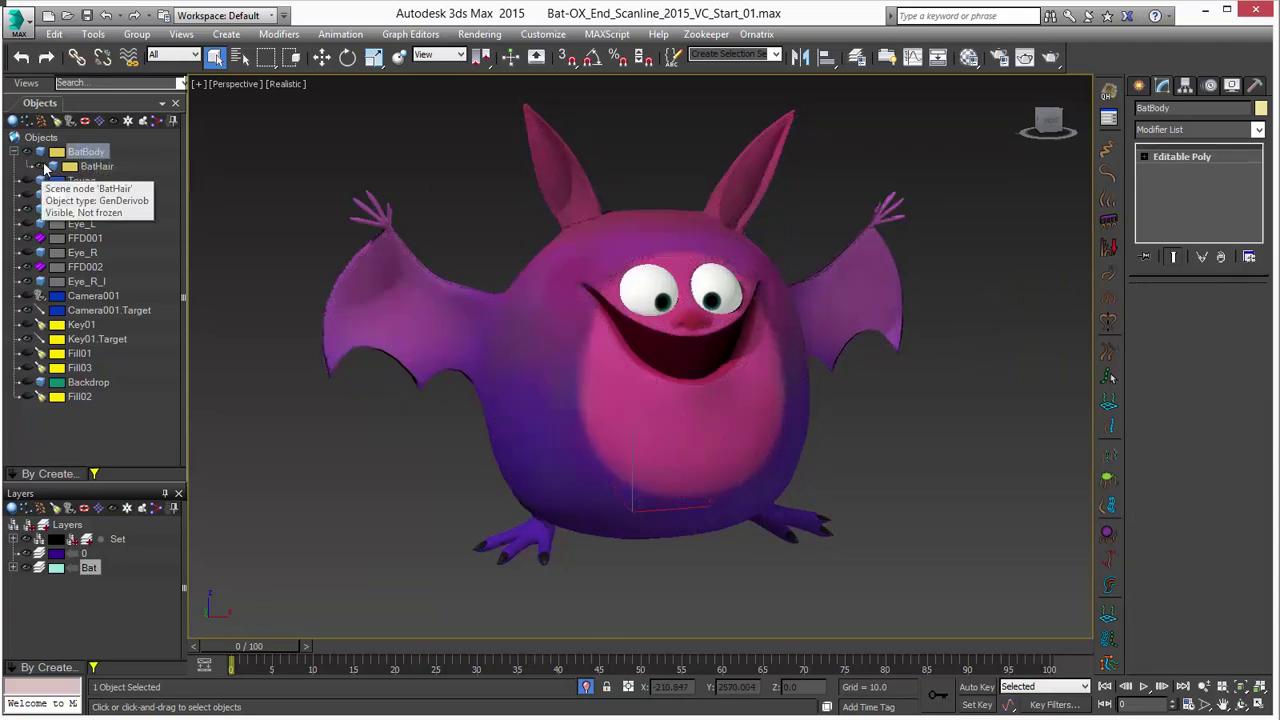
scroll(689, 392, "up", 1)
scroll(692, 394, "up", 1)
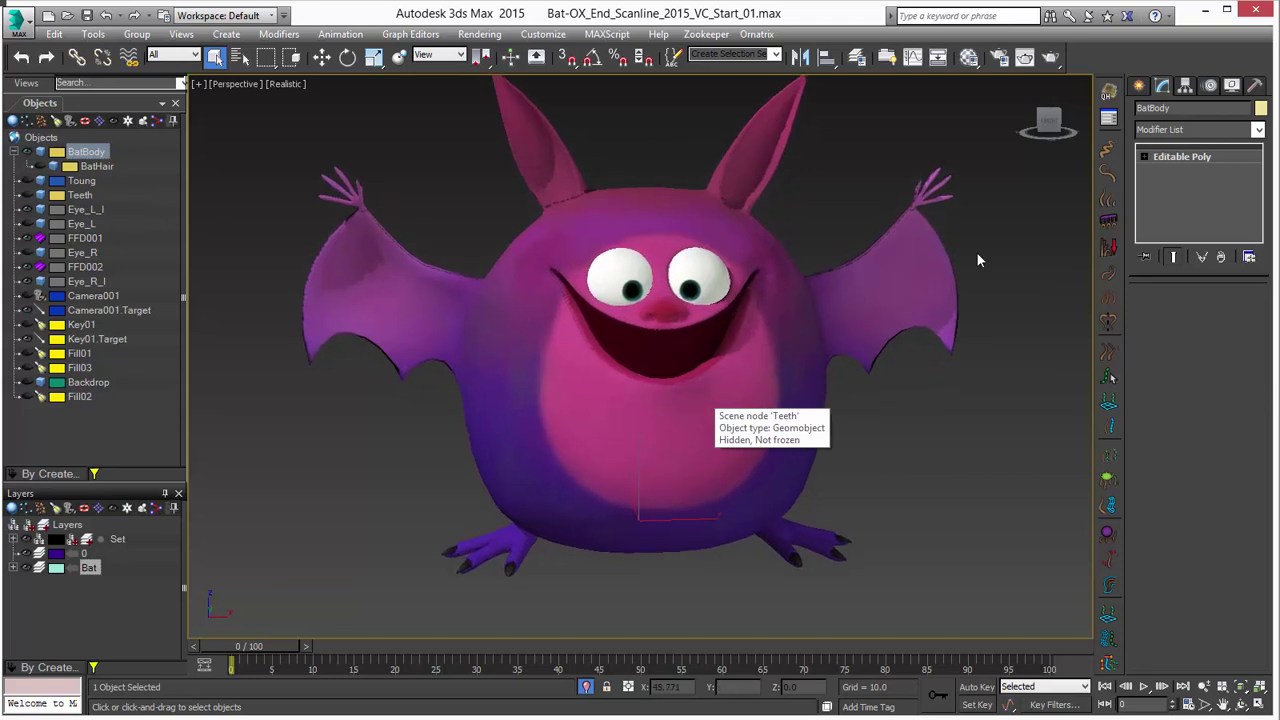
Step: Add a VertexPaint modifier on top of BatBody's Editable Poly
left_click(1196, 158)
left_click(1195, 130)
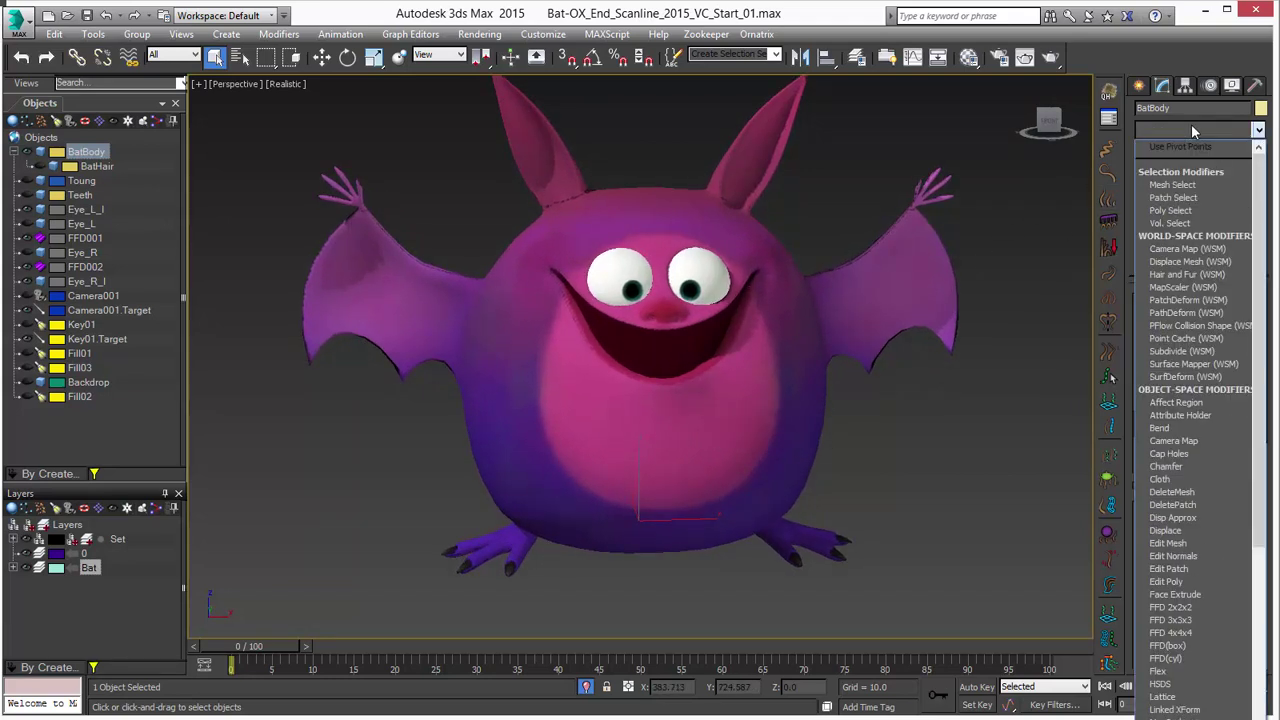
key("v")
key("v")
left_click(1172, 662)
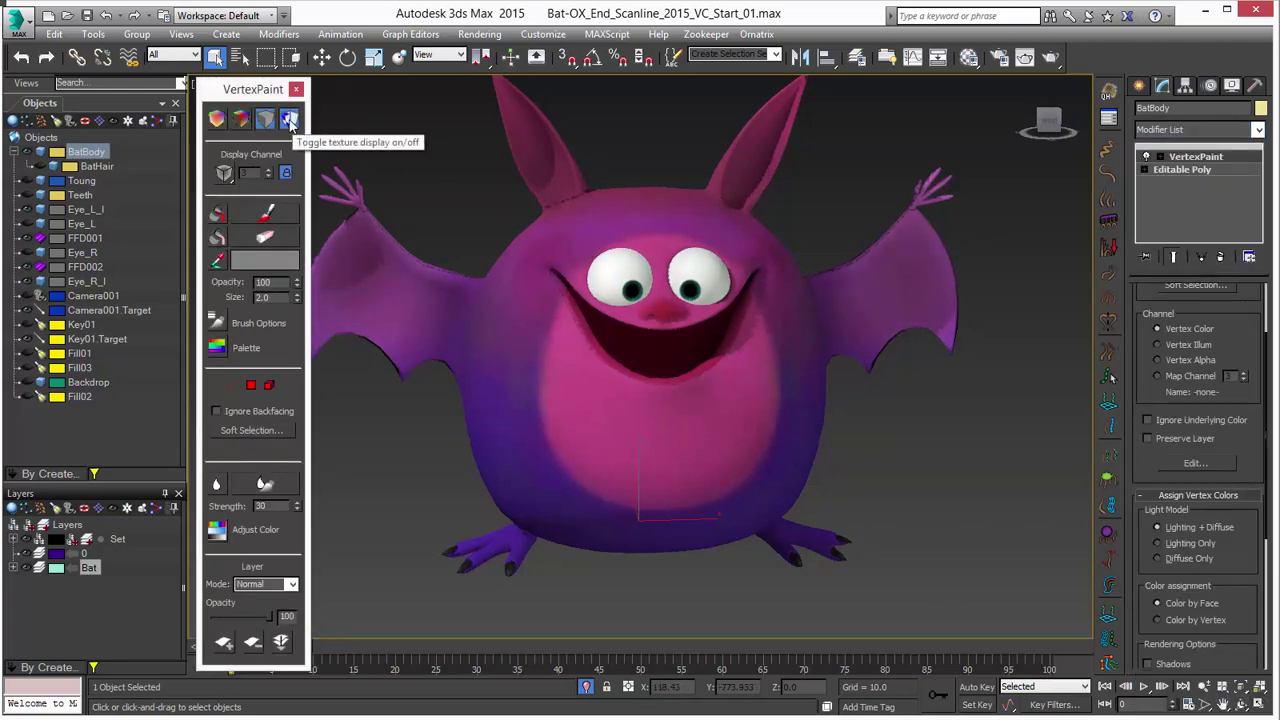
Step: Display BatBody with shaded vertex colors and turn off its texture display
left_click(241, 119)
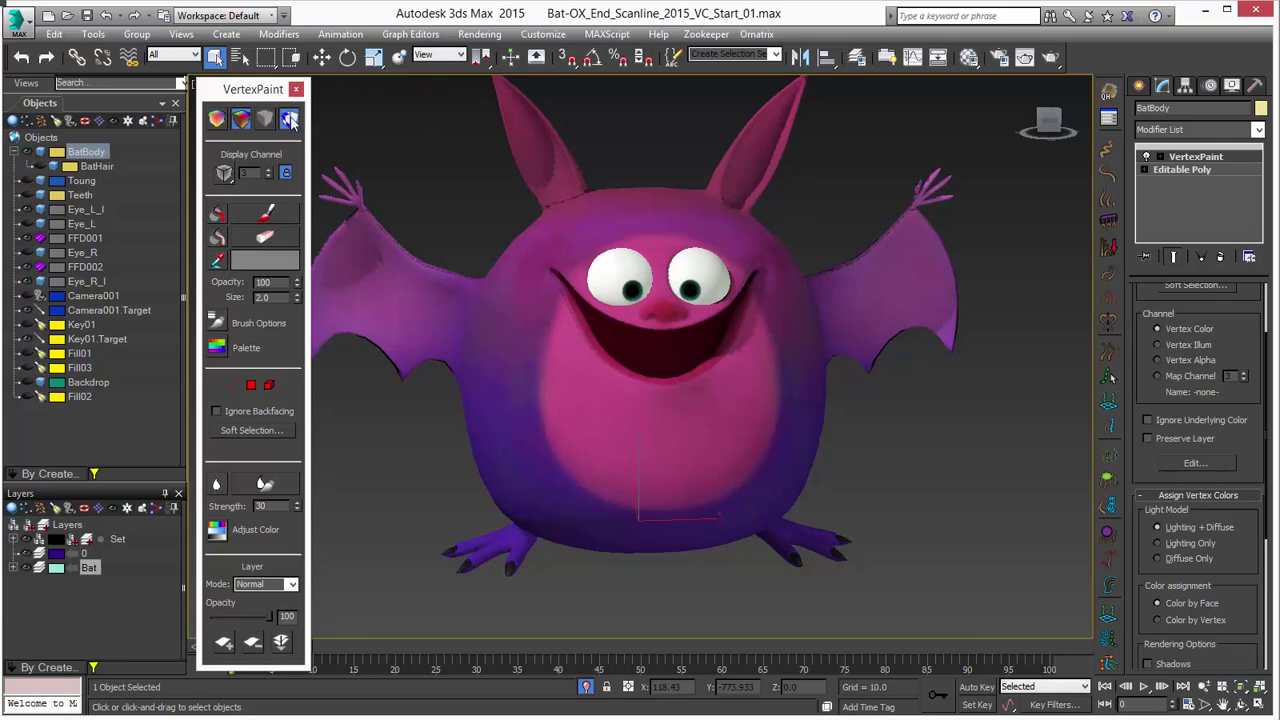
left_click(289, 119)
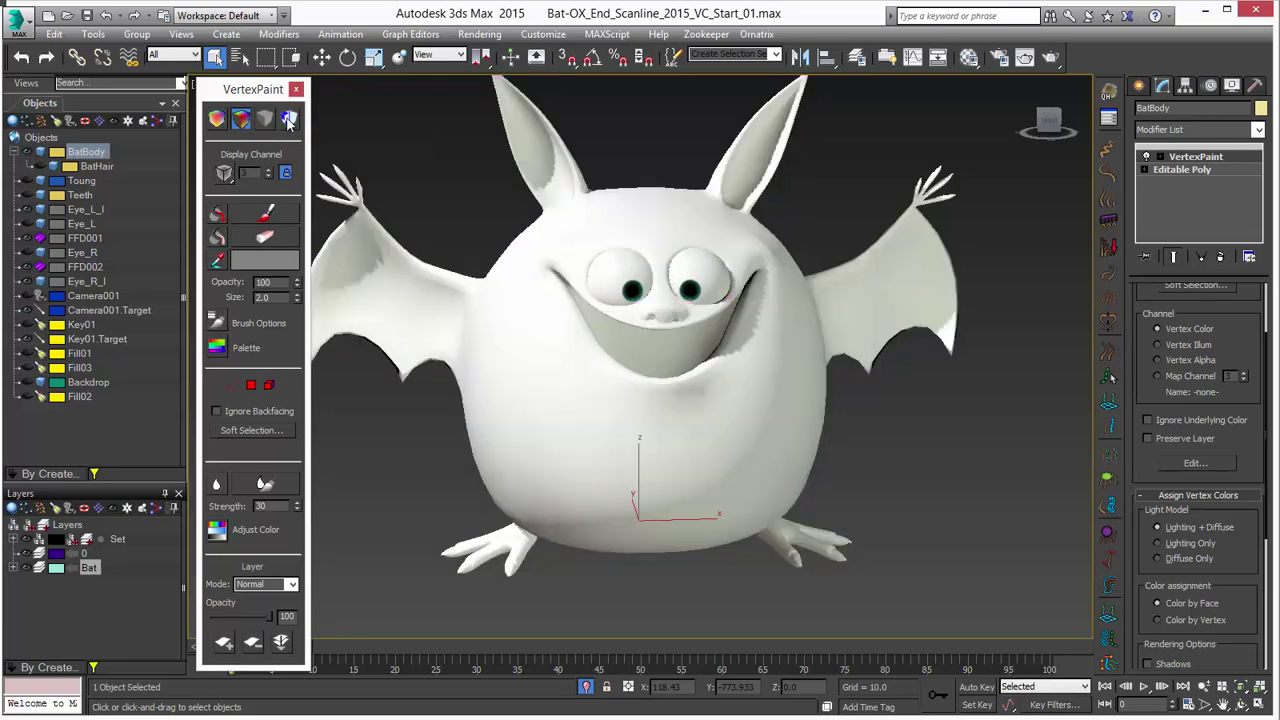
middle_click_drag(789, 372, 814, 370, "alt")
middle_click_drag(710, 398, 991, 399, "alt")
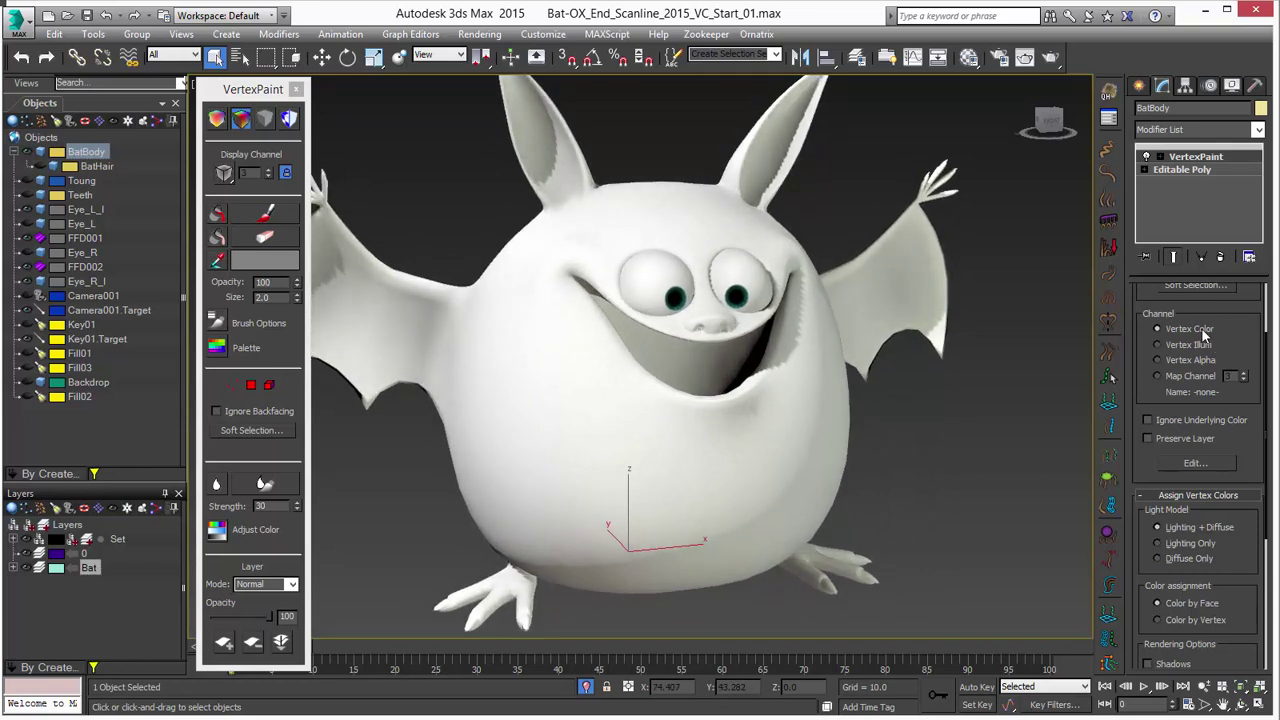
Step: Set VertexPaint to Map Channel 2 and fill the whole body with white (255, 255, 255)
left_click(1173, 375)
middle_click_drag(761, 371, 790, 376)
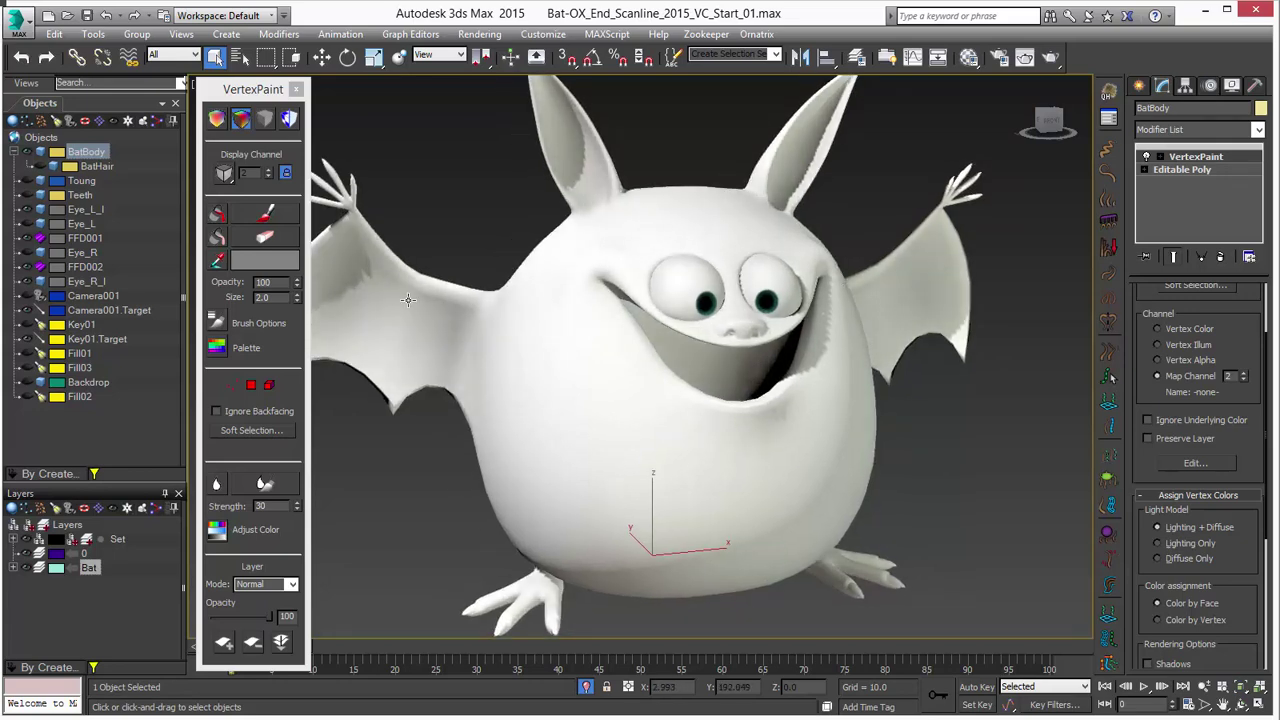
left_click(270, 262)
left_click_drag(462, 164, 465, 224)
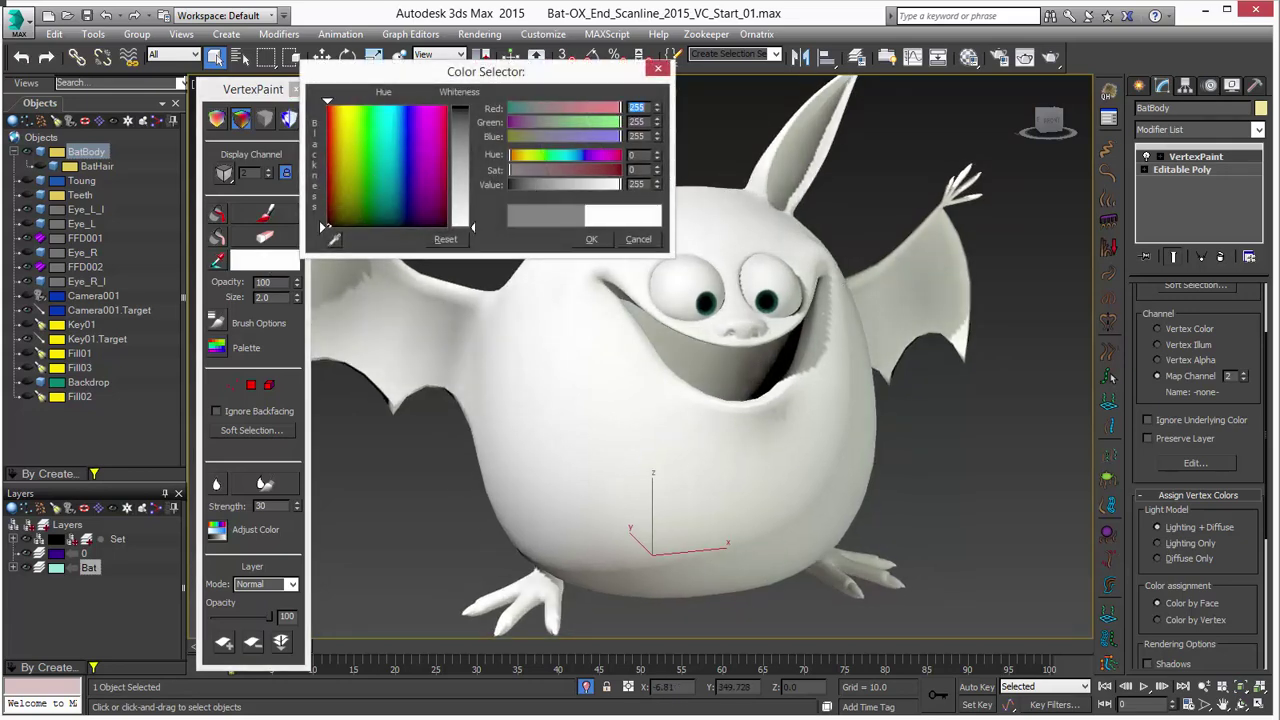
left_click(590, 236)
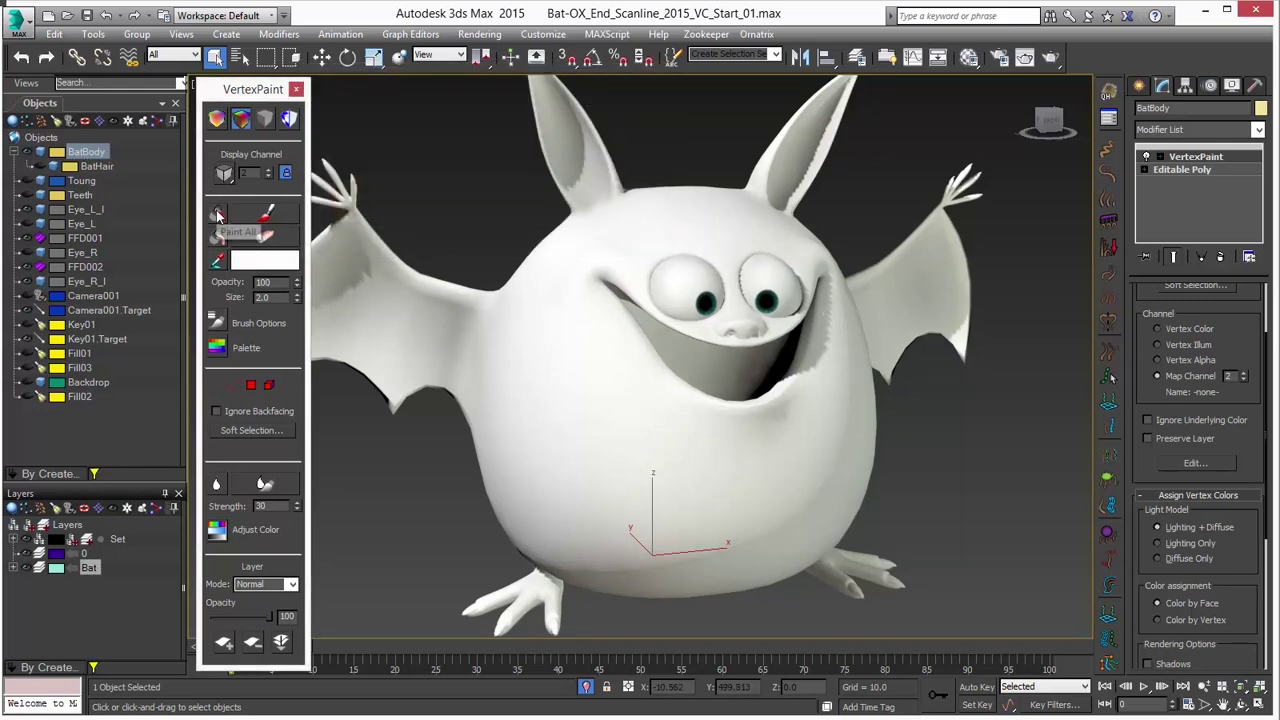
left_click(219, 214)
Step: Set the paint color to black (0, 0, 0) and choose the Paint brush
left_click(266, 263)
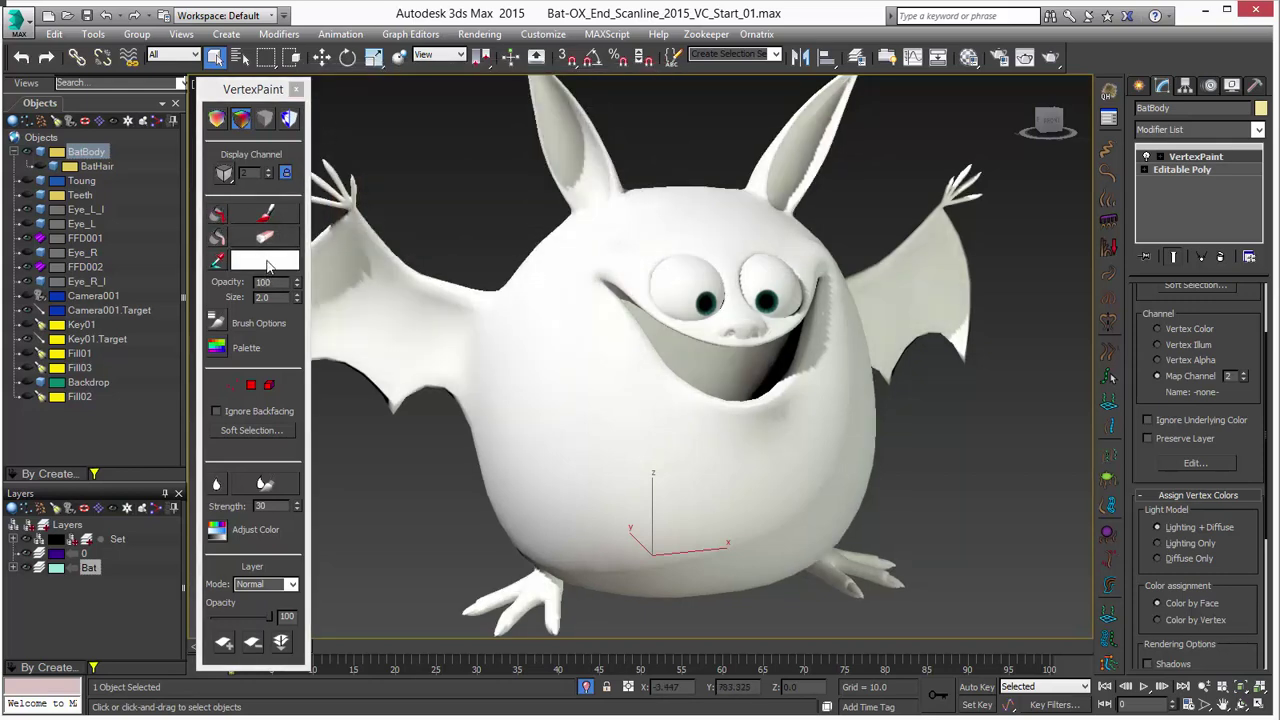
left_click_drag(462, 148, 462, 105)
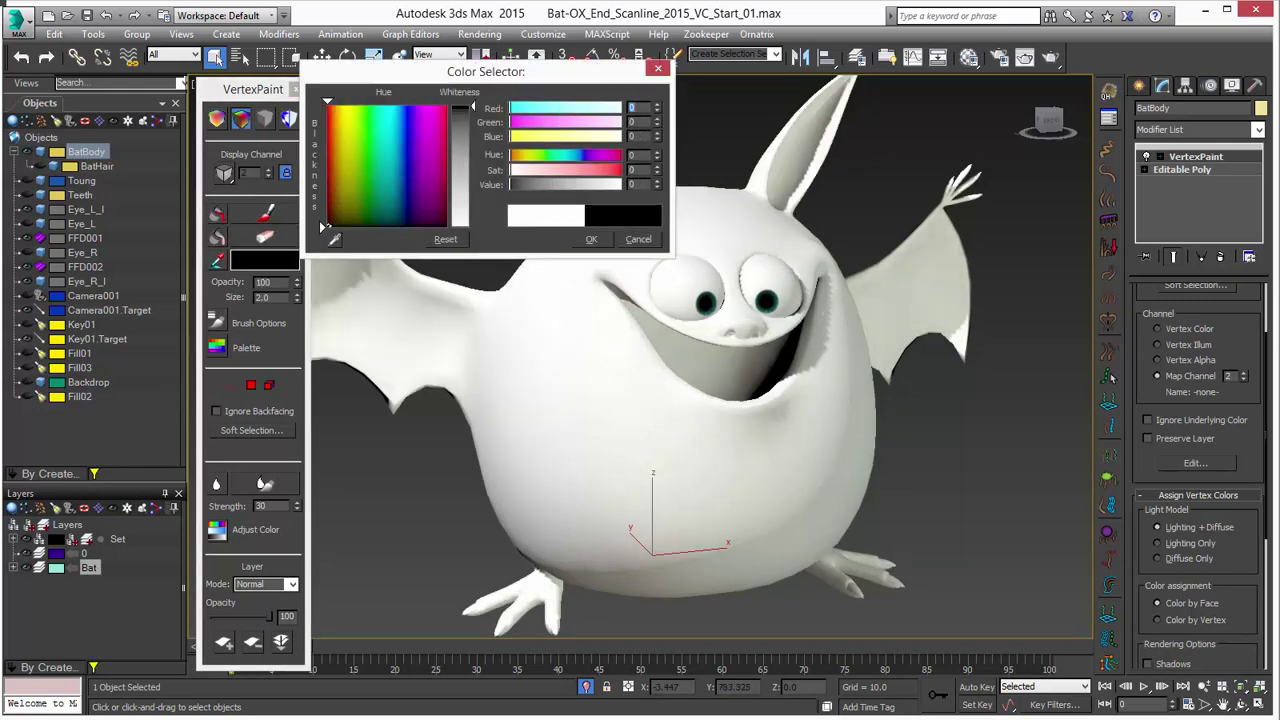
left_click(591, 239)
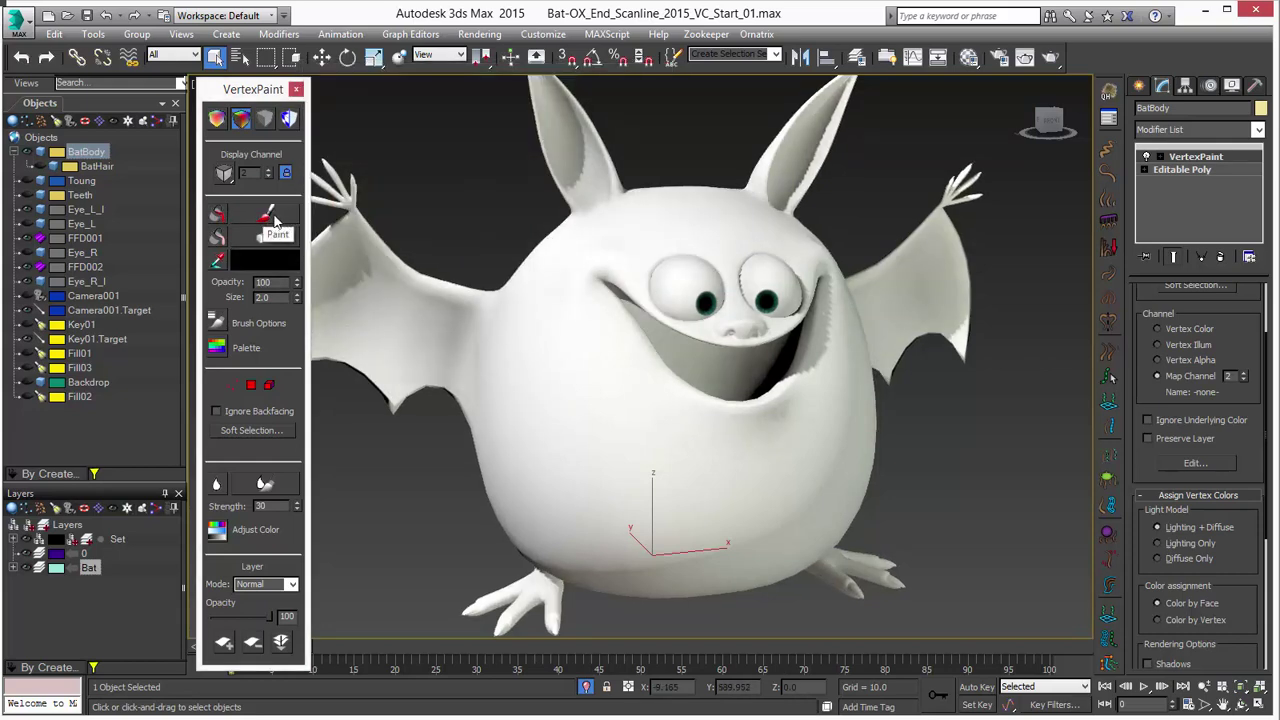
left_click(267, 216)
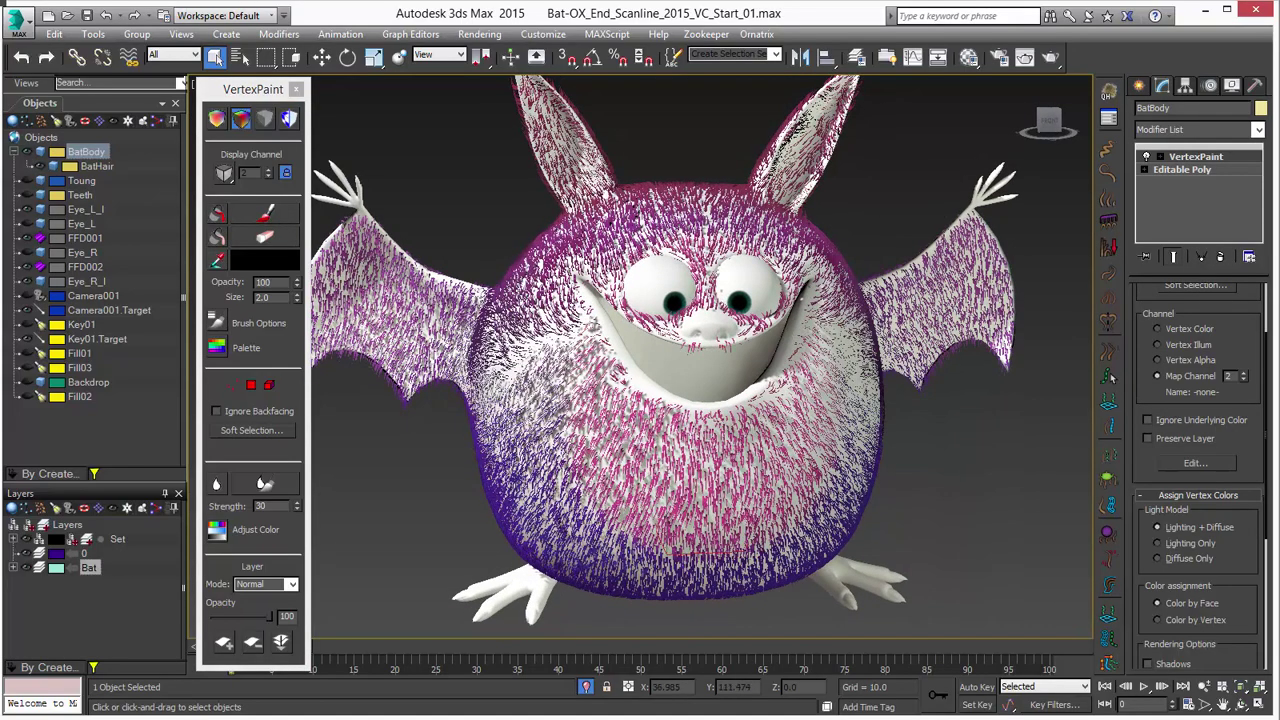
Step: Inspect where the hair grows around the mouth and eyes, and hide BatHair again
scroll(828, 331, "up", 5)
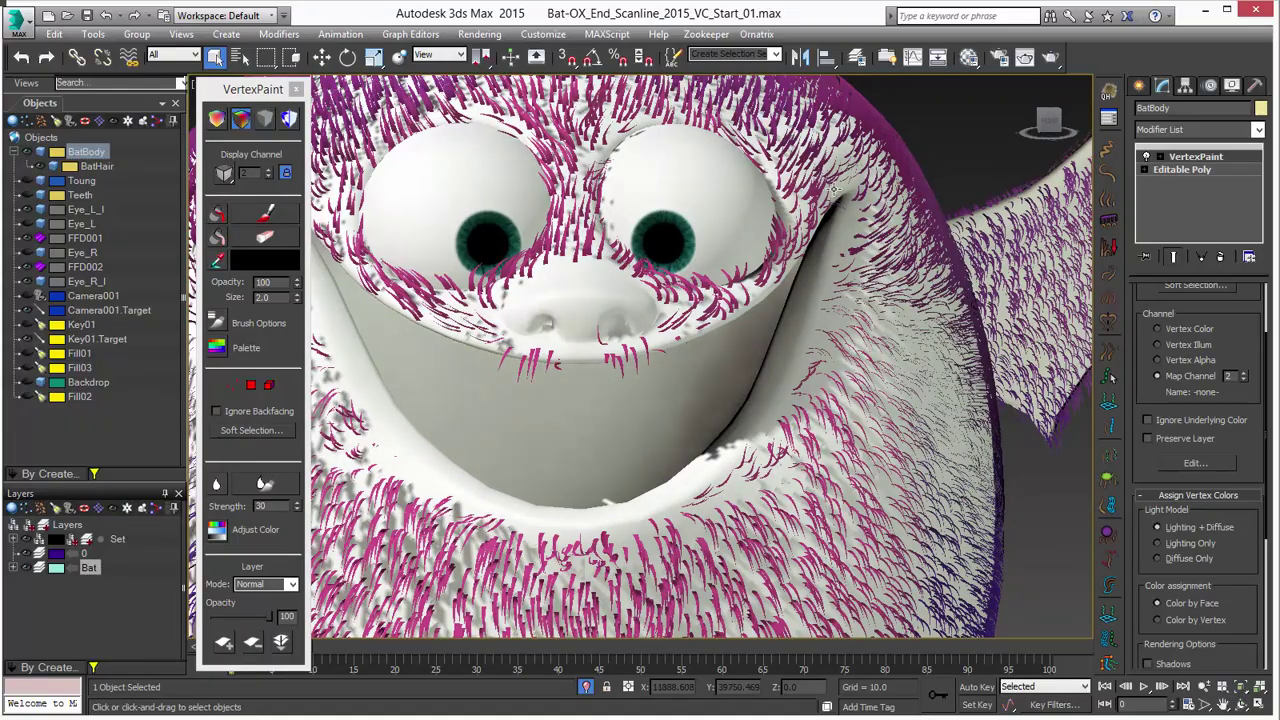
middle_click_drag(437, 417, 535, 385, "alt")
scroll(540, 383, "down", 2)
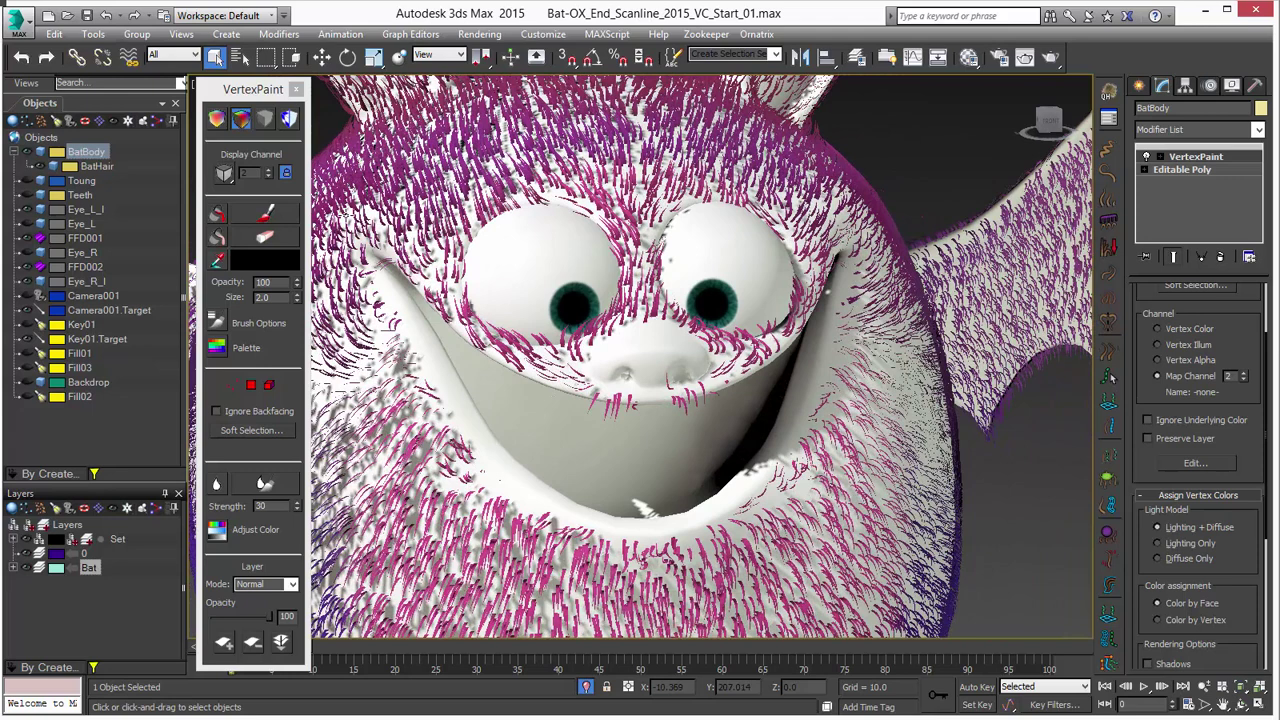
left_click(40, 167)
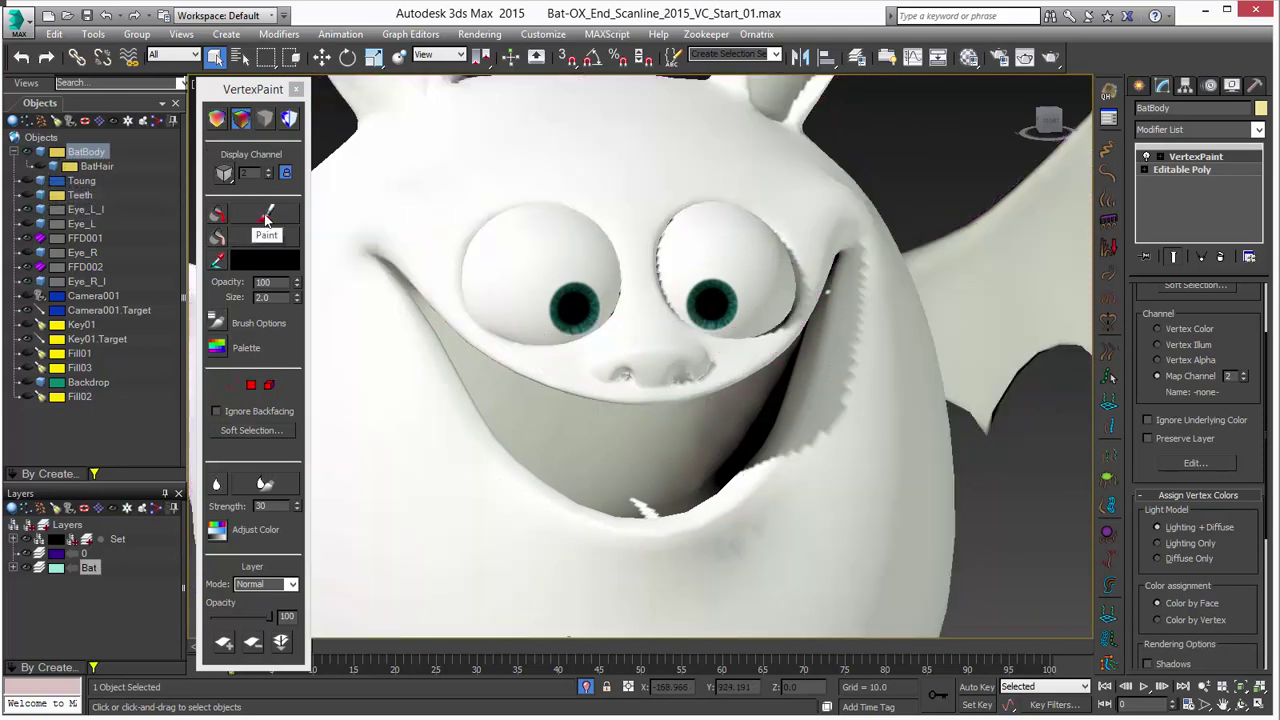
Step: Paint a black band over the lips and the skin around BatBody's mouth, including the mouth corners and the upper lip
left_click(266, 216)
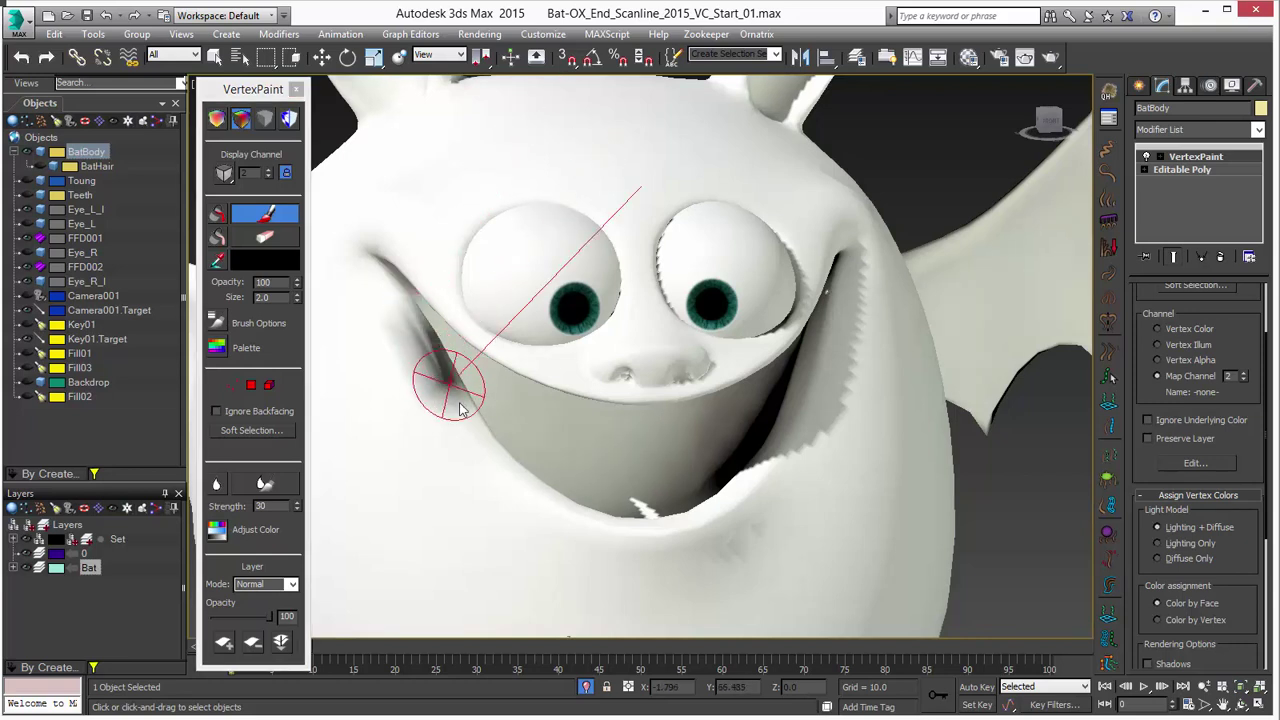
mouse_move(460, 408)
left_mouse_down()
mouse_move(509, 466)
mouse_move(586, 514)
mouse_move(683, 515)
mouse_move(789, 466)
mouse_move(800, 373)
mouse_move(826, 365)
mouse_move(848, 264)
mouse_move(828, 252)
mouse_move(758, 374)
mouse_move(690, 378)
mouse_move(648, 410)
mouse_move(610, 388)
mouse_move(626, 390)
mouse_move(476, 342)
mouse_move(516, 366)
mouse_move(362, 255)
mouse_move(384, 250)
mouse_move(379, 240)
mouse_move(529, 500)
mouse_move(714, 529)
mouse_move(580, 535)
mouse_move(643, 537)
mouse_move(850, 332)
mouse_move(840, 235)
mouse_move(783, 329)
mouse_move(791, 369)
left_mouse_up()
middle_click_drag(800, 405, 765, 310, "alt")
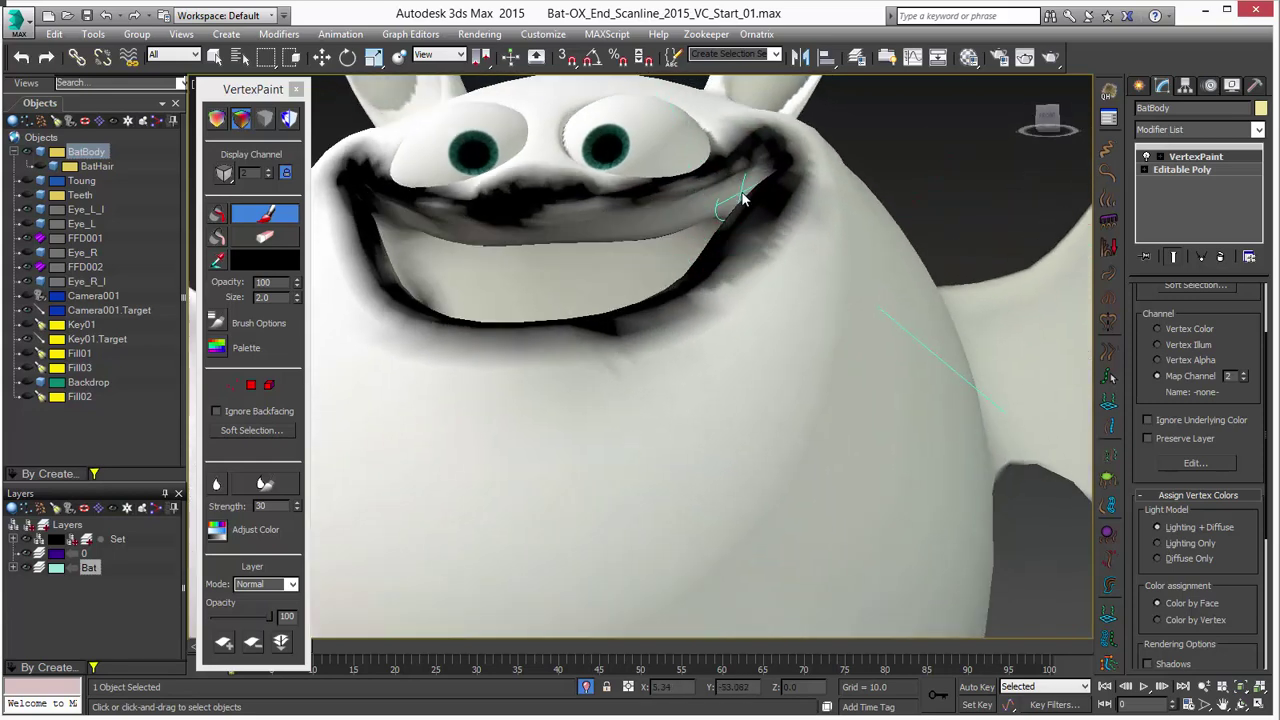
mouse_move(703, 178)
left_mouse_down()
mouse_move(668, 200)
mouse_move(522, 218)
mouse_move(400, 212)
mouse_move(409, 195)
mouse_move(499, 189)
mouse_move(405, 197)
mouse_move(386, 238)
mouse_move(434, 310)
mouse_move(629, 334)
mouse_move(443, 320)
left_mouse_up()
mouse_move(443, 320)
middle_mouse_down("alt")
mouse_move(559, 357)
mouse_move(543, 434)
mouse_move(567, 458)
middle_mouse_up("alt")
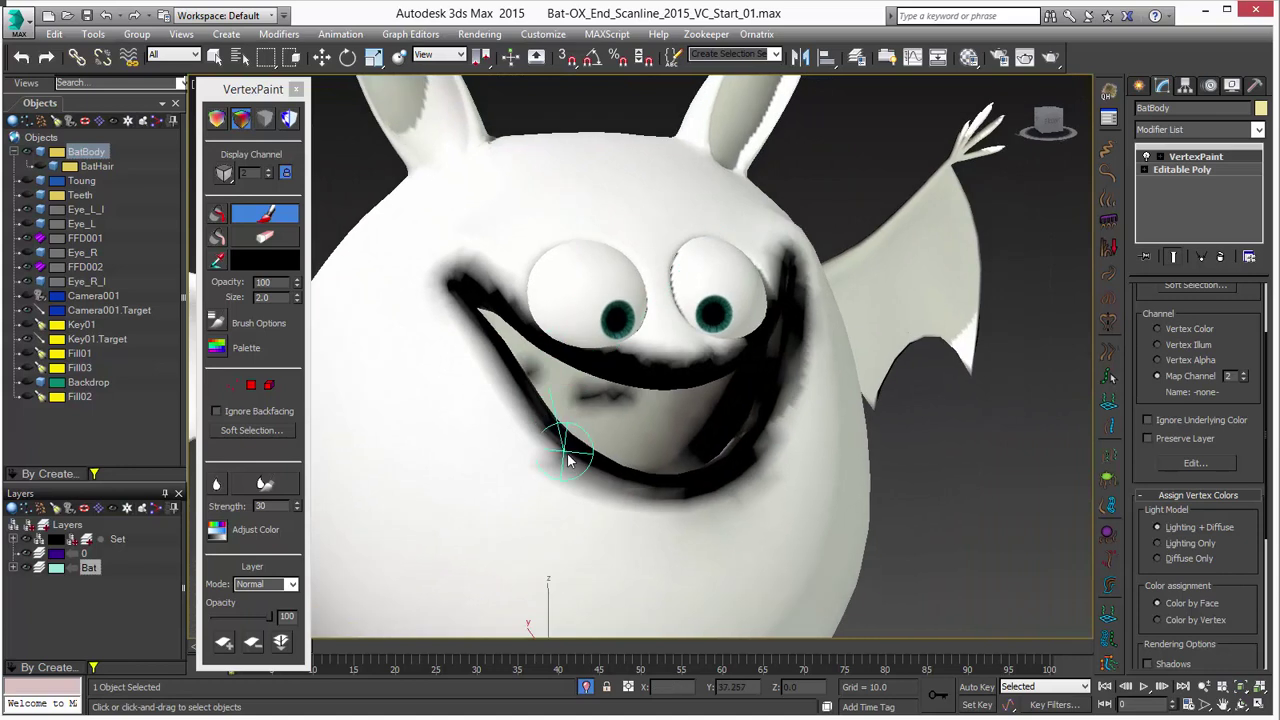
mouse_move(567, 458)
left_mouse_down()
mouse_move(509, 371)
mouse_move(489, 290)
mouse_move(586, 300)
mouse_move(683, 375)
mouse_move(736, 360)
mouse_move(792, 281)
mouse_move(758, 447)
mouse_move(757, 434)
mouse_move(690, 468)
mouse_move(490, 395)
mouse_move(470, 293)
left_mouse_up()
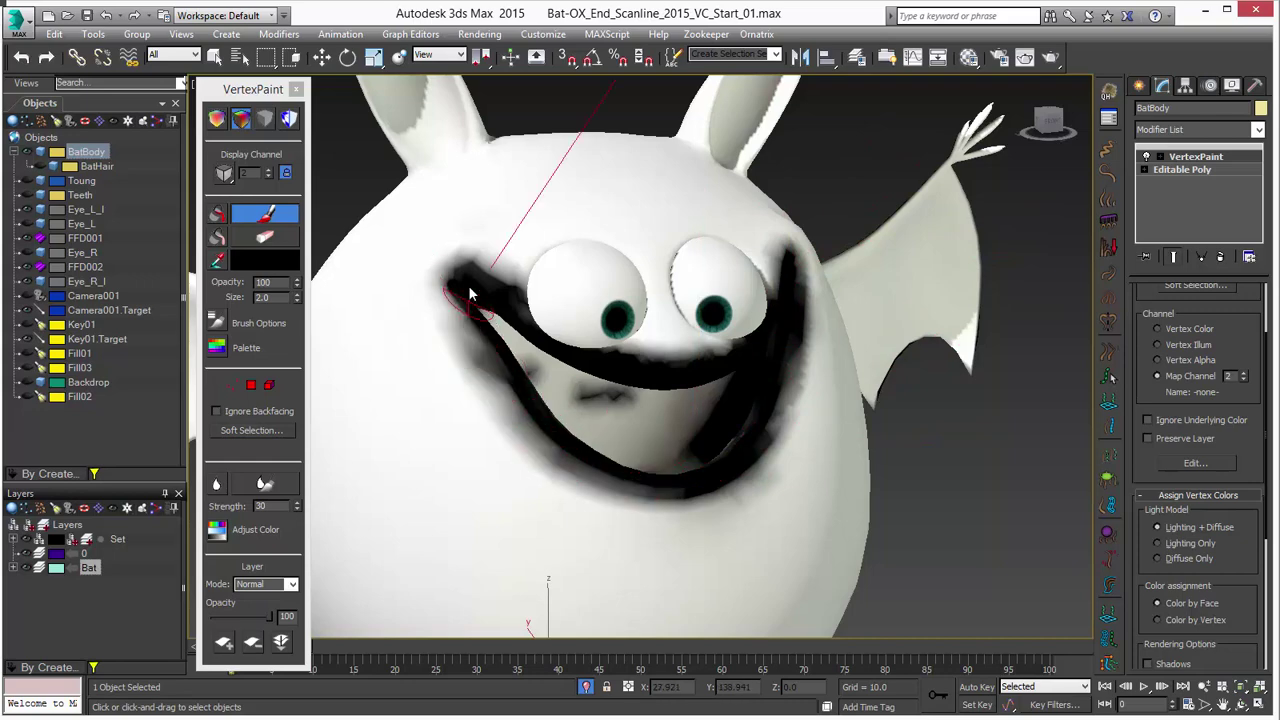
middle_click_drag(682, 414, 630, 410, "alt")
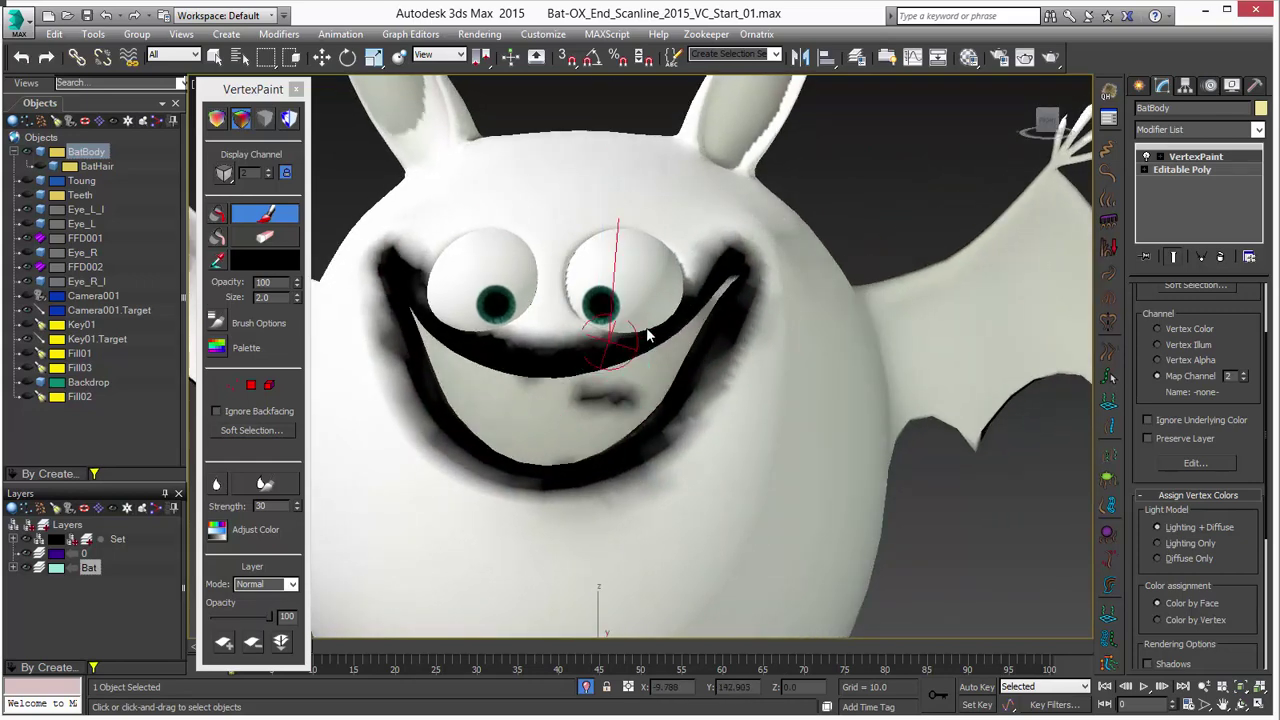
mouse_move(647, 336)
left_mouse_down()
mouse_move(725, 275)
mouse_move(750, 285)
mouse_move(705, 395)
mouse_move(625, 462)
left_mouse_up()
middle_click_drag(531, 506, 562, 505, "alt")
mouse_move(543, 463)
left_mouse_down()
mouse_move(432, 328)
mouse_move(429, 276)
left_mouse_up()
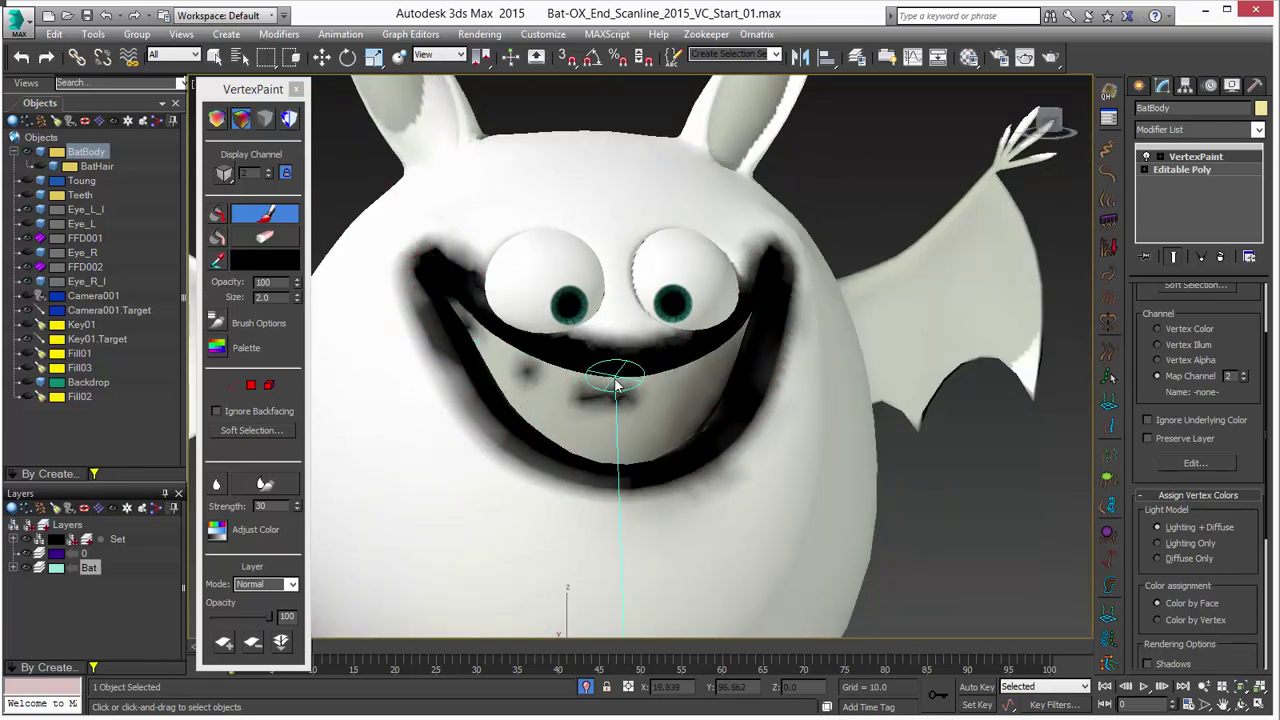
mouse_move(616, 385)
middle_mouse_down("alt")
mouse_move(603, 376)
mouse_move(688, 402)
middle_mouse_up("alt")
mouse_move(729, 443)
left_mouse_down()
mouse_move(718, 457)
mouse_move(749, 443)
mouse_move(726, 462)
left_mouse_up()
mouse_move(726, 462)
middle_mouse_down("alt")
mouse_move(691, 474)
mouse_move(526, 459)
middle_mouse_up("alt")
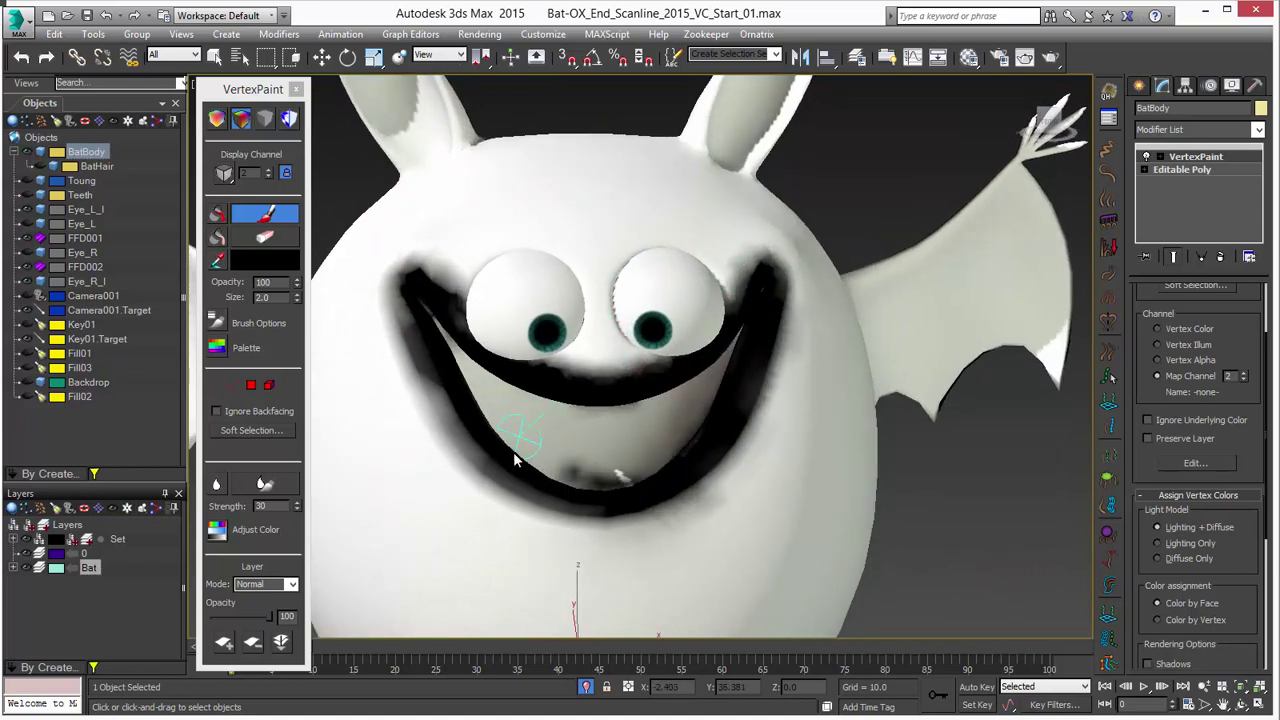
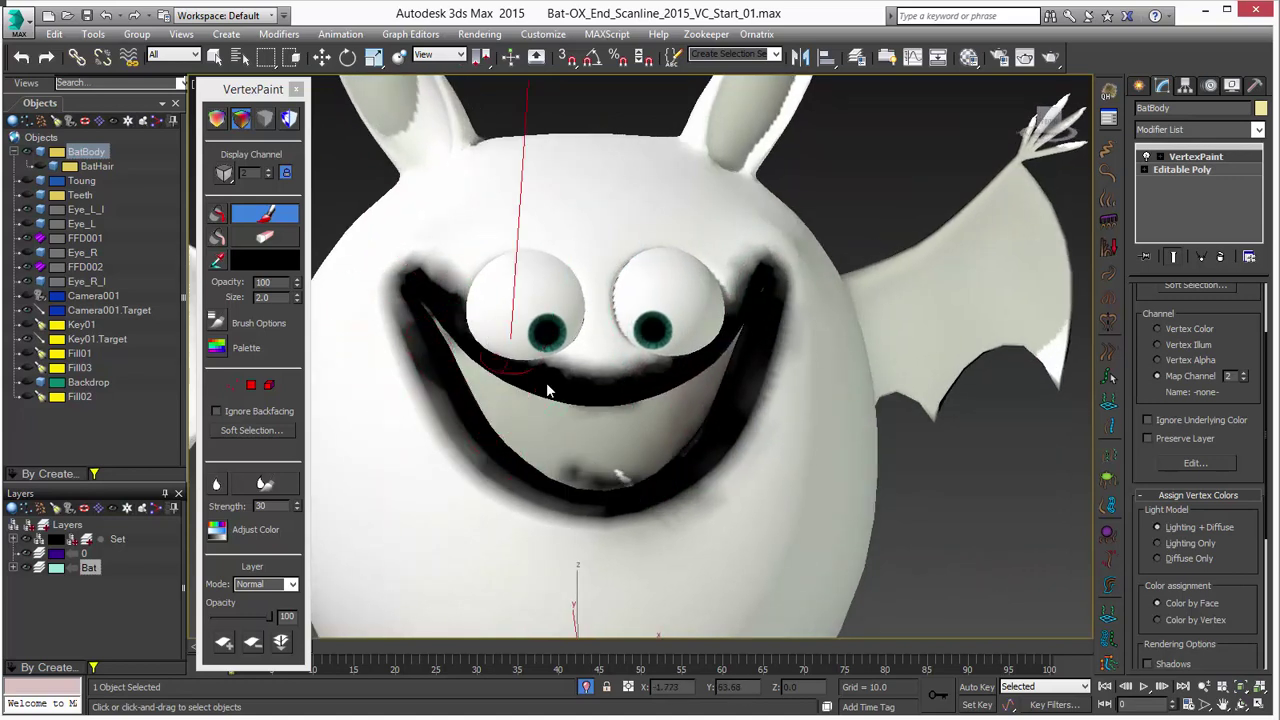
Step: Blur the vertex paint around the mouth three times to soften the edges of the black band
left_click(216, 485)
left_click(216, 485)
left_click(216, 485)
scroll(634, 474, "up", 5)
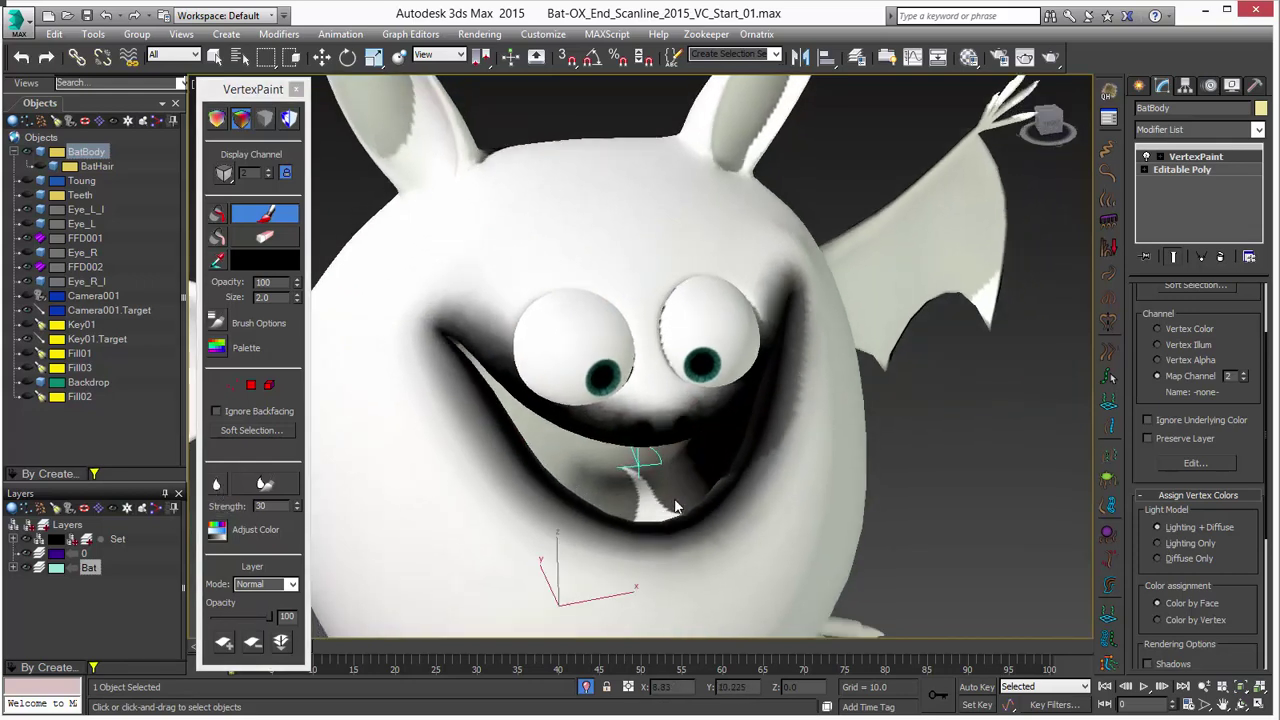
Step: Touch up the blurred lower and upper lips with more black strokes and leave the Paint brush
mouse_move(739, 505)
left_mouse_down()
mouse_move(691, 545)
mouse_move(640, 517)
left_mouse_up()
middle_click_drag(672, 468, 635, 440, "alt")
mouse_move(508, 340)
left_mouse_down()
mouse_move(428, 323)
mouse_move(657, 329)
mouse_move(630, 336)
left_mouse_up()
scroll(514, 406, "down", 8)
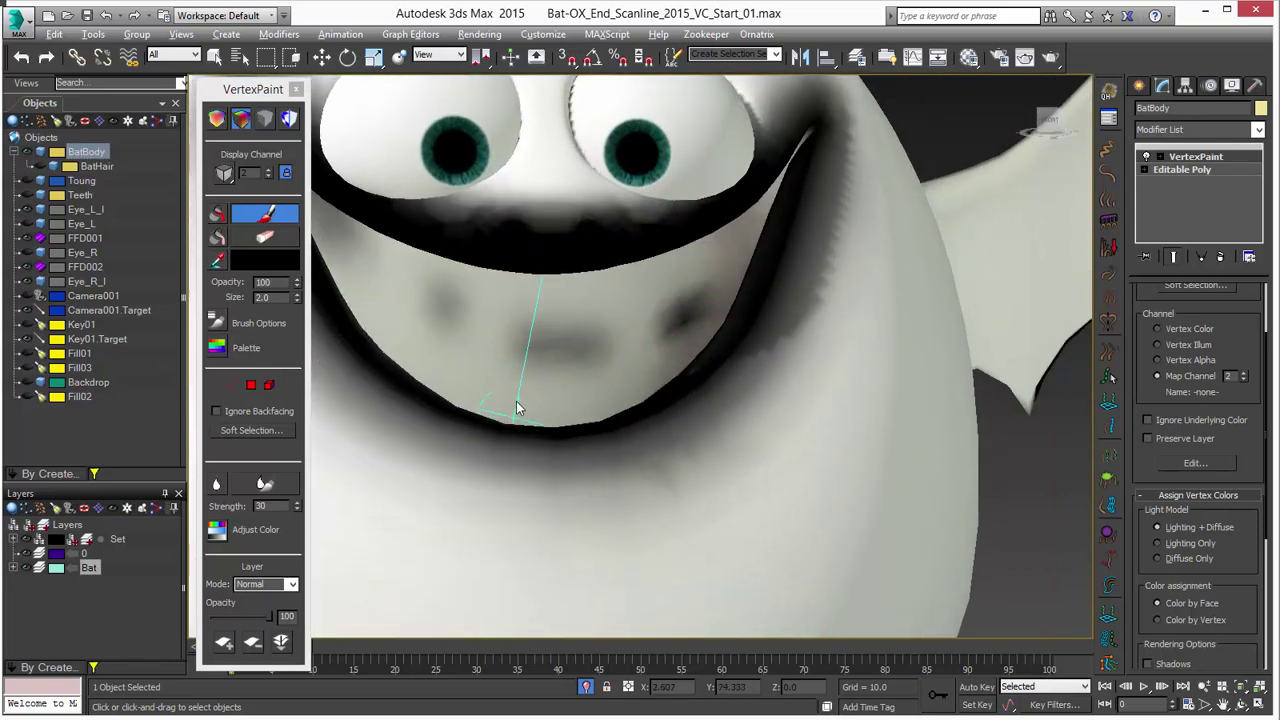
scroll(560, 400, "down", 4)
mouse_move(594, 429)
middle_mouse_down("alt")
mouse_move(600, 443)
mouse_move(600, 414)
middle_mouse_up("alt")
key("q")
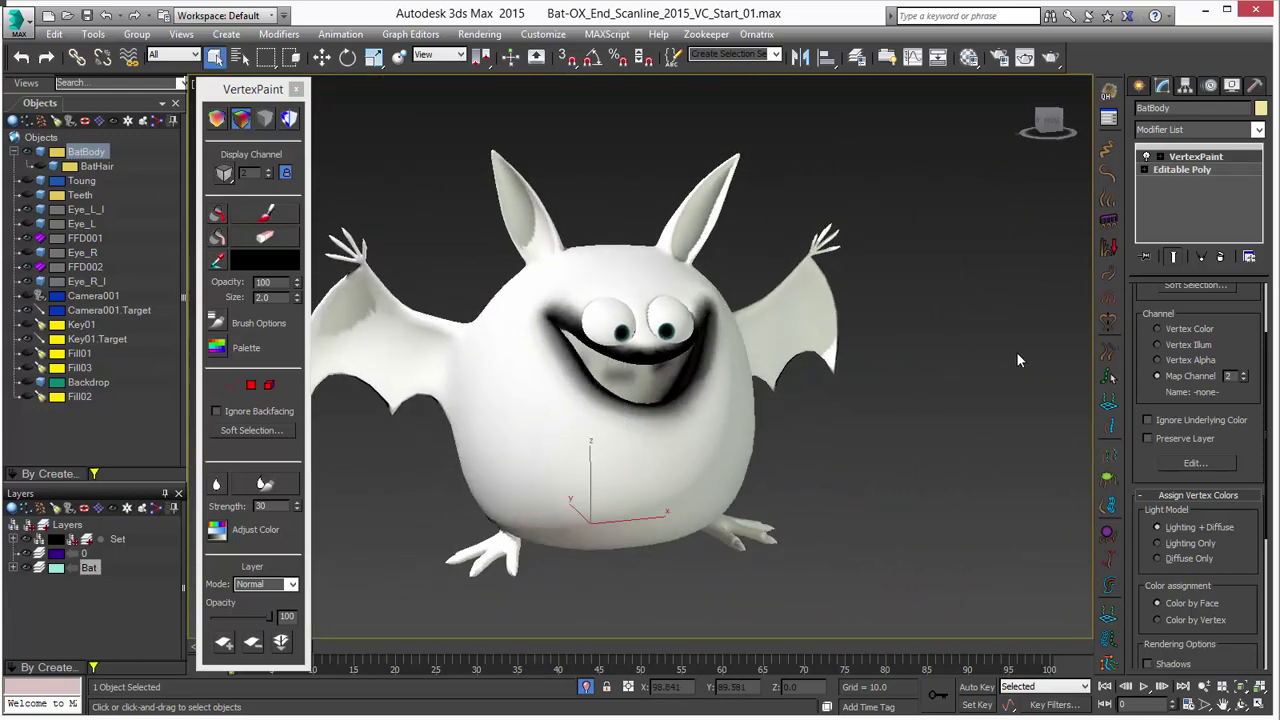
Step: Rename BatBody's VertexPaint modifier as Mouth2
right_click(1201, 160)
left_click(1071, 163)
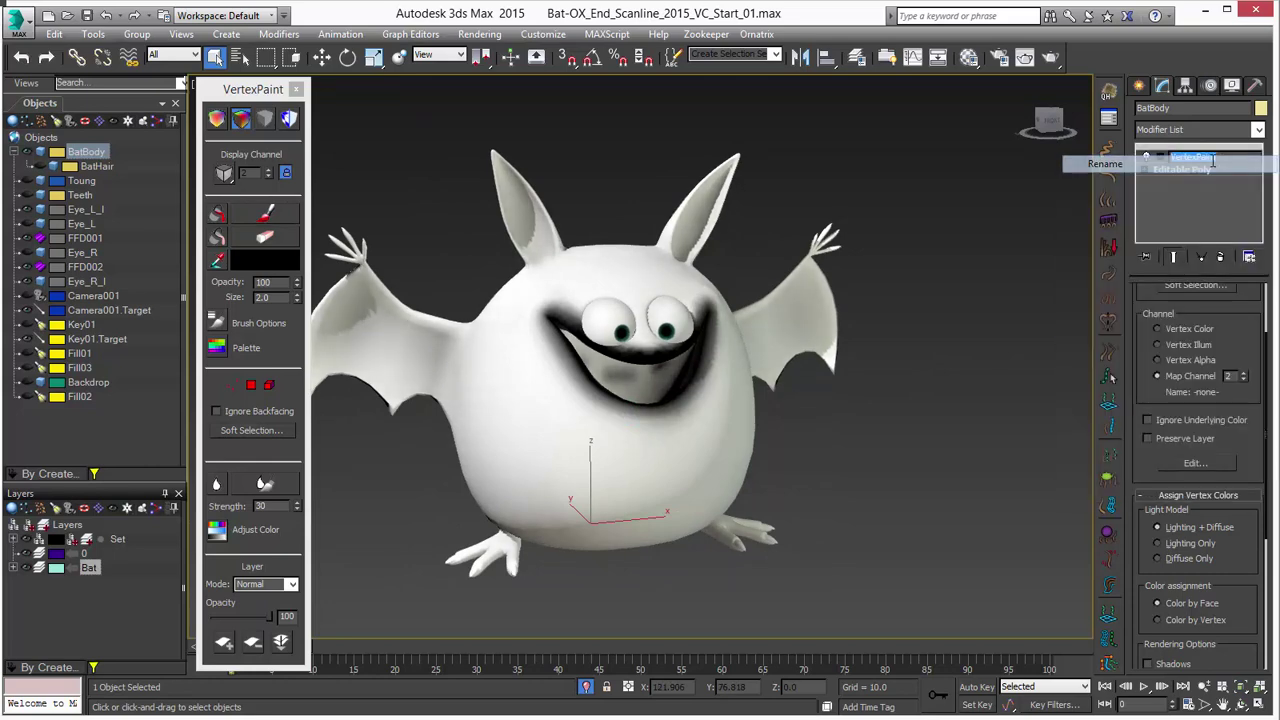
type("Mouth")
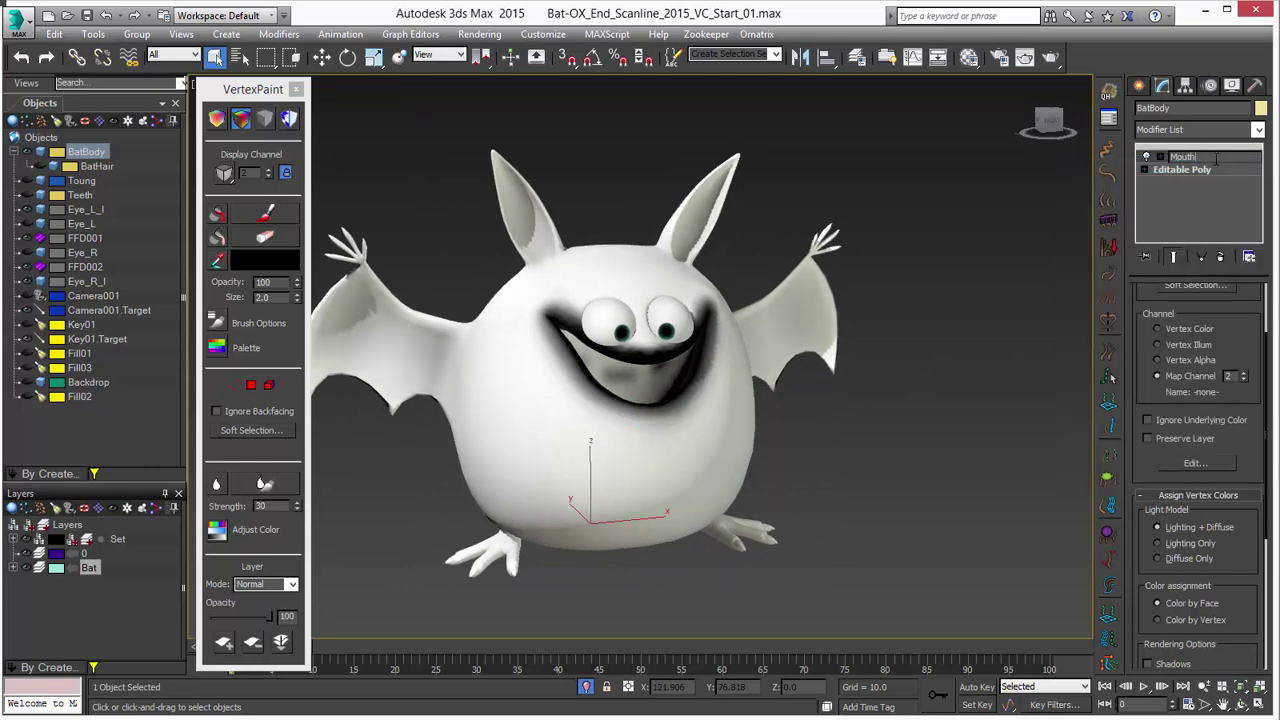
type("2")
key("Return")
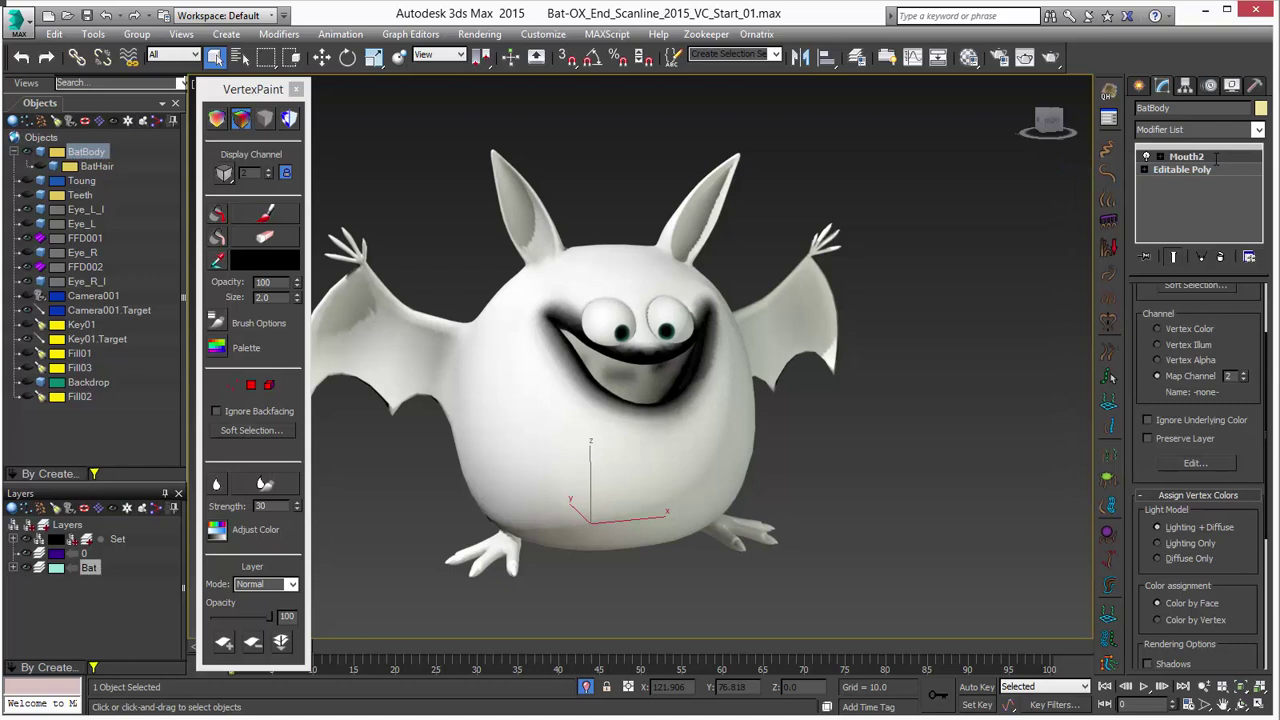
Step: Show and select BatHair, and assign Mesh(2): Mapping Channel to the Distribution Map of its Ox Hair from Guides modifier
scroll(813, 395, "up", 5)
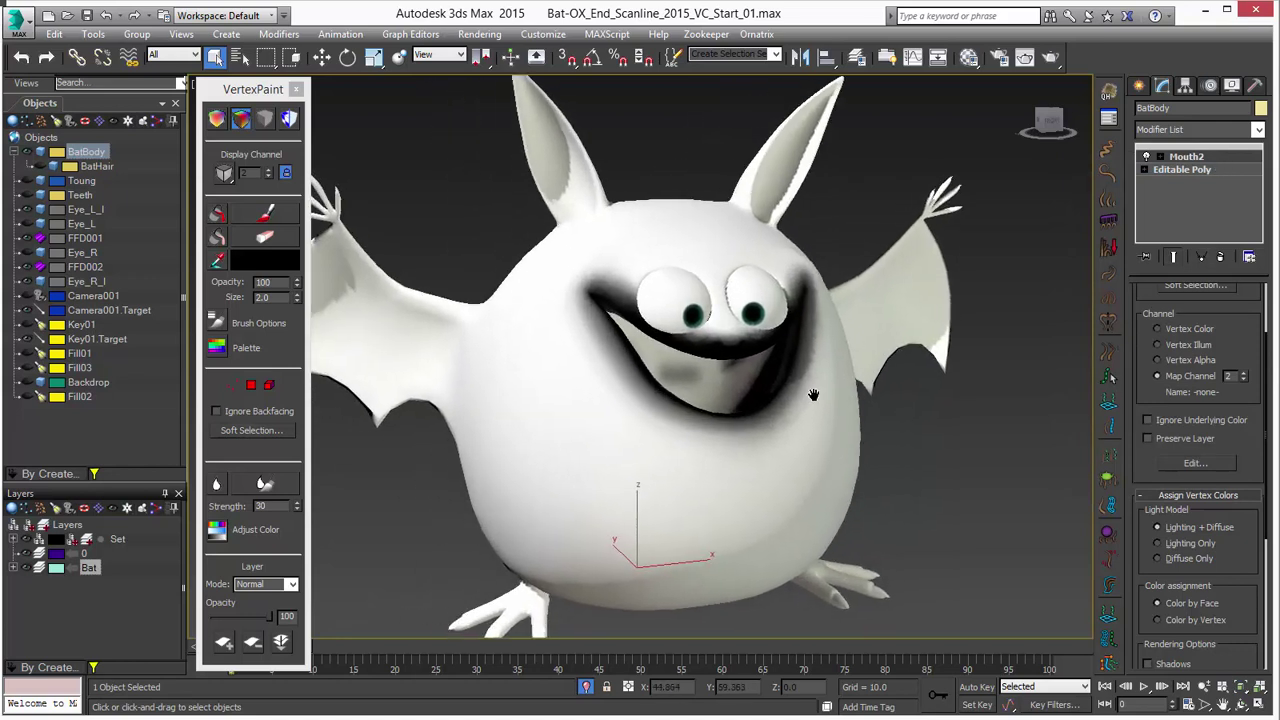
left_click(103, 170)
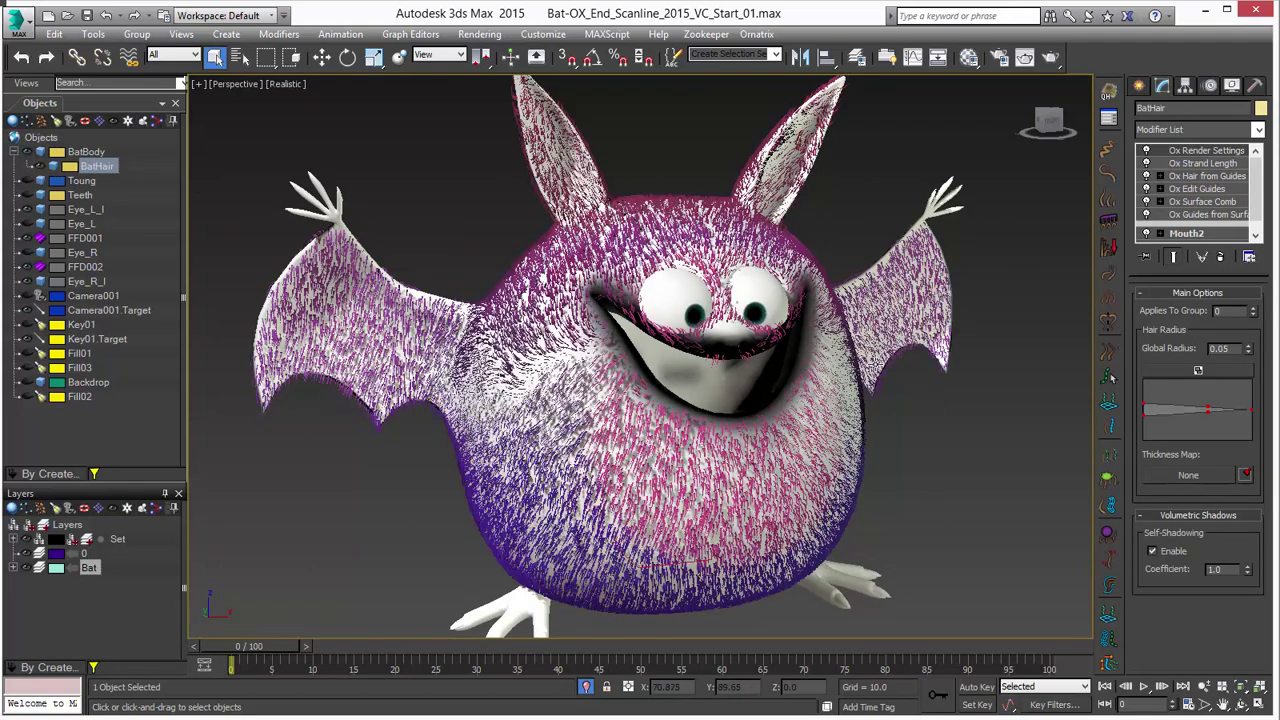
scroll(888, 386, "up", 2)
left_click(1207, 176)
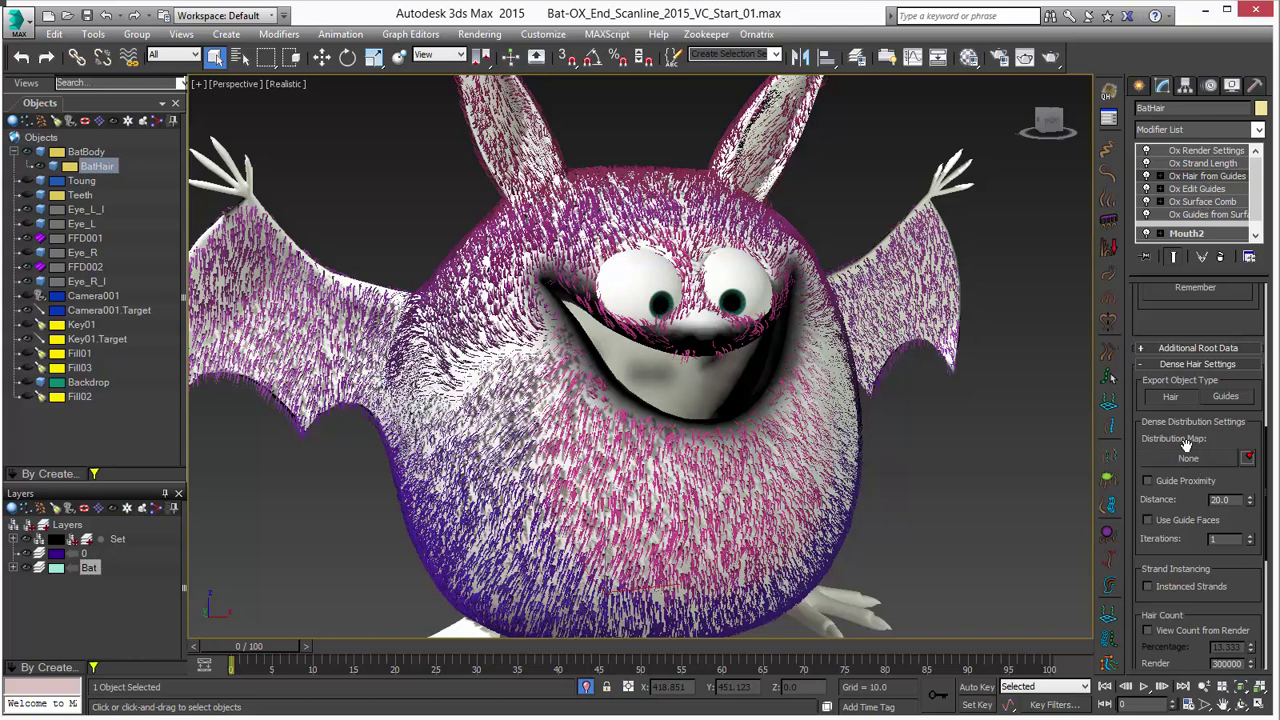
left_click(1247, 458)
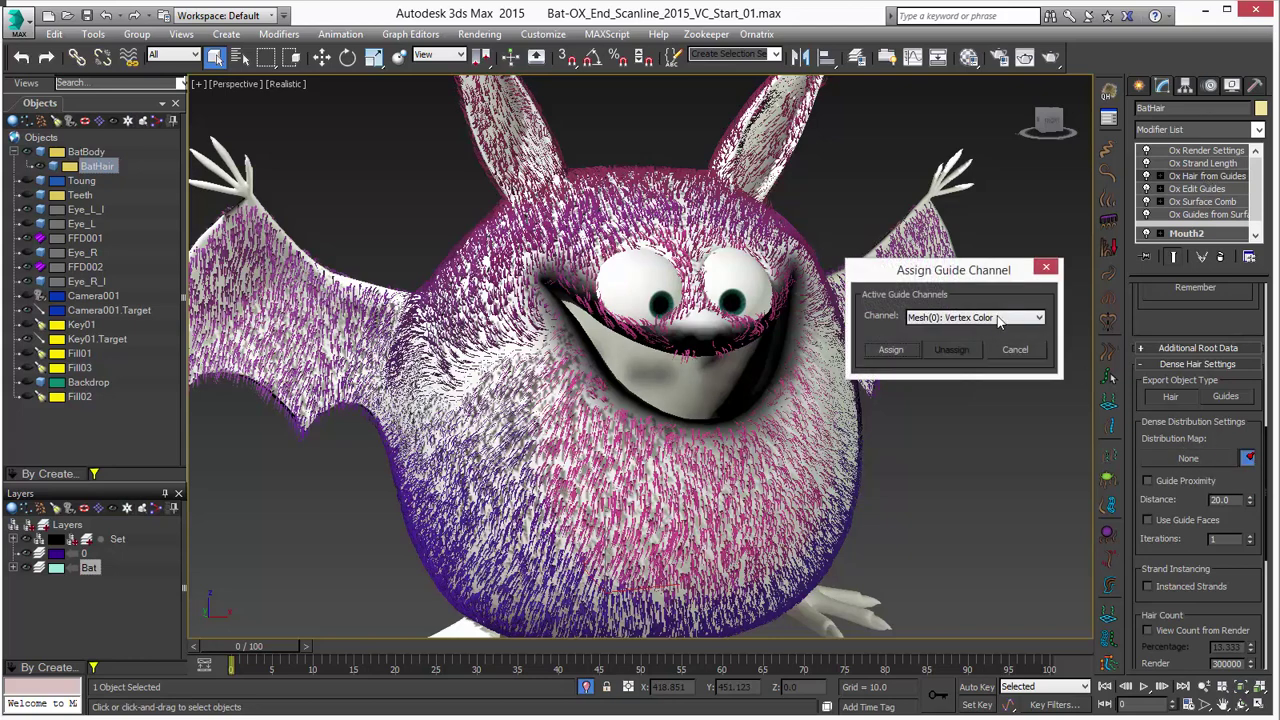
left_click(998, 318)
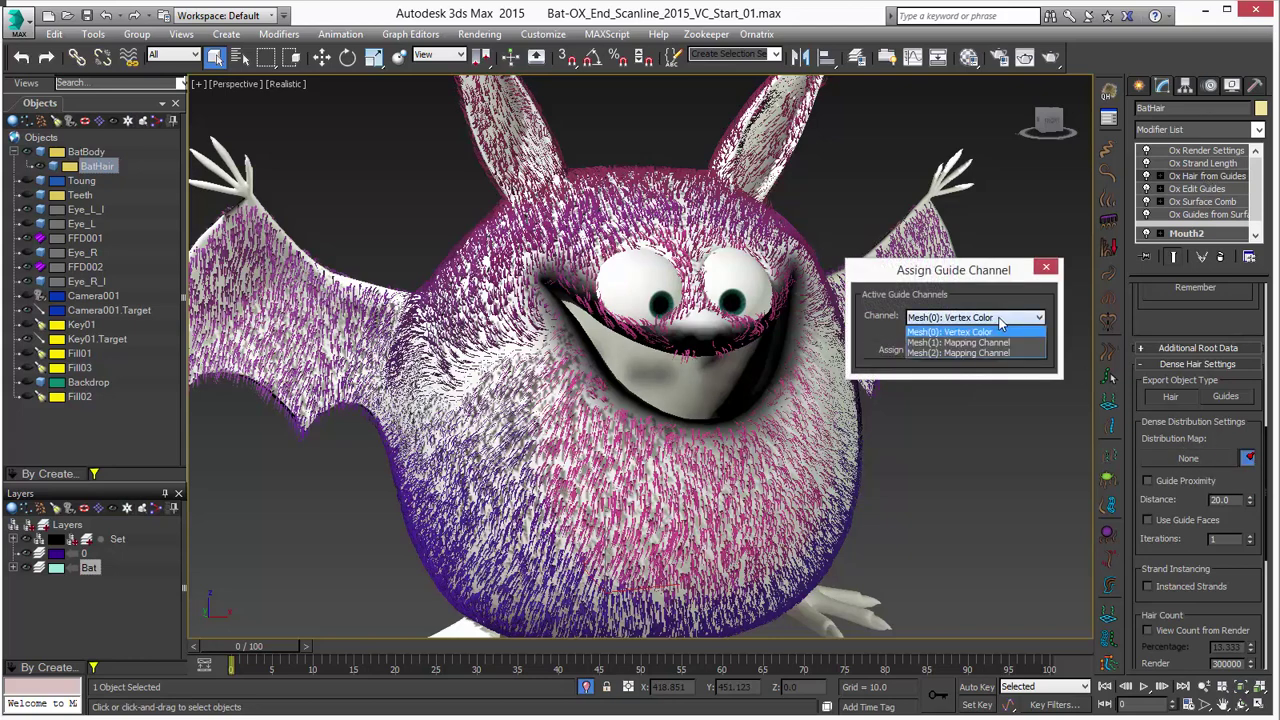
left_click(963, 354)
left_click(890, 350)
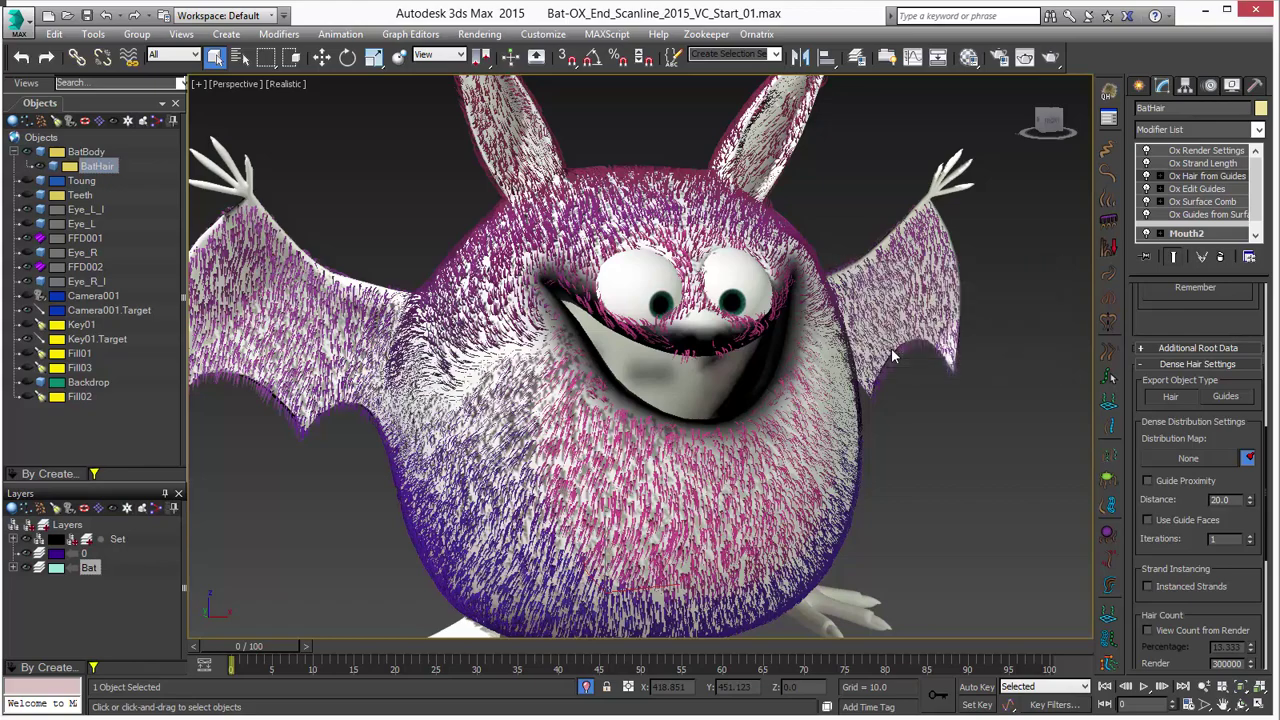
Step: Examine the hair distribution around the mouth from several angles and view BatHair's Ox Strand Length settings
middle_click_drag(827, 314, 769, 285, "alt")
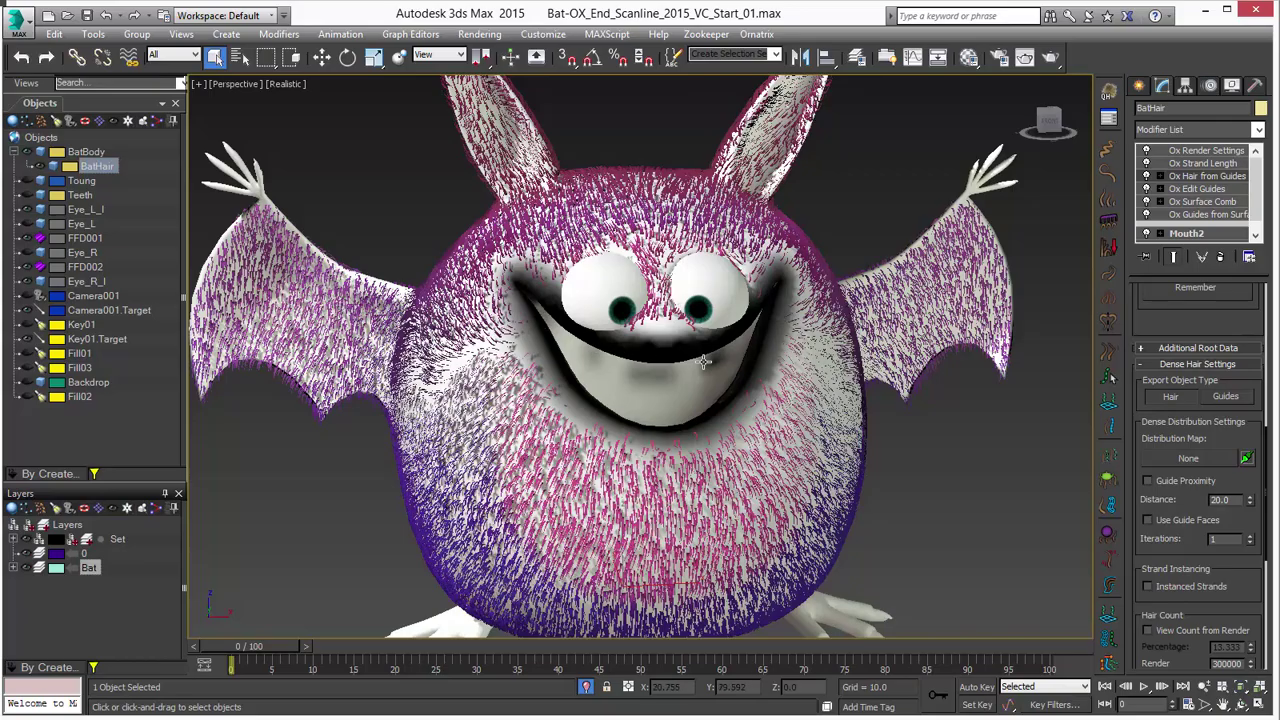
scroll(714, 336, "up", 2)
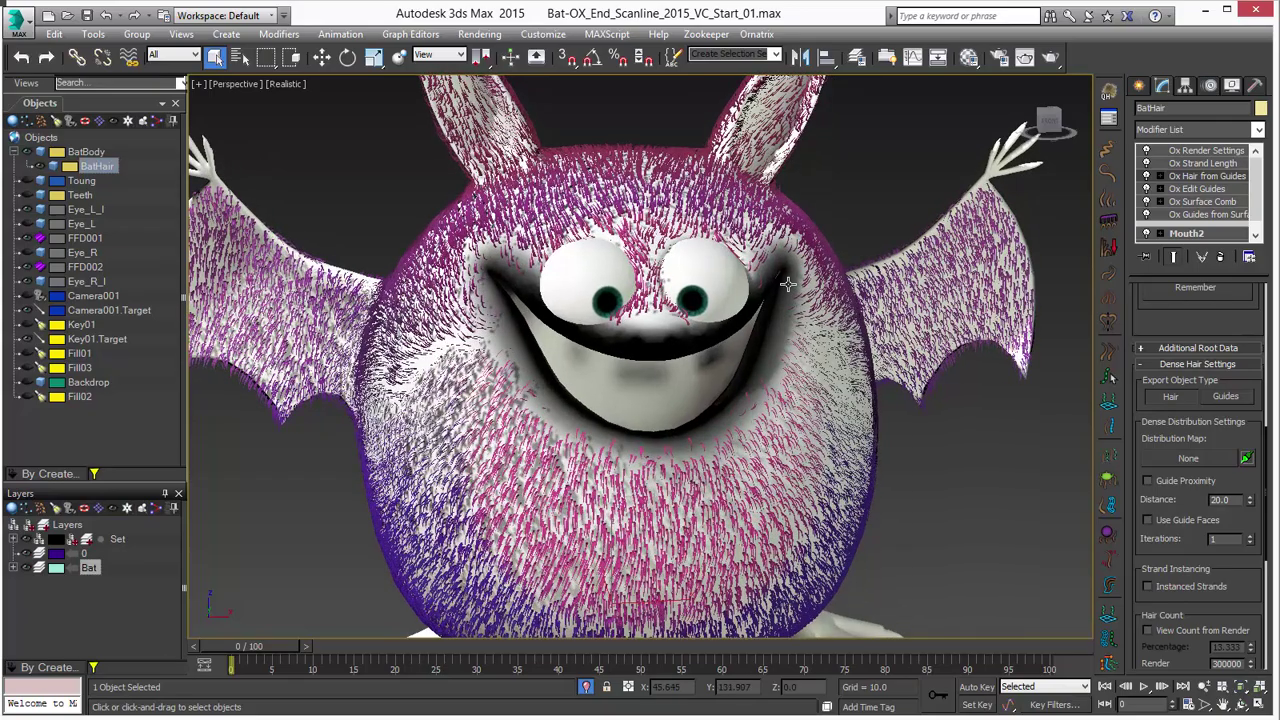
middle_click_drag(708, 384, 669, 370, "alt")
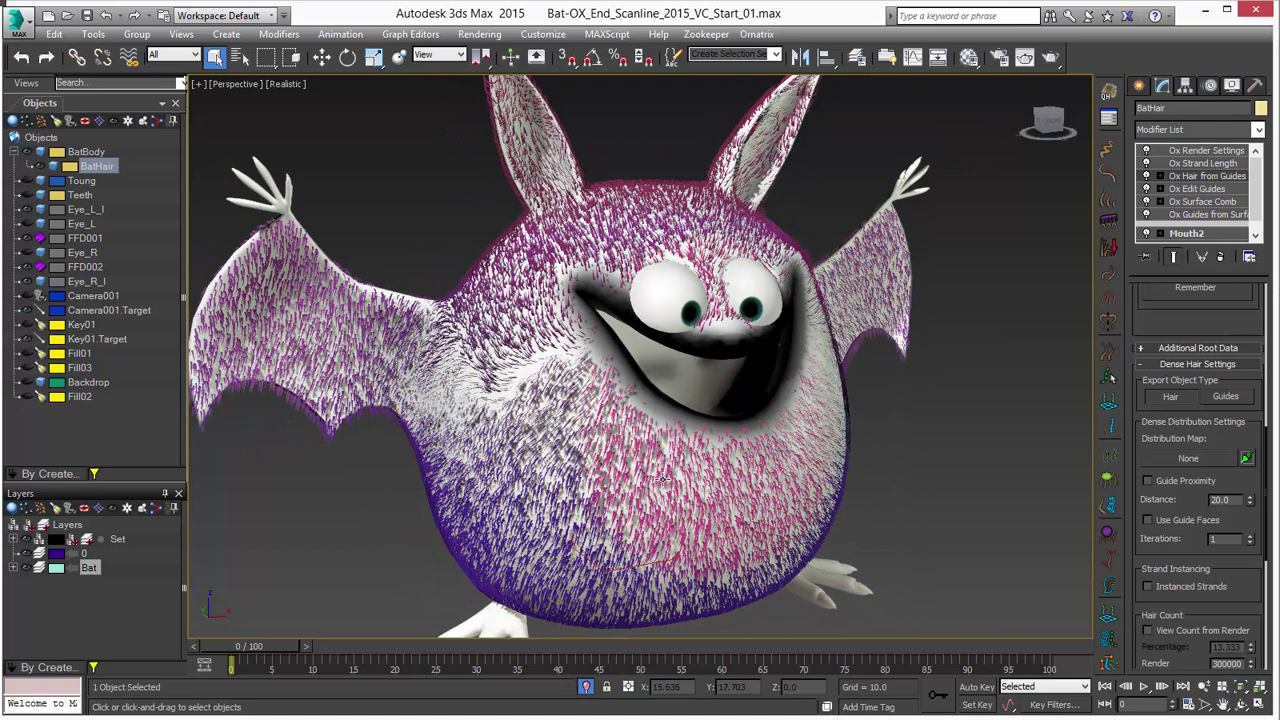
middle_click_drag(717, 440, 608, 321, "alt")
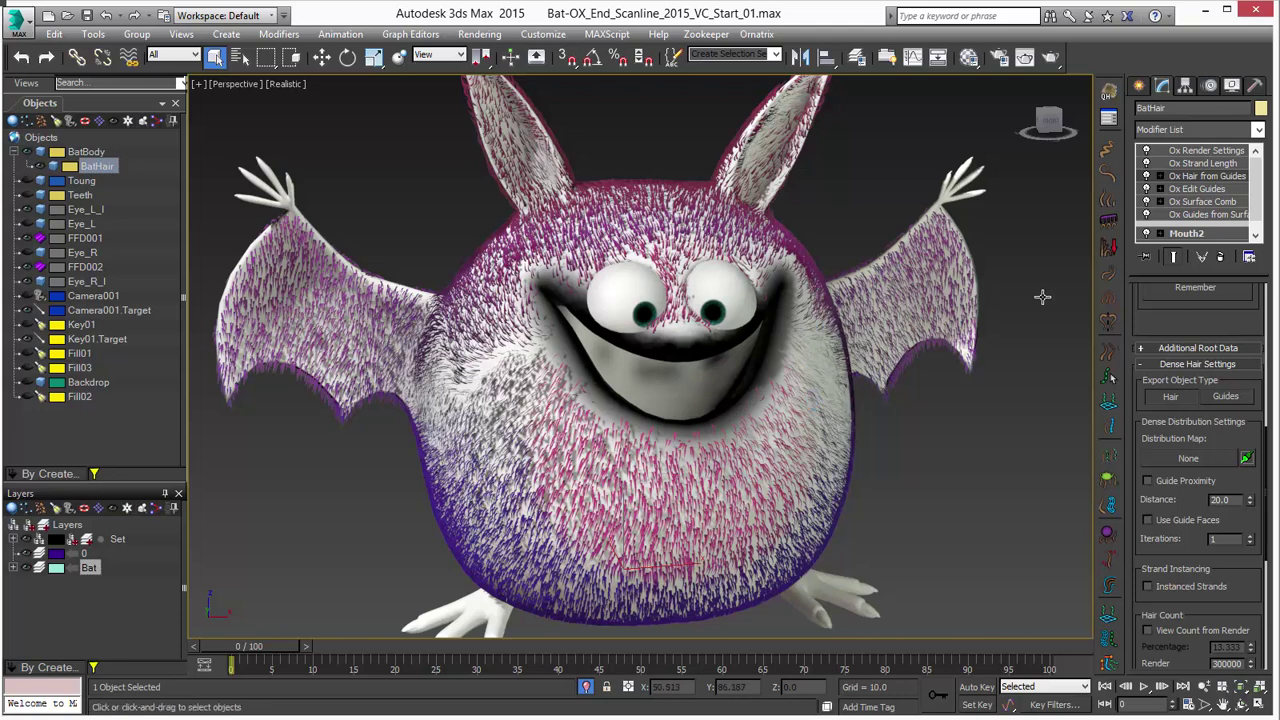
left_click(1210, 164)
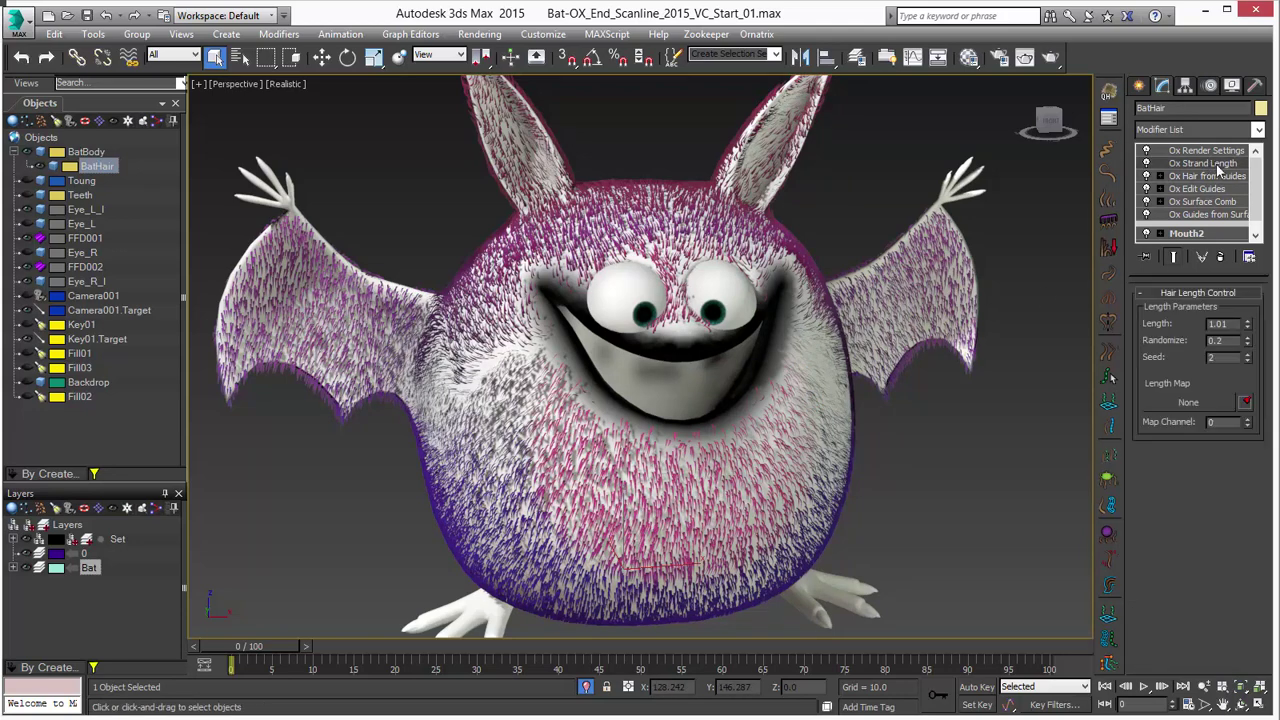
Step: Add a second VertexPaint modifier to BatBody above Mouth2 and set it to Map Channel 3
left_click(98, 154)
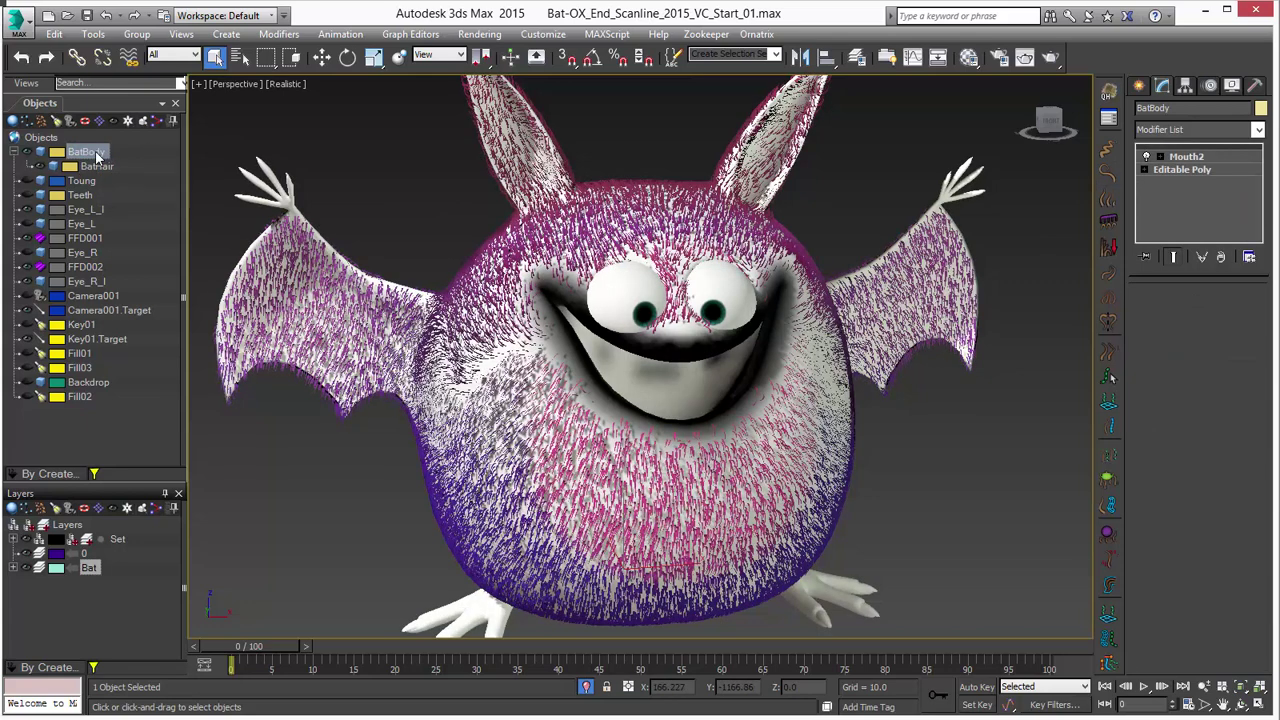
left_click(1205, 158)
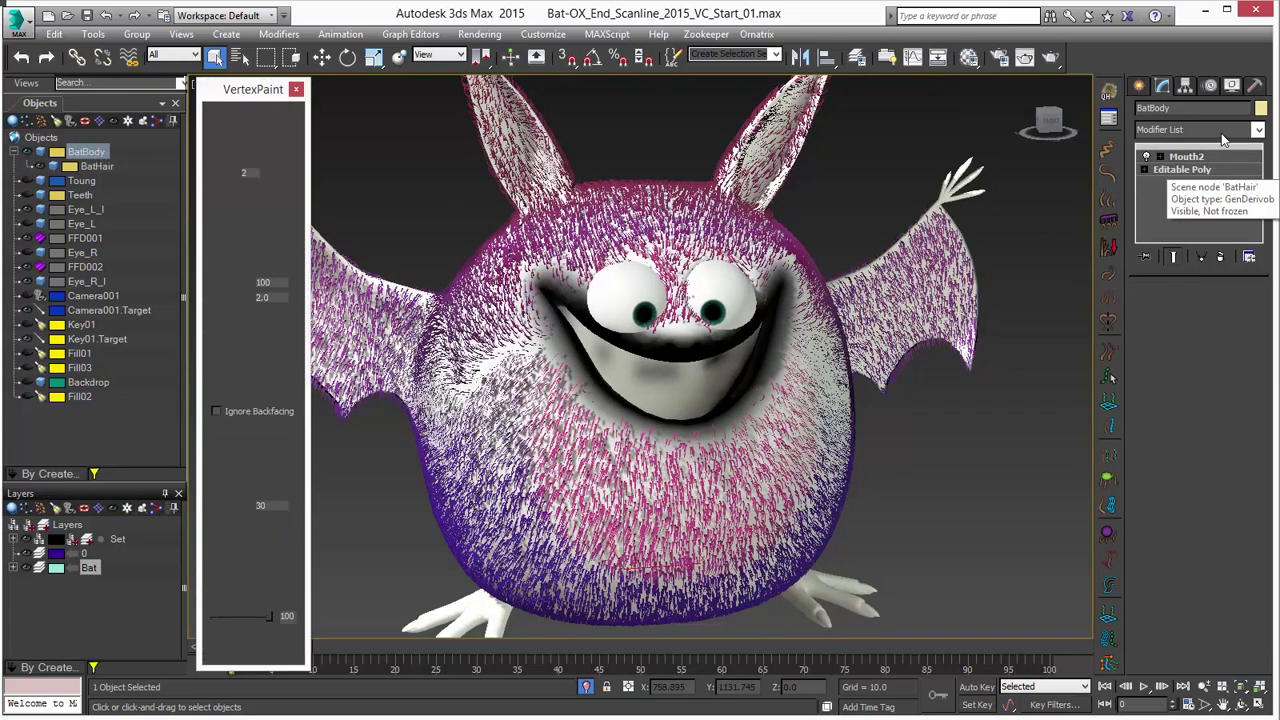
left_click(1221, 133)
key("v")
key("v")
key("v")
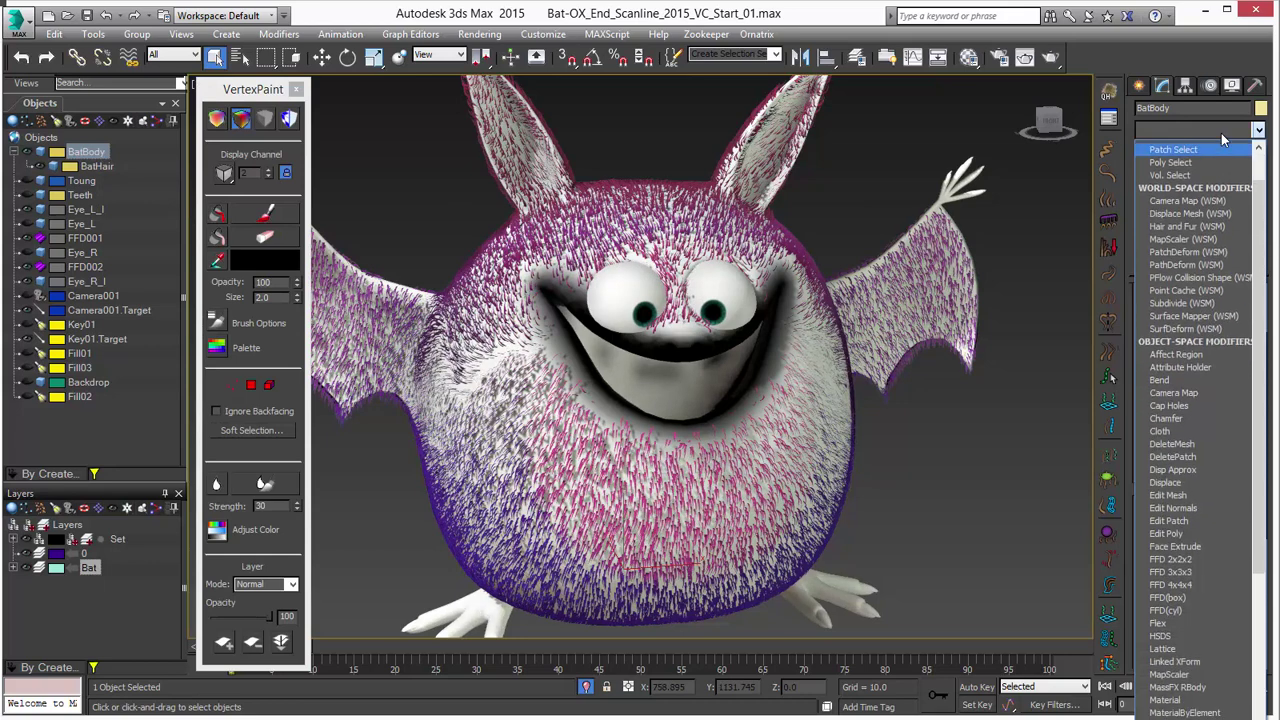
key("Return")
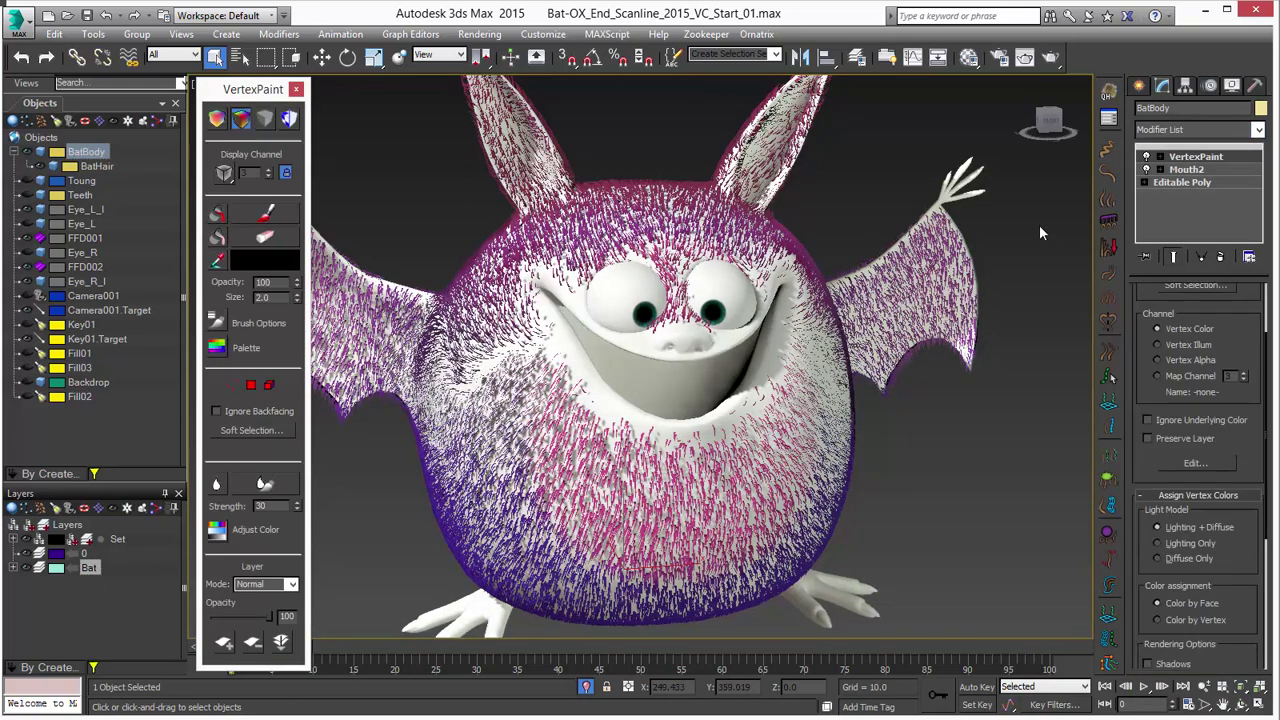
left_click(1175, 376)
left_click(1236, 376)
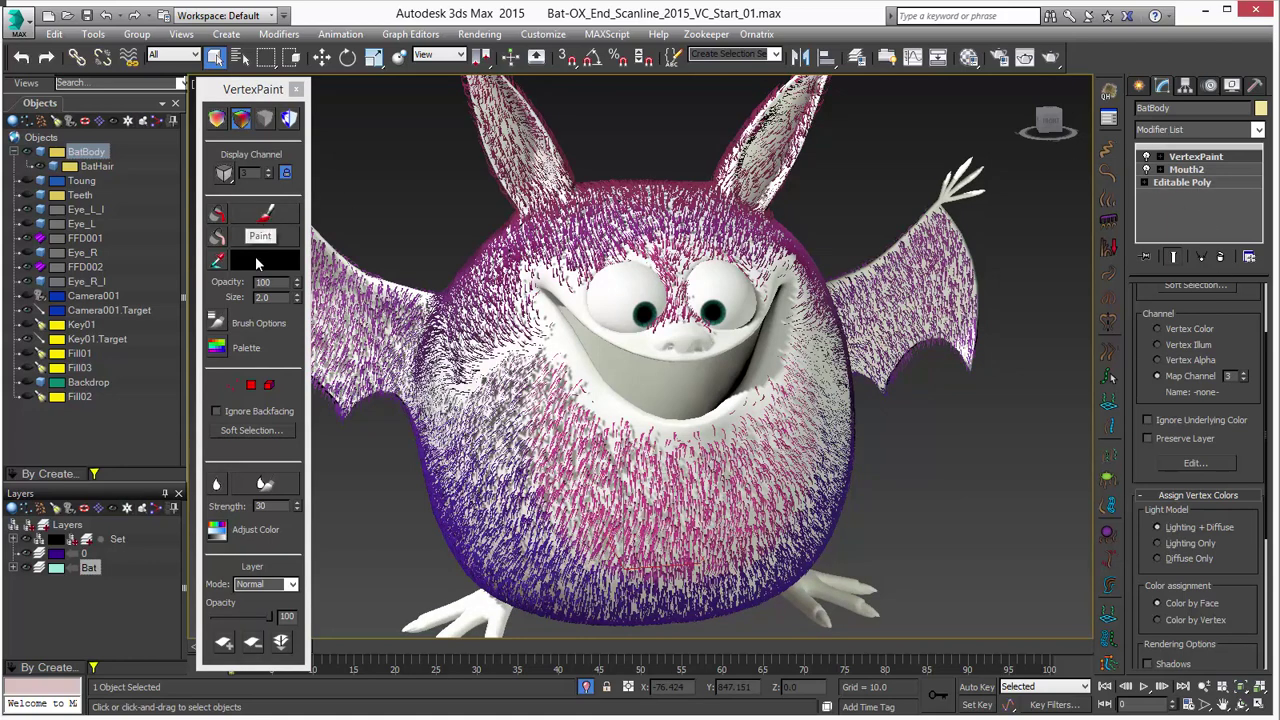
Step: Set the paint color to dark grey (65, 65, 65) and fill the whole body with it
left_click(267, 262)
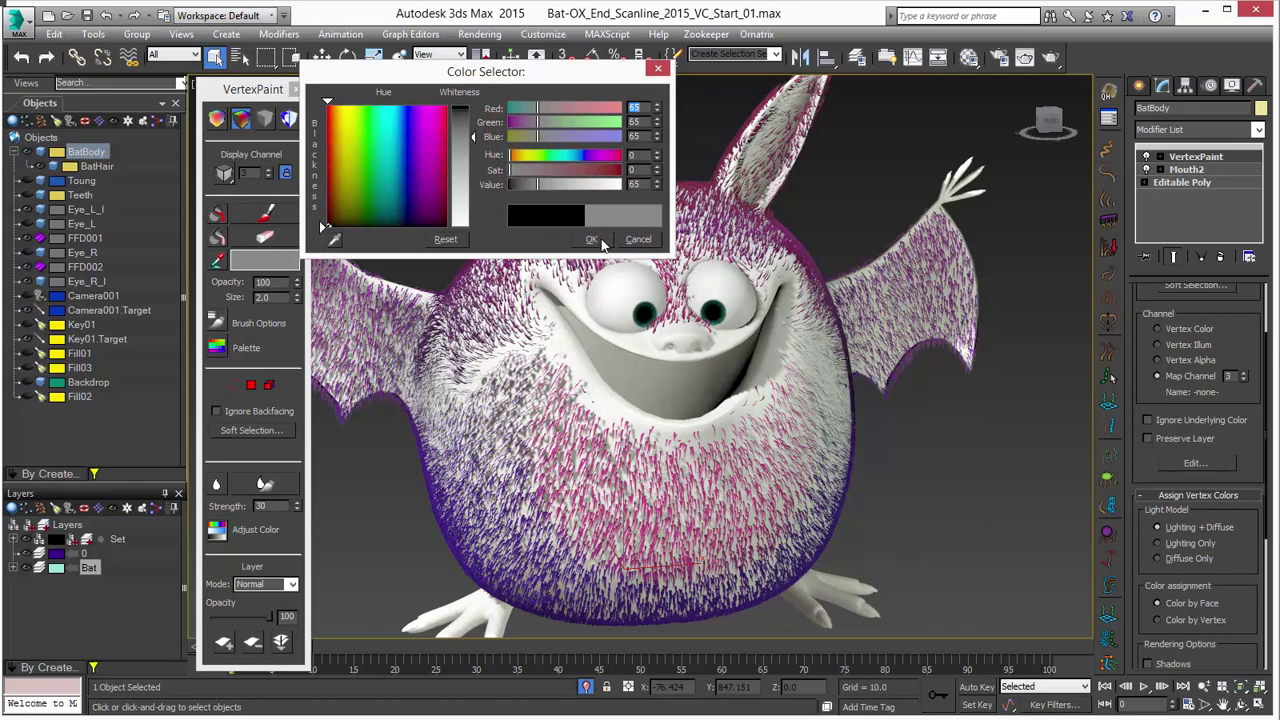
left_click(605, 240)
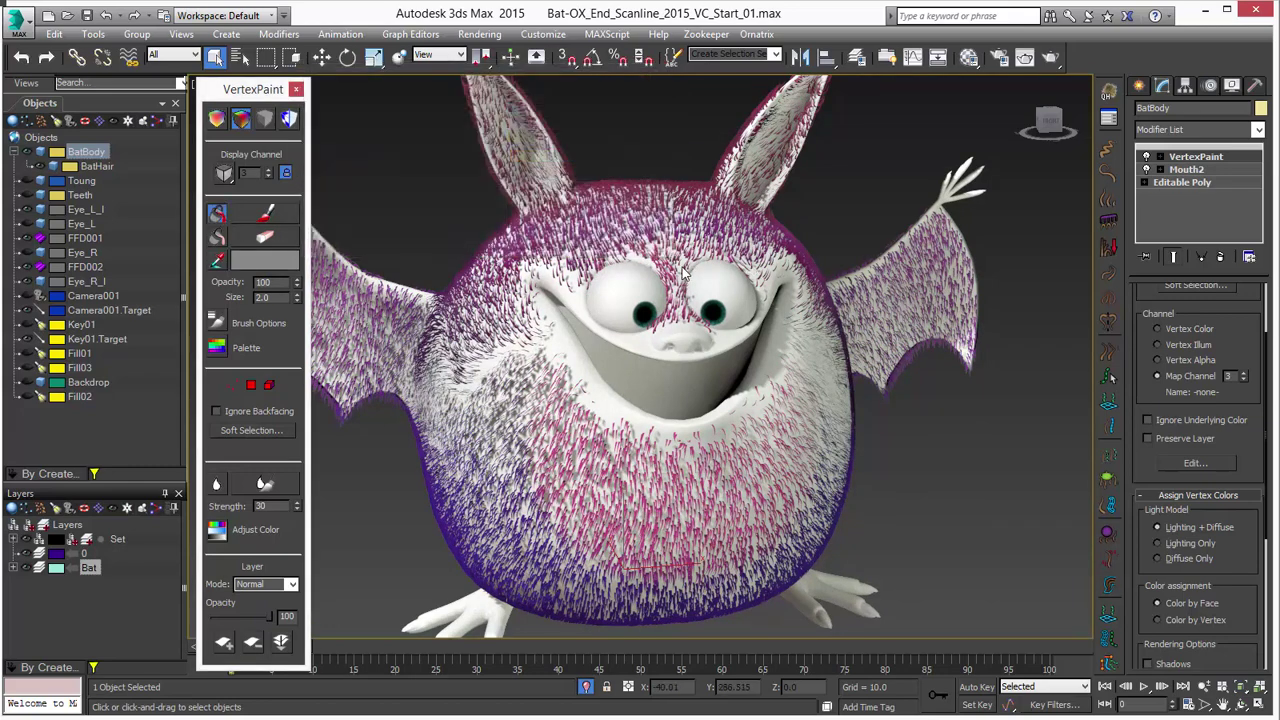
scroll(703, 397, "up", 3)
scroll(703, 397, "down", 3)
middle_click_drag(703, 397, 675, 330)
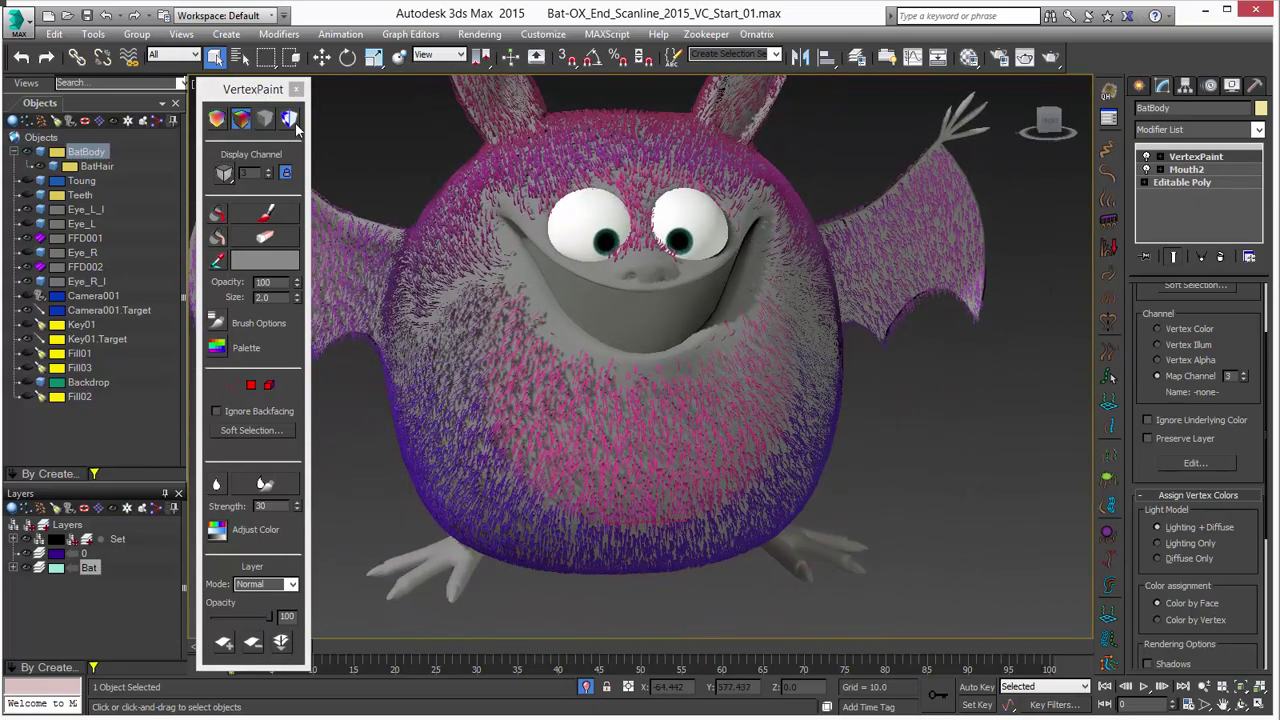
Step: Hide BatHair and turn BatBody's texture display back on
left_click(40, 166)
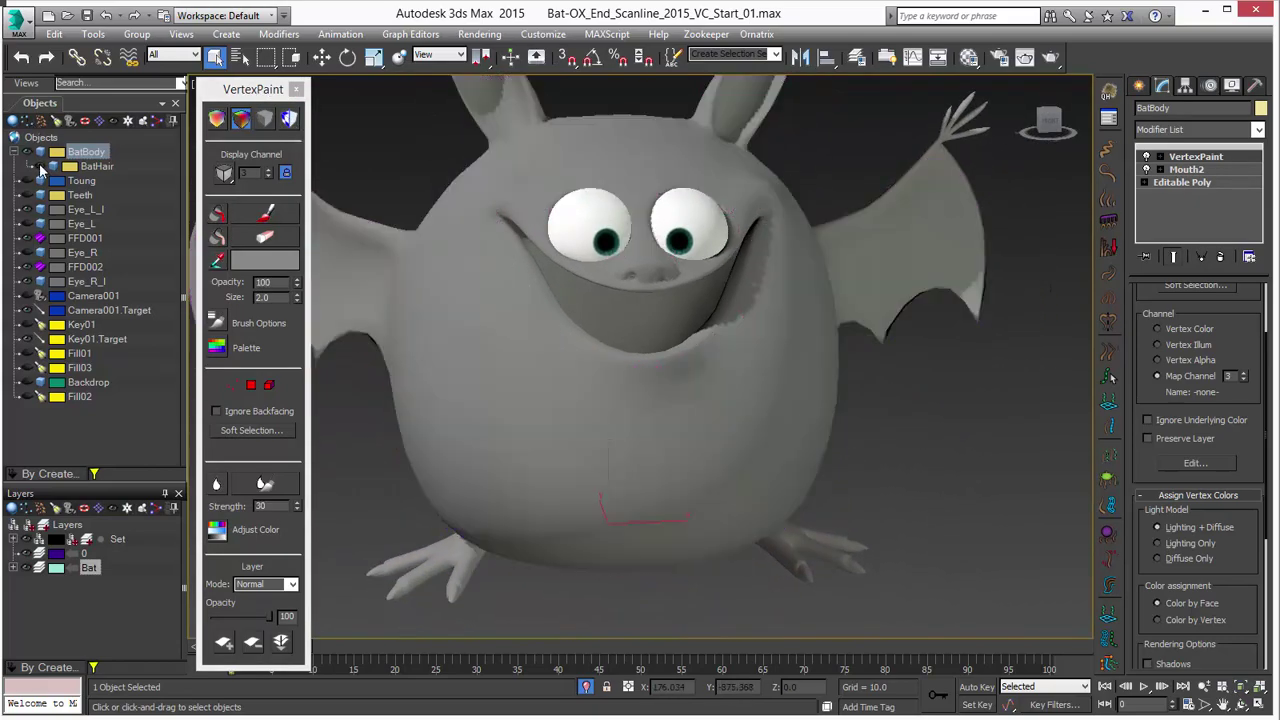
left_click(288, 119)
middle_click_drag(686, 409, 702, 430, "alt")
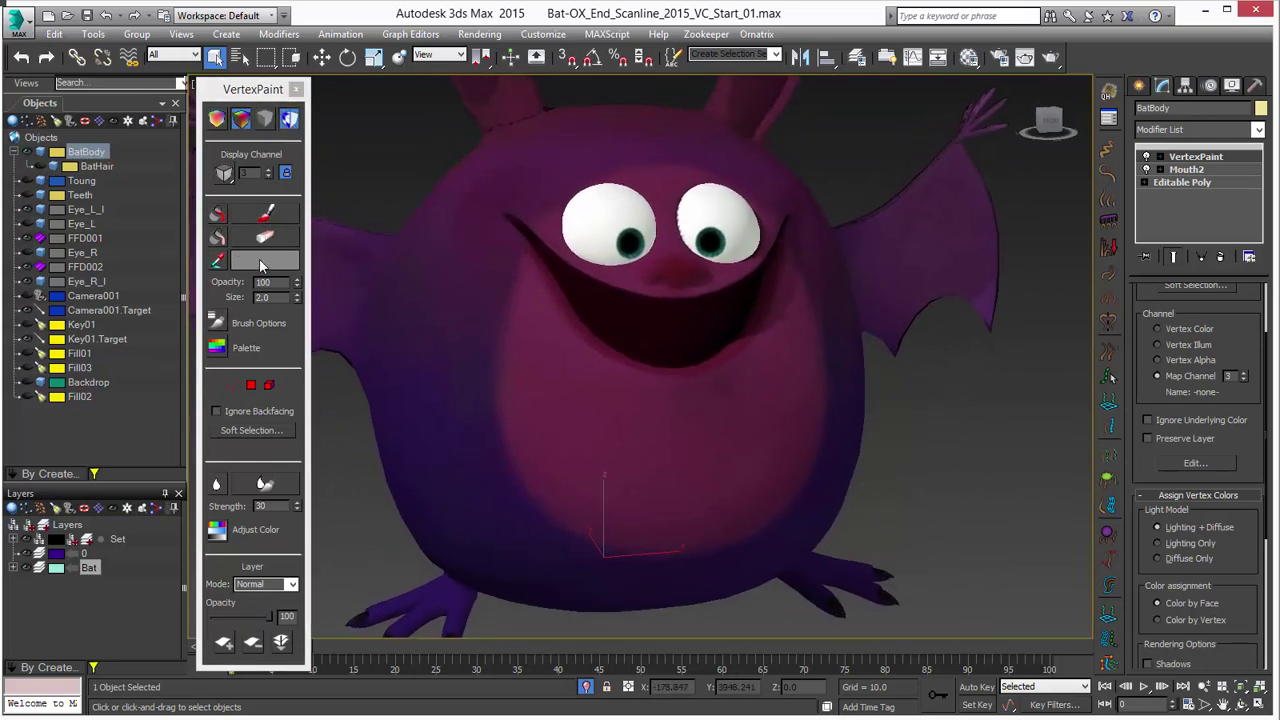
Step: Set the paint color to white (255, 255, 255) and paint the bat's whole belly area below the mouth
left_click(267, 260)
left_click_drag(480, 164, 478, 224)
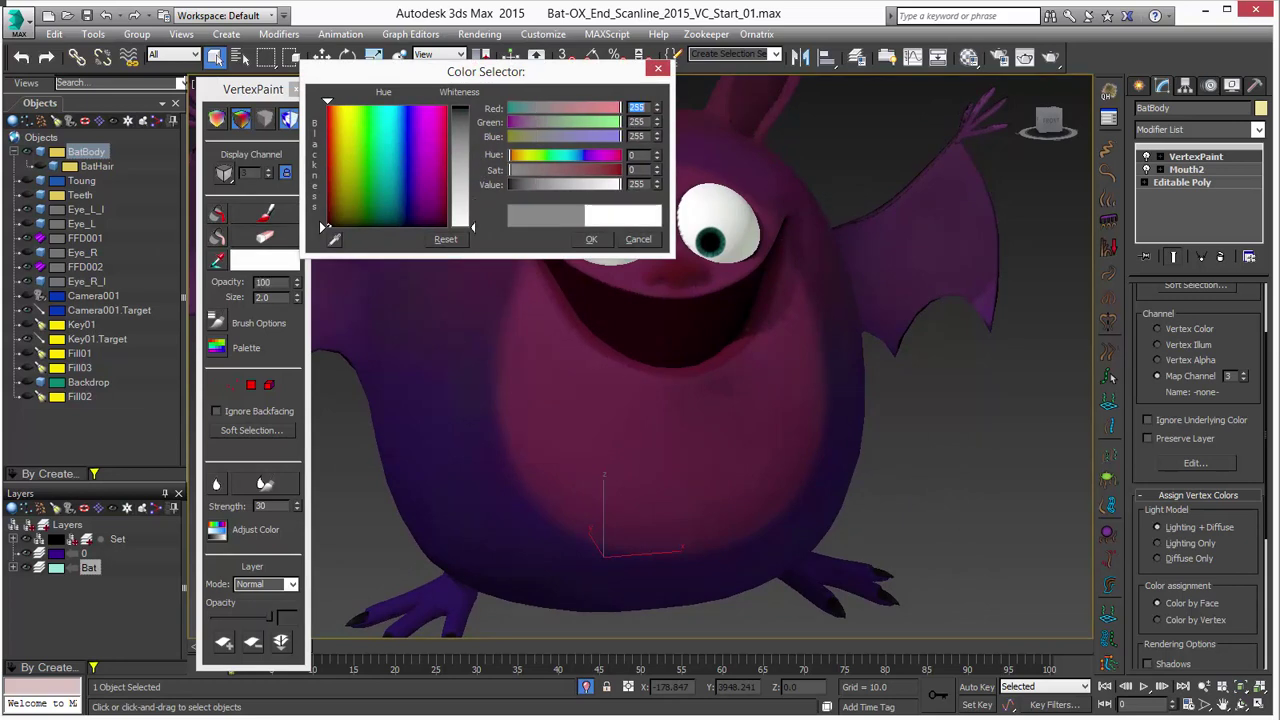
left_click(595, 240)
left_click(266, 216)
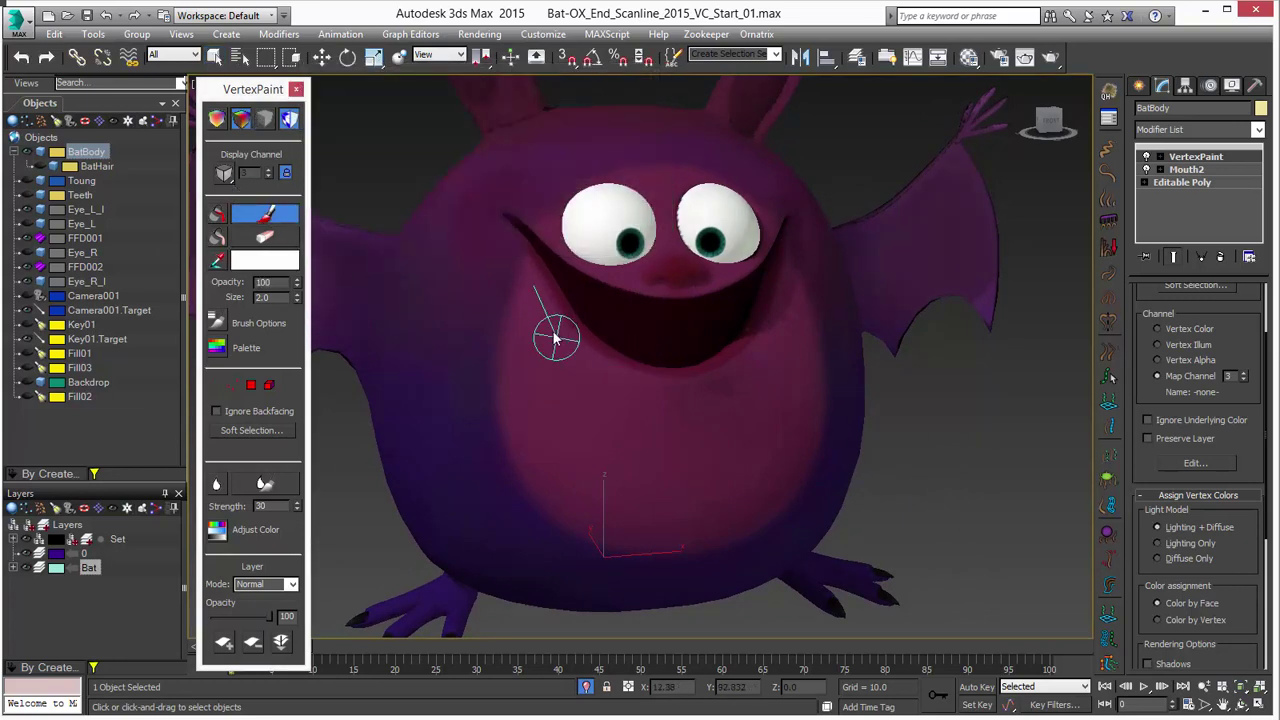
left_click_drag(528, 277, 512, 408)
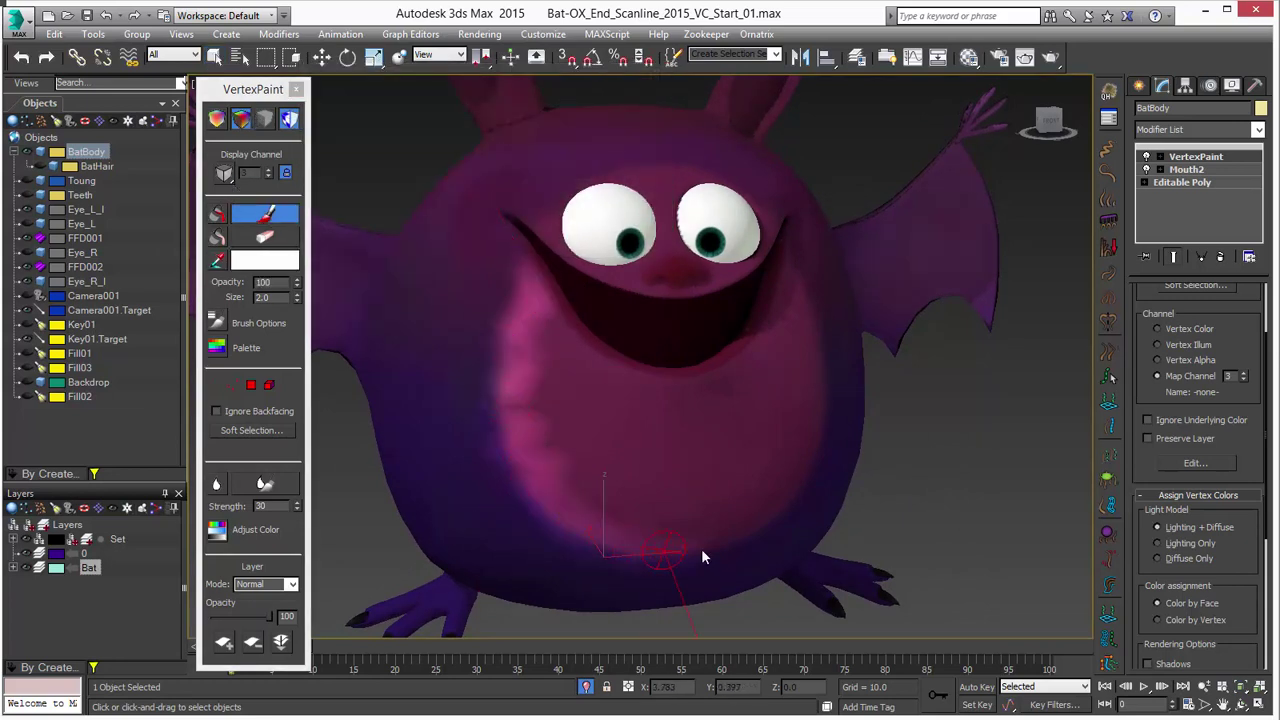
mouse_move(788, 440)
left_mouse_down()
mouse_move(777, 409)
mouse_move(666, 366)
mouse_move(737, 377)
mouse_move(679, 397)
mouse_move(580, 343)
mouse_move(591, 380)
mouse_move(697, 400)
mouse_move(597, 407)
mouse_move(613, 456)
mouse_move(662, 500)
mouse_move(700, 475)
left_mouse_up()
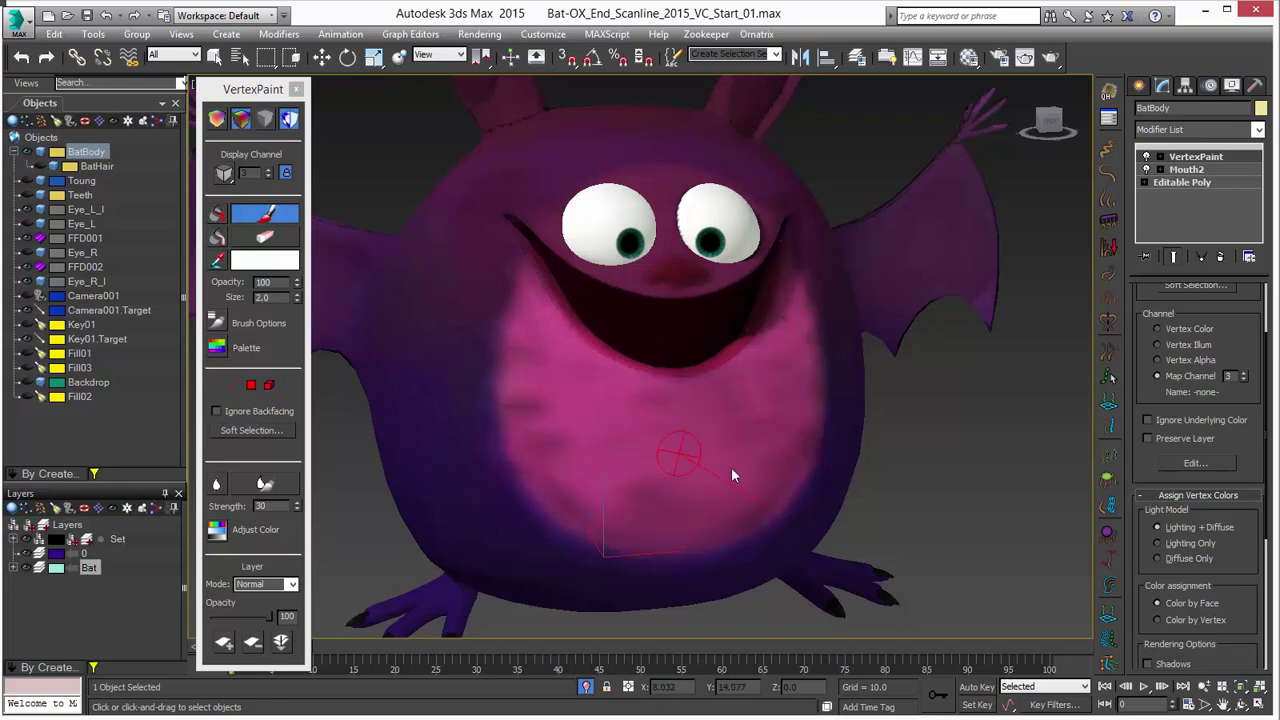
mouse_move(575, 477)
left_mouse_down()
mouse_move(523, 314)
mouse_move(526, 400)
mouse_move(697, 539)
left_mouse_up()
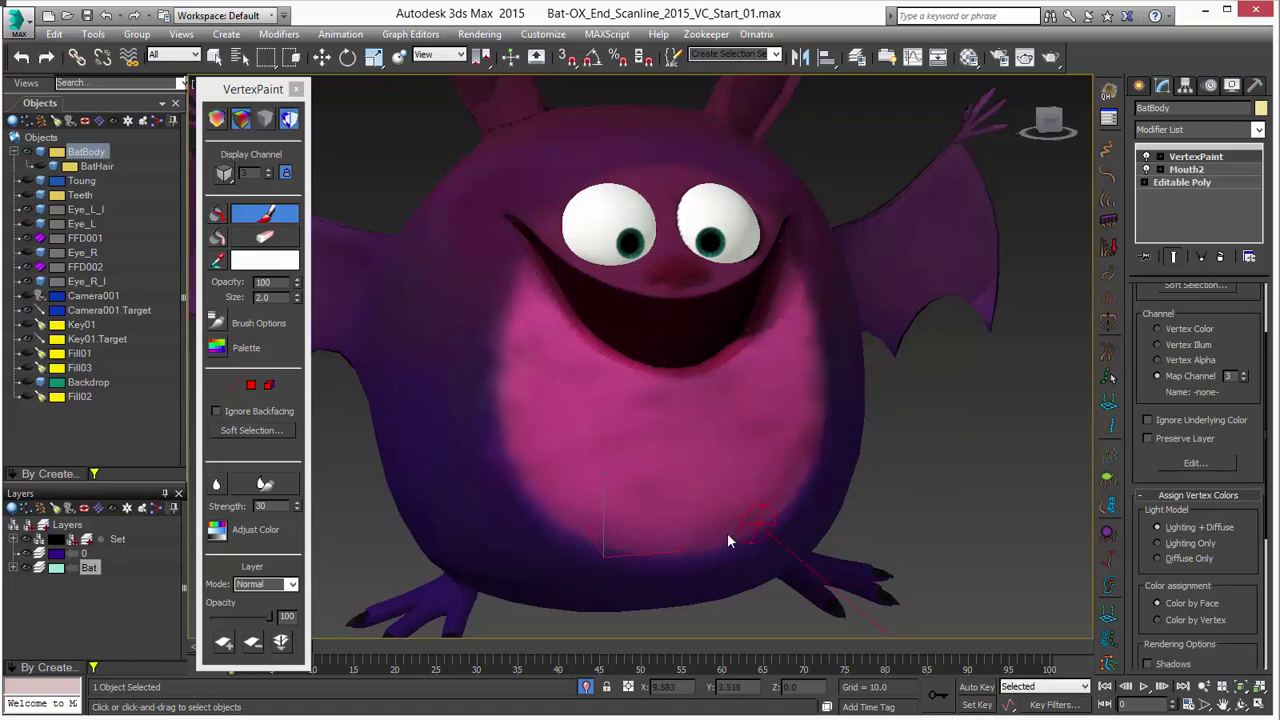
Step: Paint a white horizontal brow band across the forehead above the eyes
middle_click_drag(731, 358, 669, 375, "alt")
scroll(686, 300, "down", 2)
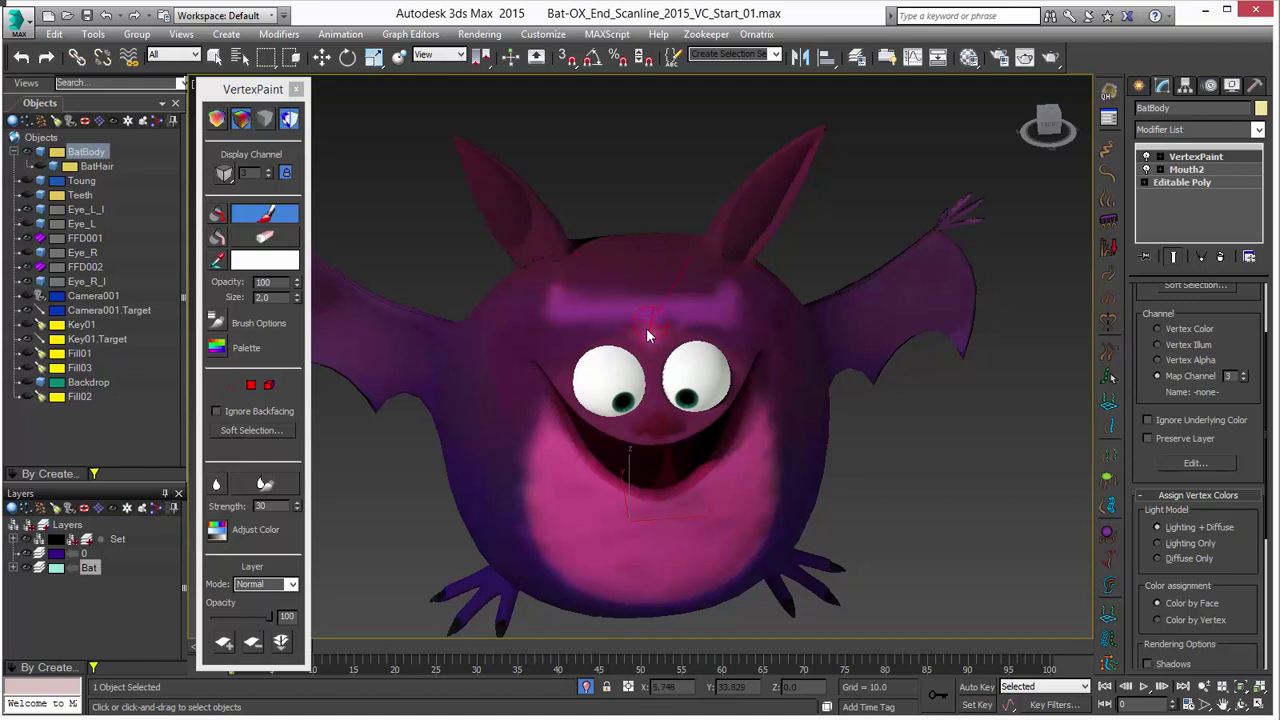
mouse_move(580, 325)
middle_mouse_down("alt")
mouse_move(696, 352)
mouse_move(620, 360)
mouse_move(577, 339)
middle_mouse_up("alt")
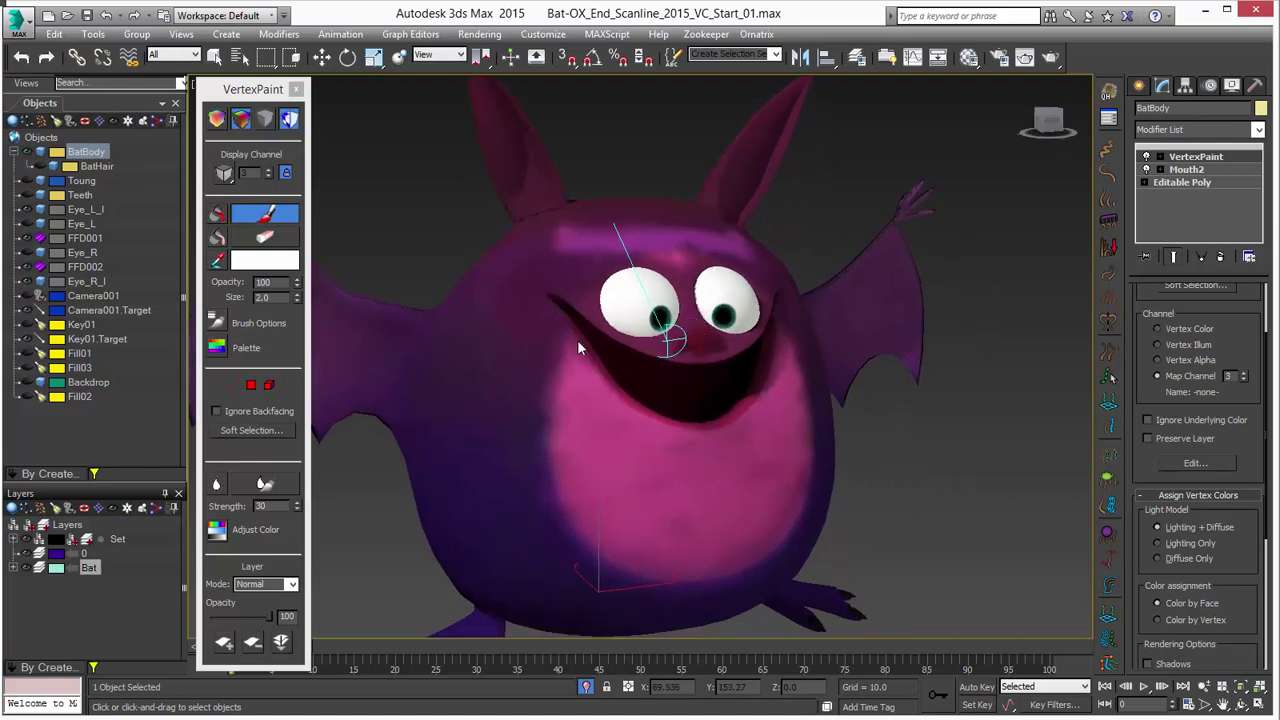
Step: Turn off BatBody's texture display and blur the painted vertex colors over the whole body
left_click(290, 120)
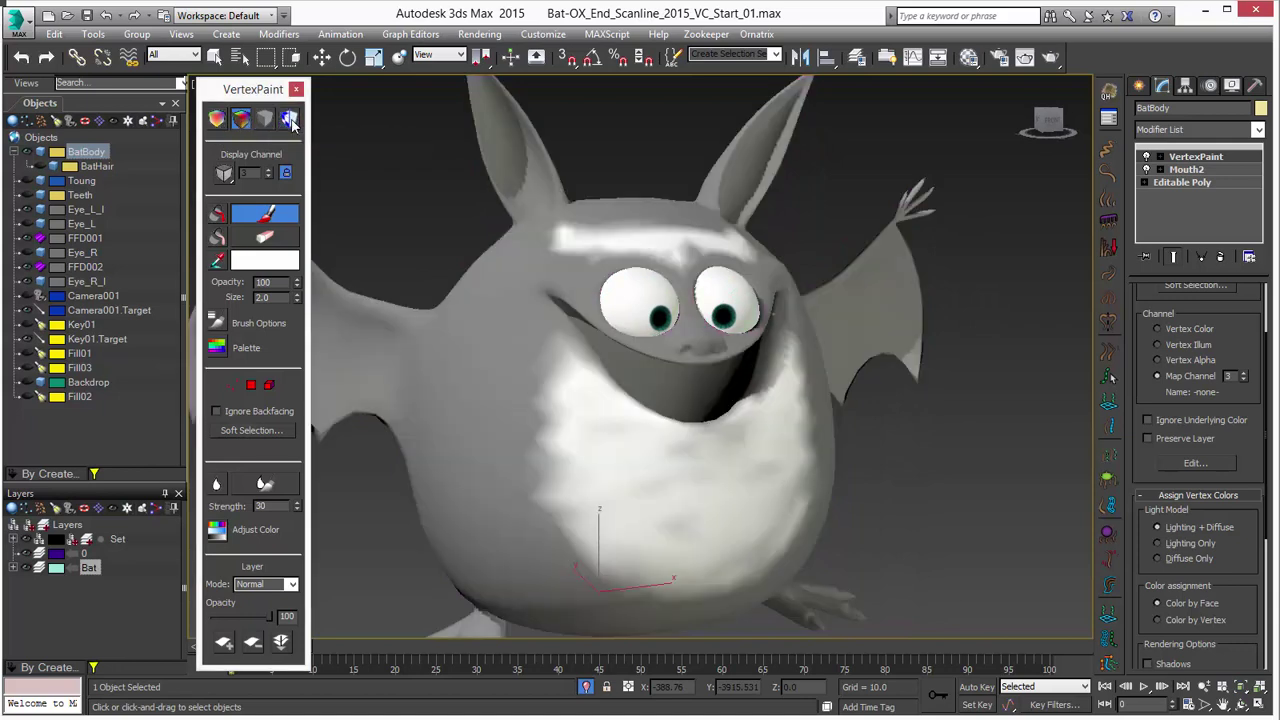
left_click(221, 483)
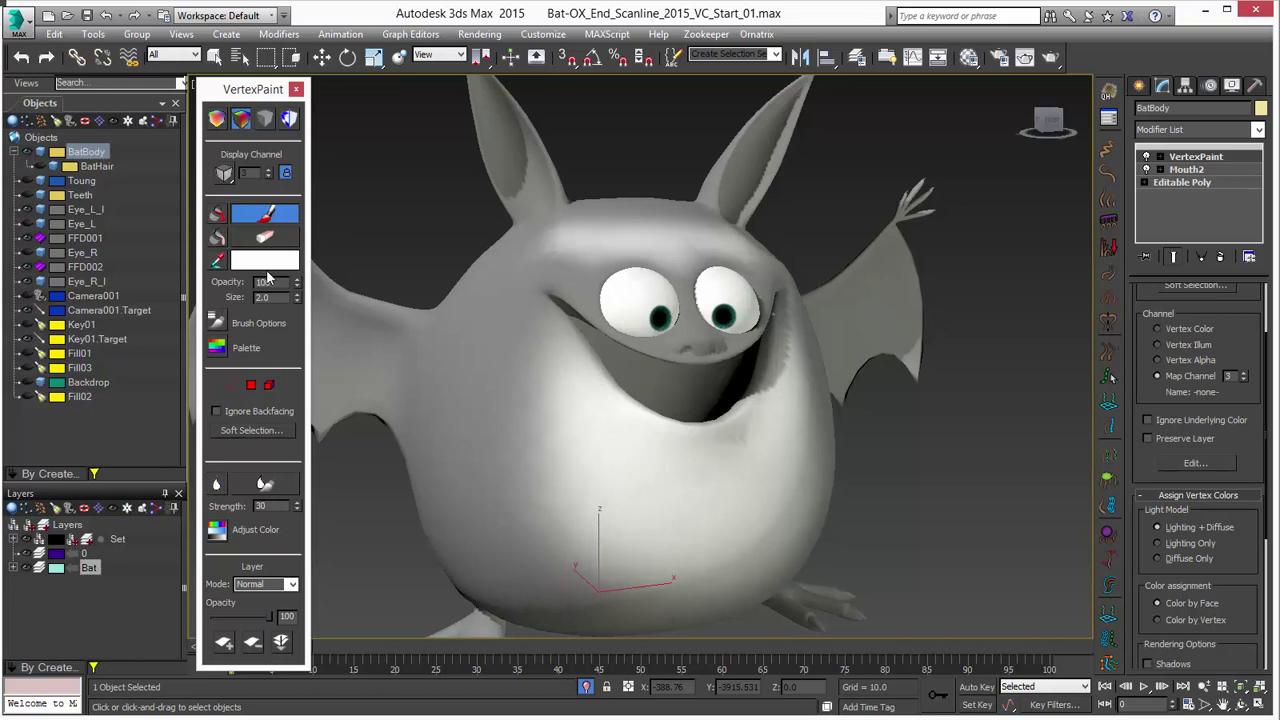
Step: Change the paint color to dark grey (65, 65, 65)
left_click(268, 262)
double_click(636, 107)
type("65")
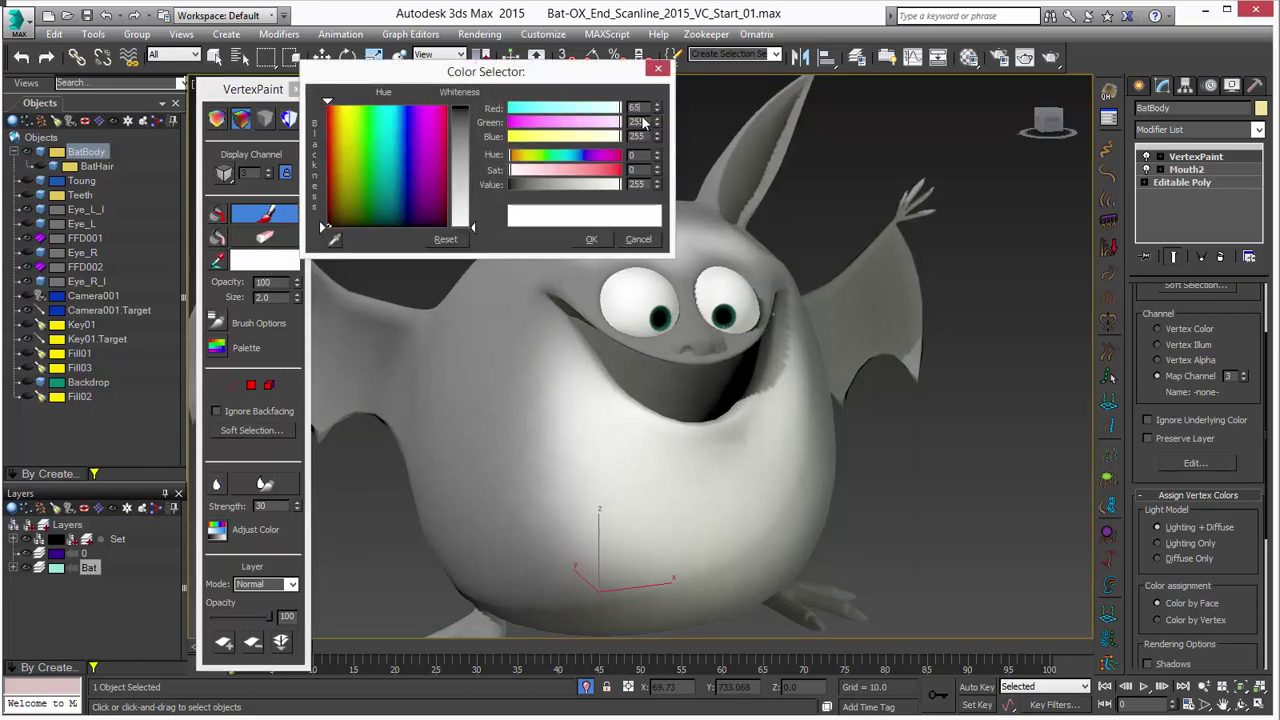
key("Tab")
type("65")
key("Tab")
type("65")
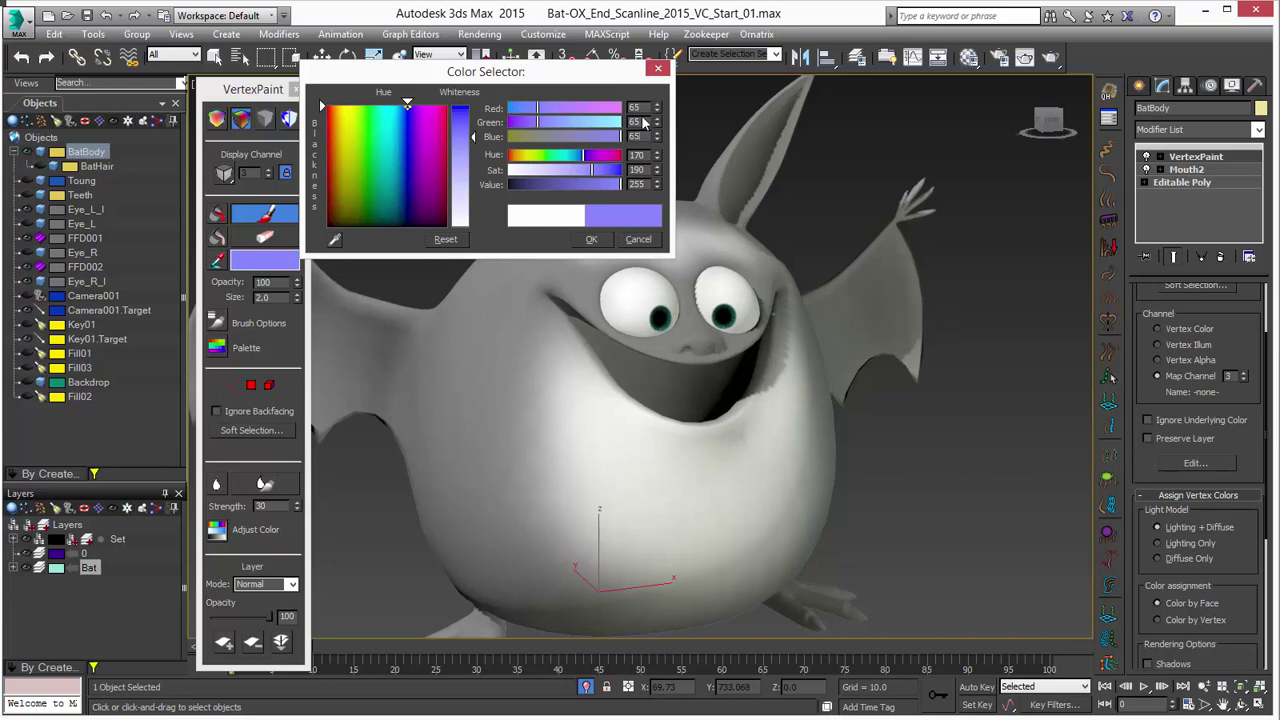
left_click(591, 239)
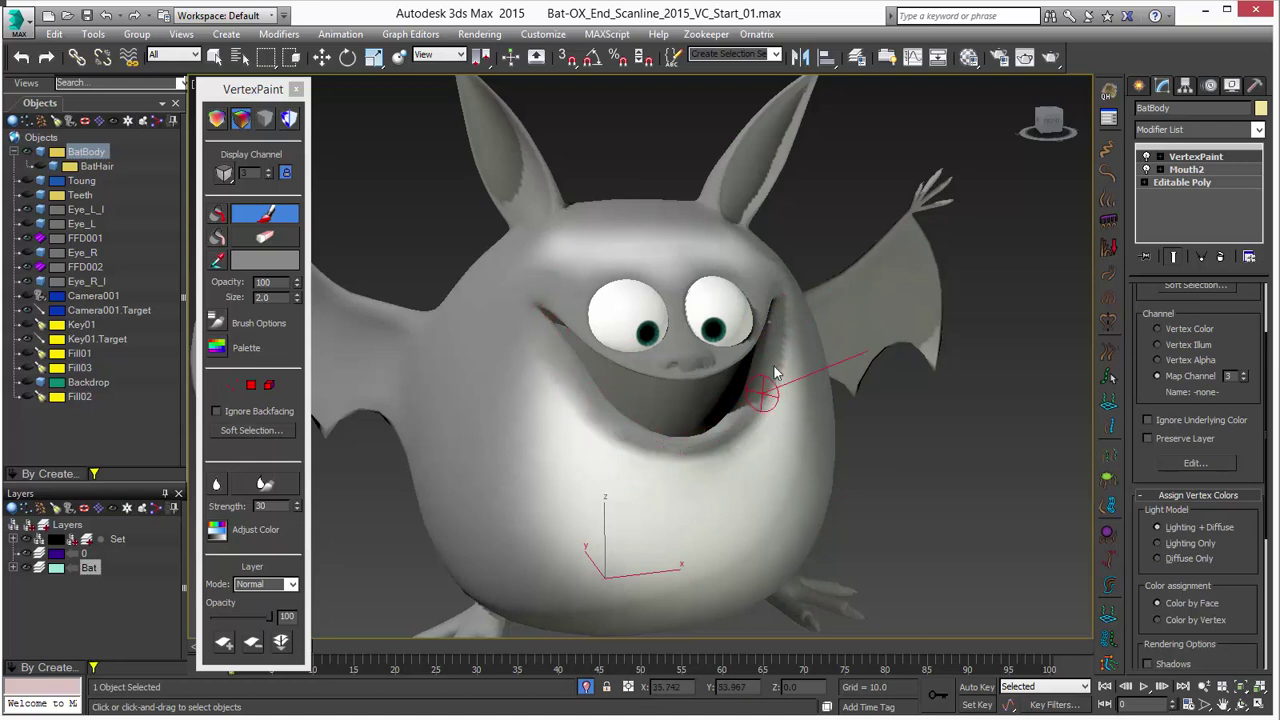
Step: Paint dark grey around the edge of the mouth and the area between the eyes, and stop painting
scroll(690, 282, "up", 4)
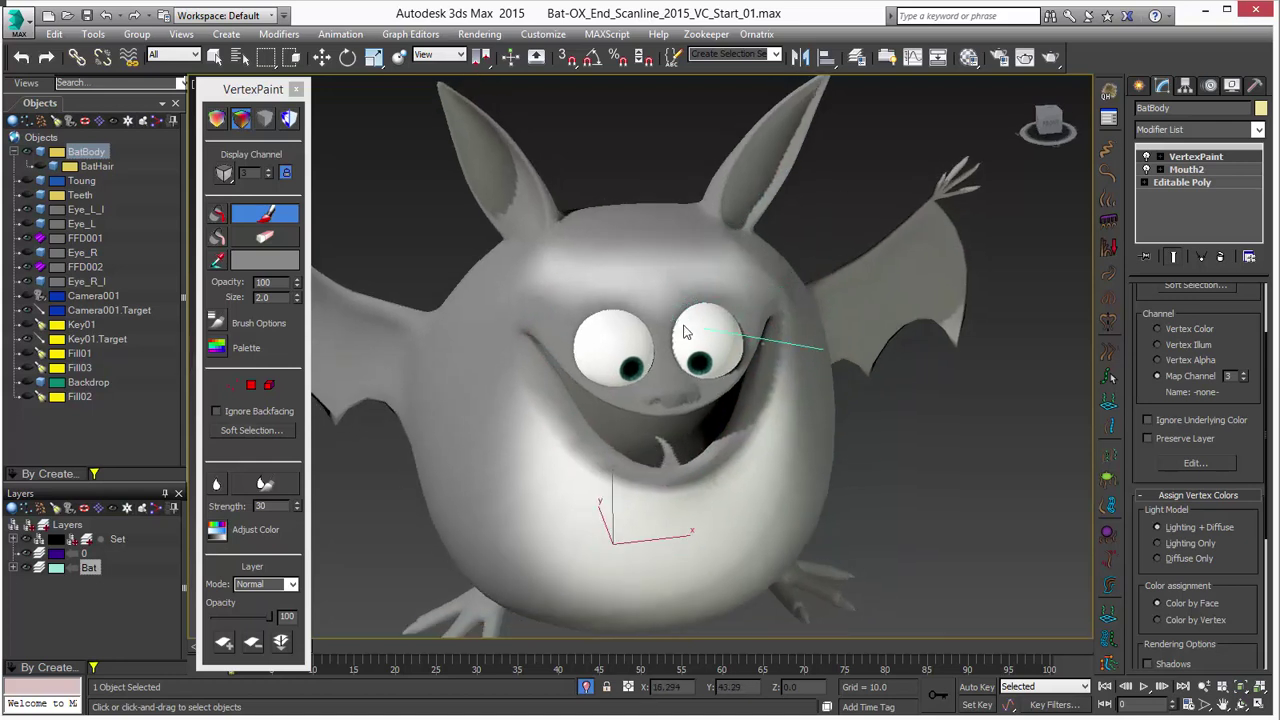
mouse_move(757, 300)
left_mouse_down()
mouse_move(684, 283)
mouse_move(660, 325)
mouse_move(606, 286)
mouse_move(534, 280)
mouse_move(500, 323)
mouse_move(487, 297)
mouse_move(495, 250)
mouse_move(591, 214)
mouse_move(766, 215)
mouse_move(623, 207)
mouse_move(466, 222)
mouse_move(484, 228)
left_mouse_up()
middle_click_drag(810, 348, 788, 290, "alt")
scroll(788, 358, "down", 3)
scroll(788, 360, "up", 1)
right_click(795, 372)
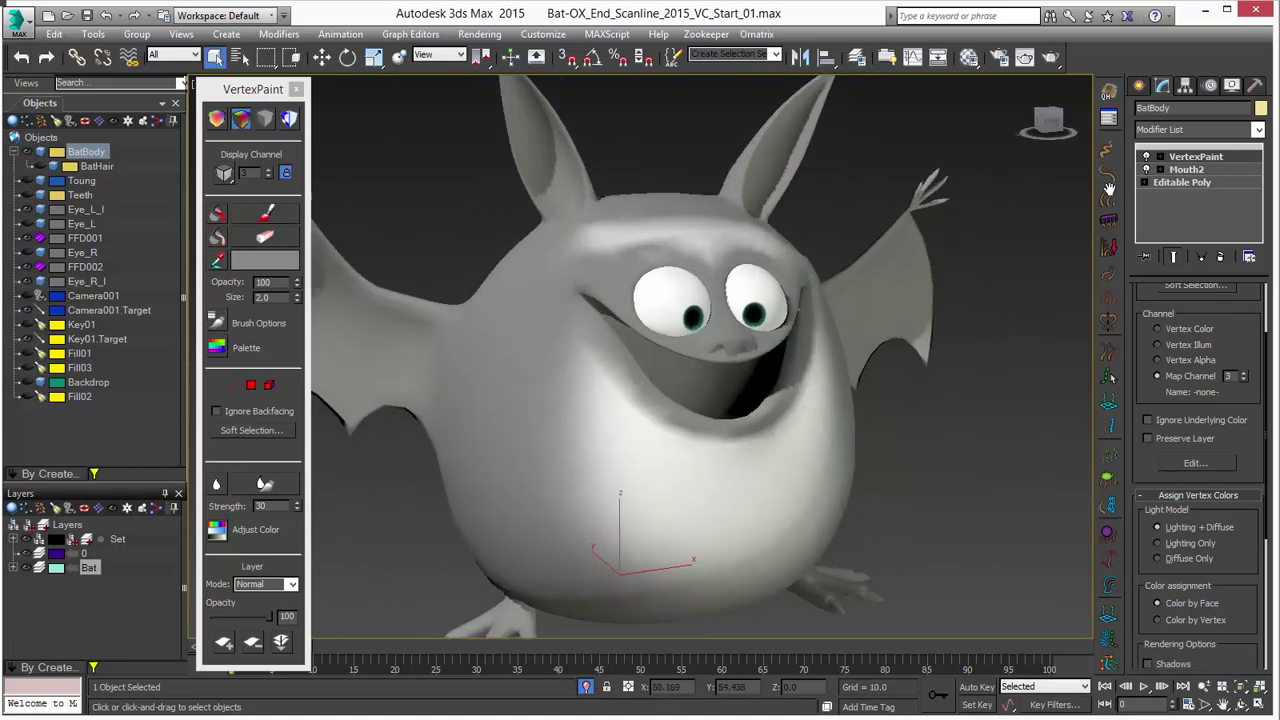
Step: Rename BatBody's top VertexPaint modifier as BellyBrow3
right_click(1185, 155)
left_click(1160, 167)
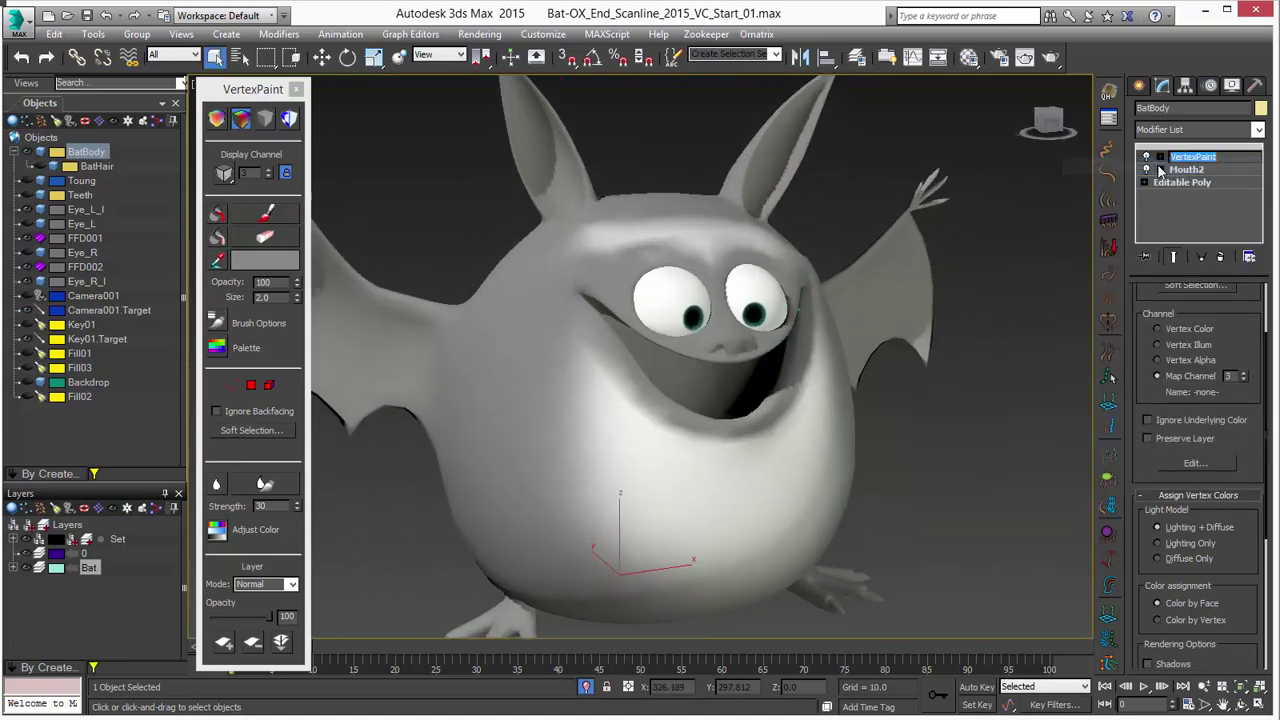
type("Ba")
type("llyBrow3")
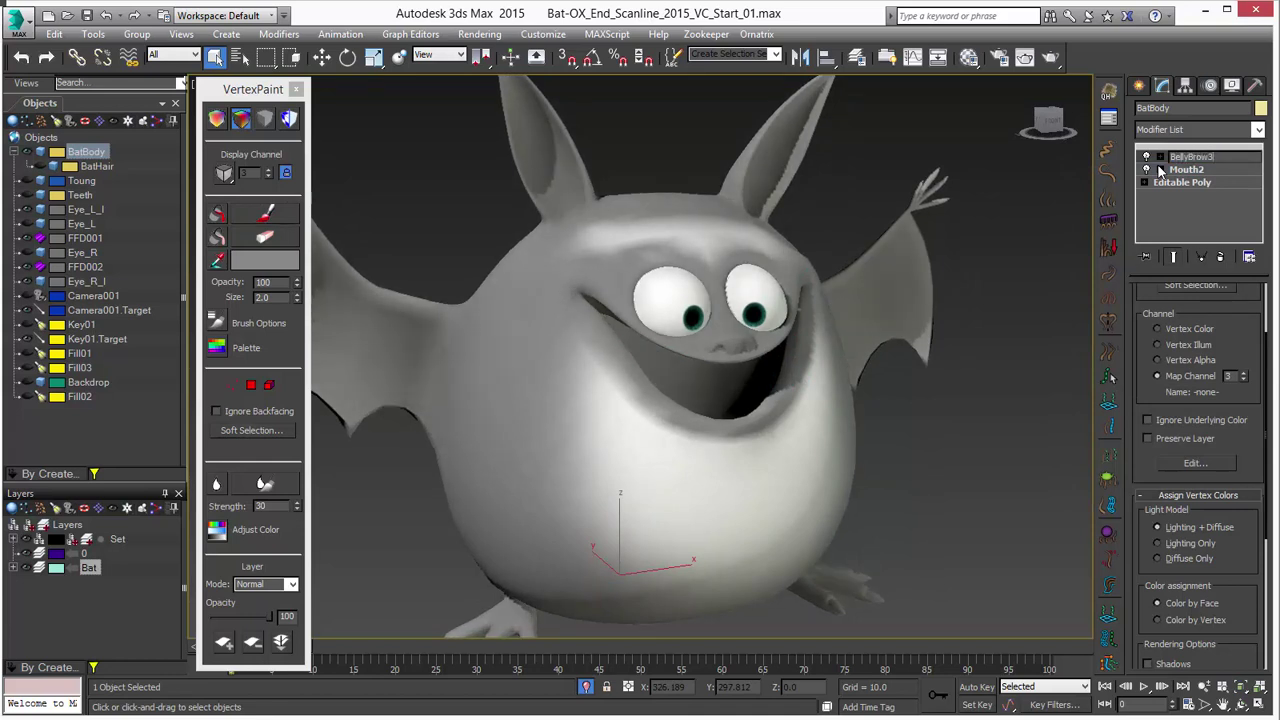
key("Return")
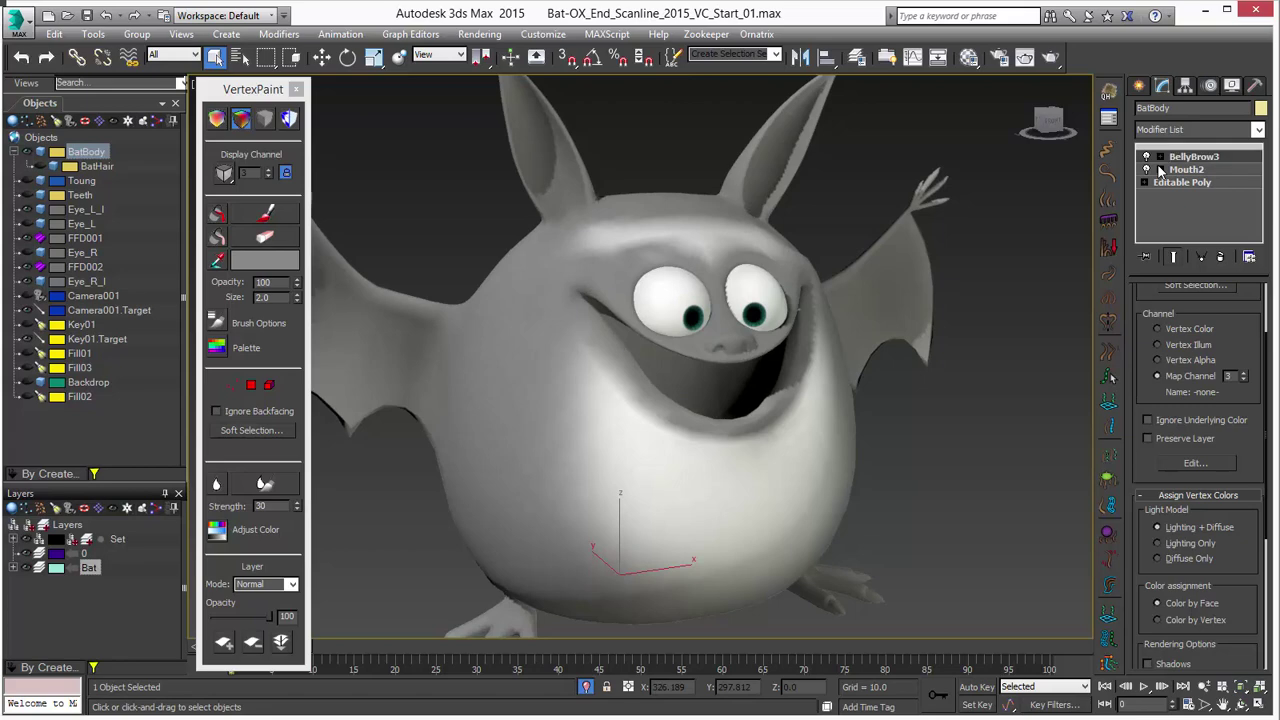
Step: Switch to the Move tool, then unhide and select BatHair
middle_click_drag(726, 312, 739, 329, "alt")
right_click(739, 329)
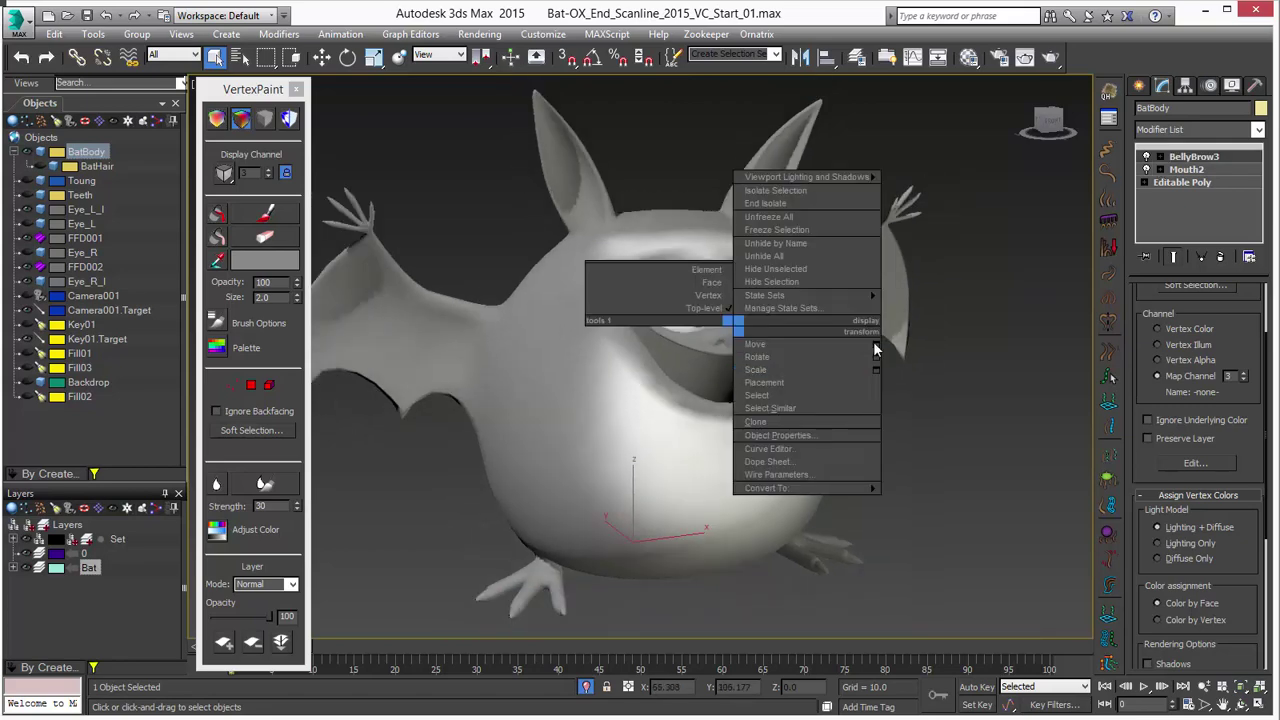
left_click(805, 343)
left_click(88, 166)
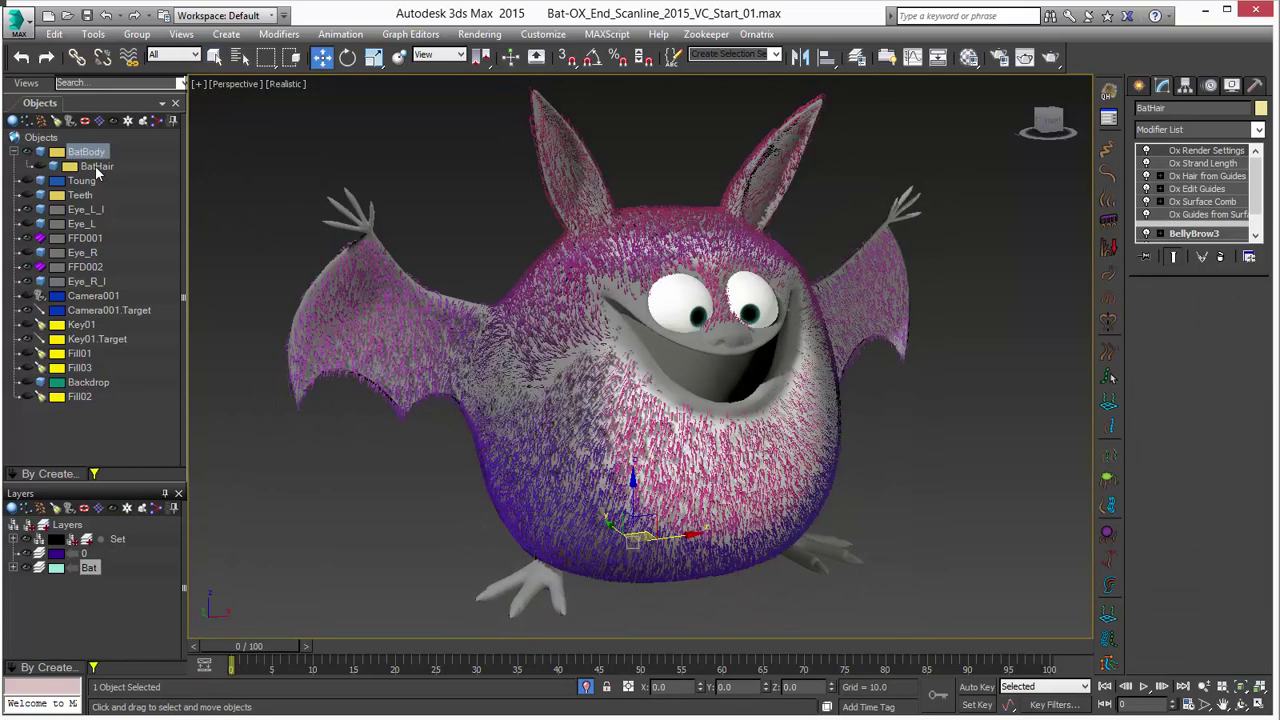
middle_click_drag(726, 416, 727, 427)
scroll(732, 418, "up", 1)
scroll(732, 418, "down", 2)
Step: Assign the Mesh(3): Mapping Channel as the guide channel for the length in BatHair's Ox Strand Length modifier
left_click(1198, 165)
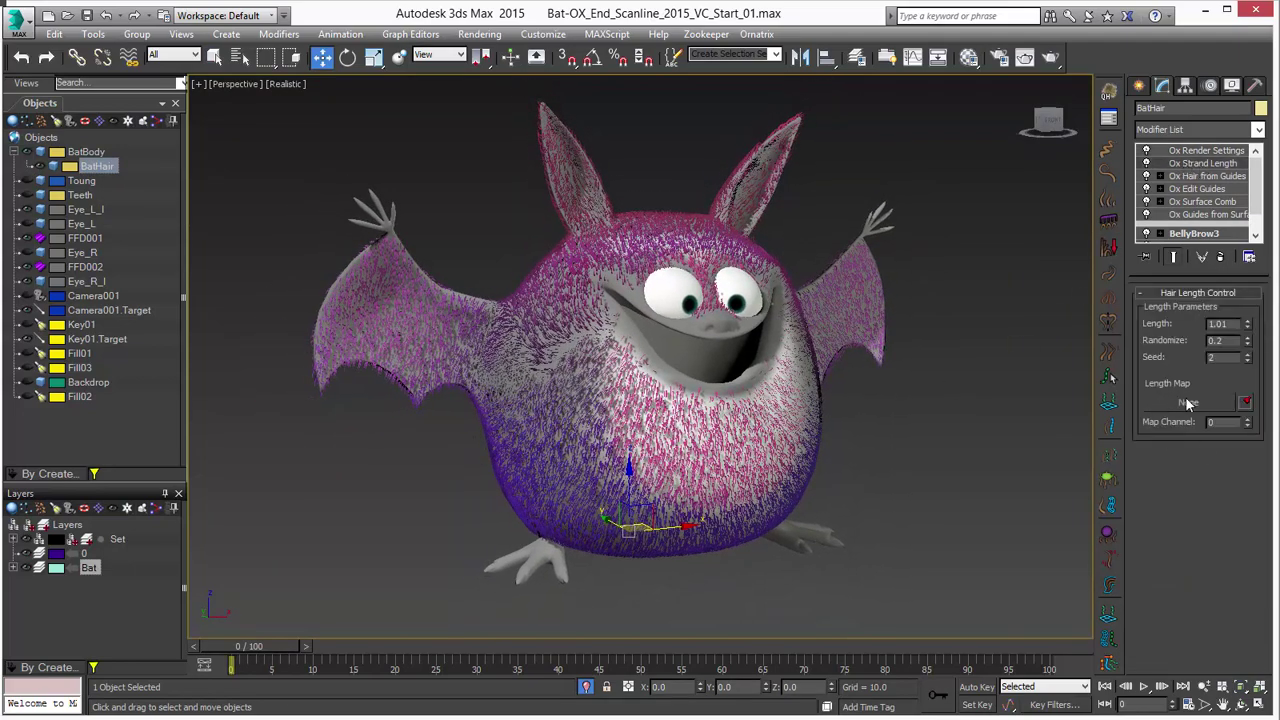
left_click(1245, 402)
left_click(978, 319)
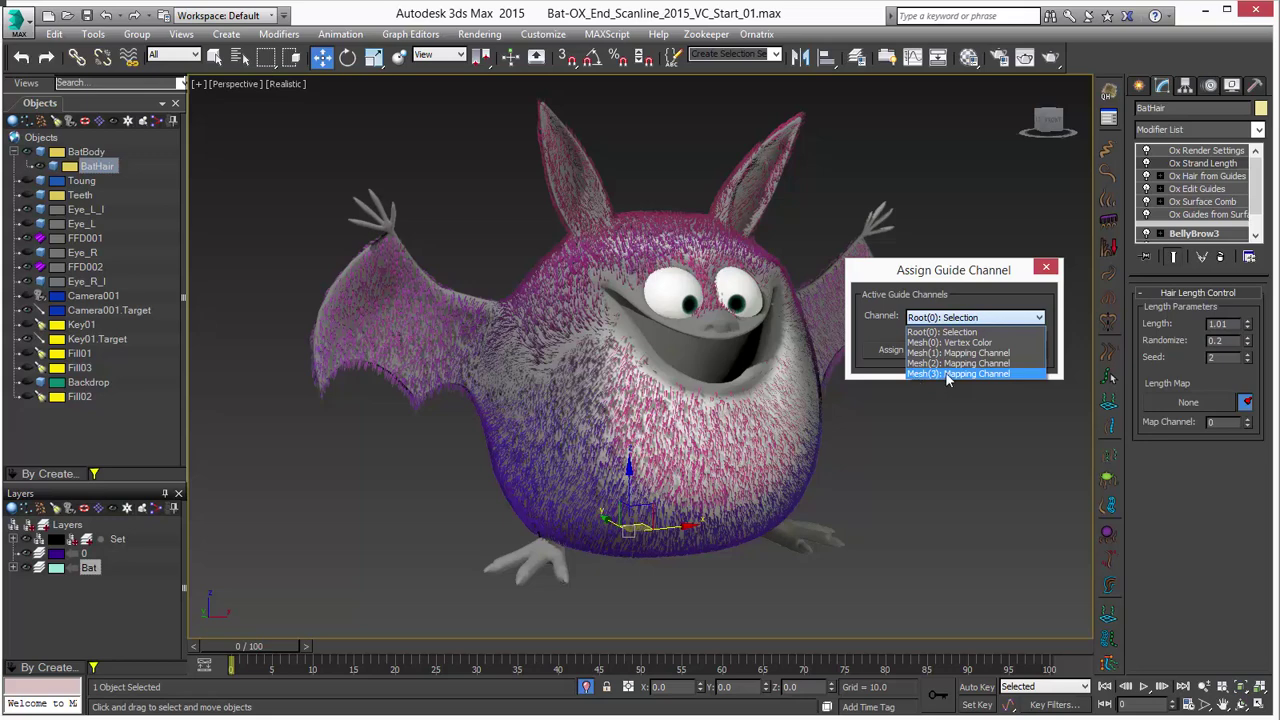
left_click(891, 350)
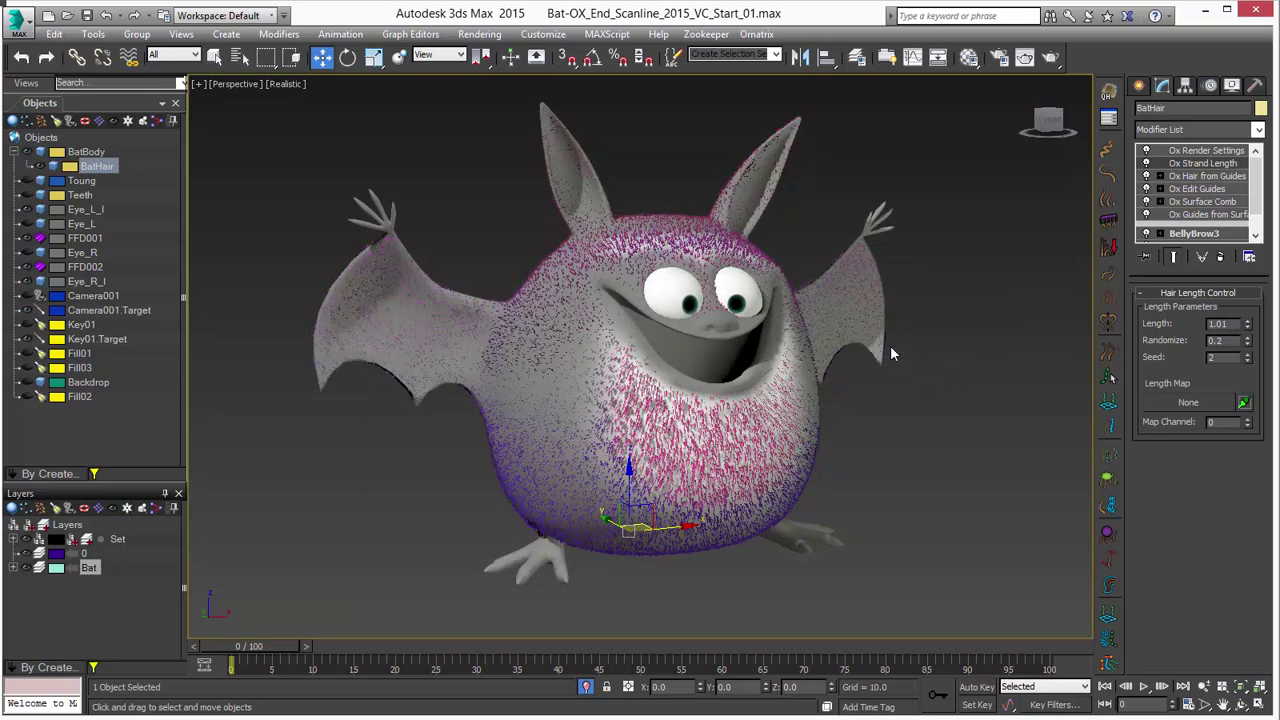
Step: Inspect the hair on the belly and brow, and set the strand length to 3.0
scroll(842, 422, "up", 2)
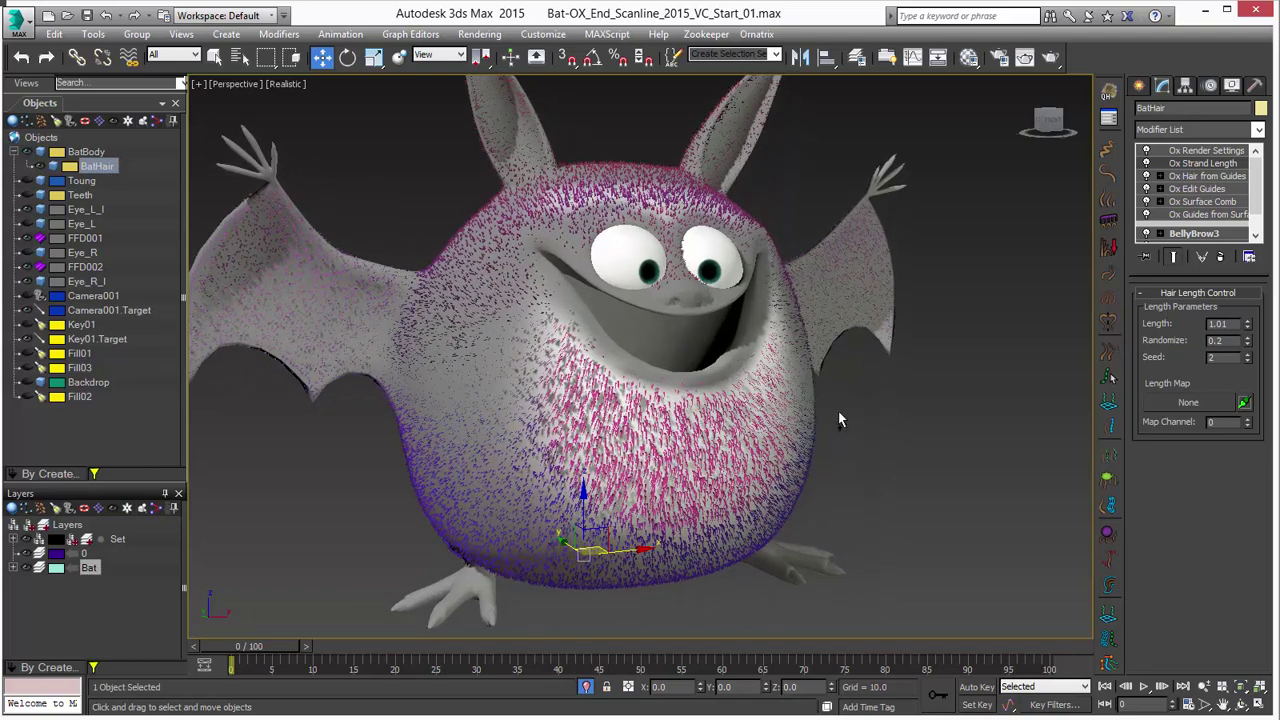
middle_click_drag(772, 432, 820, 431)
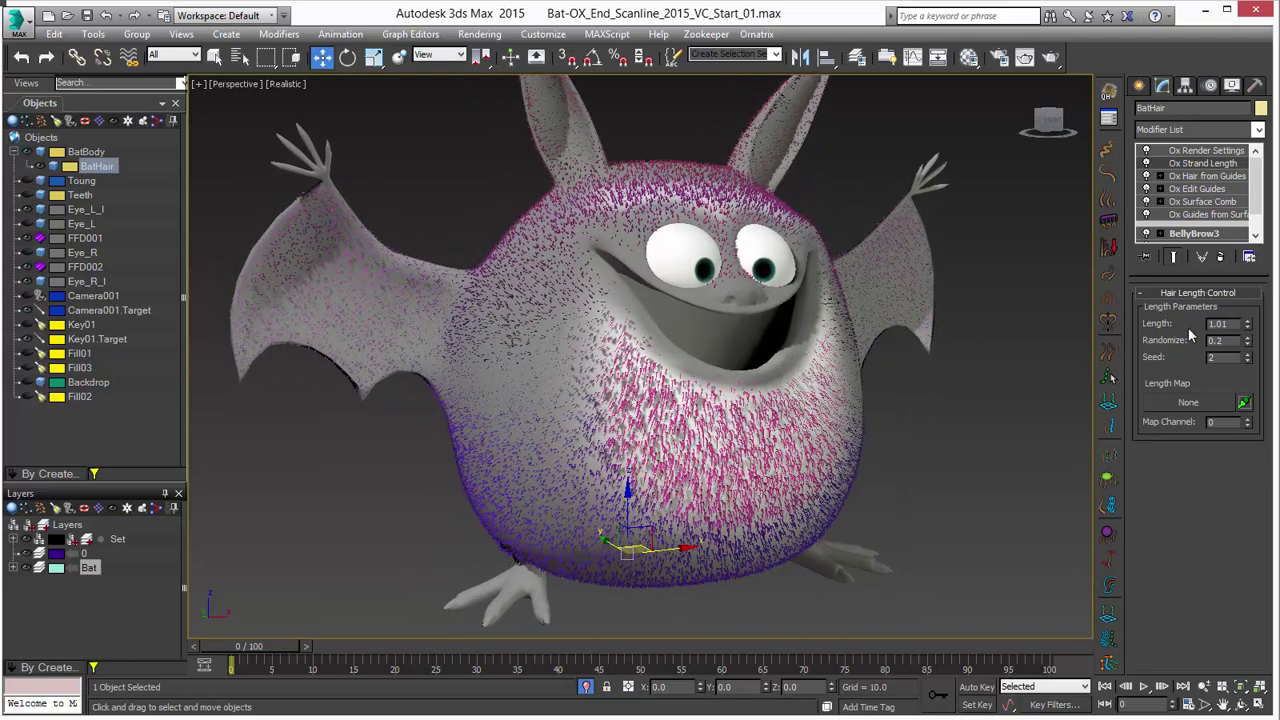
double_click(1231, 324)
scroll(752, 488, "up", 1)
middle_click_drag(722, 400, 838, 389, "alt")
middle_click_drag(926, 409, 862, 425, "alt")
middle_click_drag(742, 173, 707, 218, "alt")
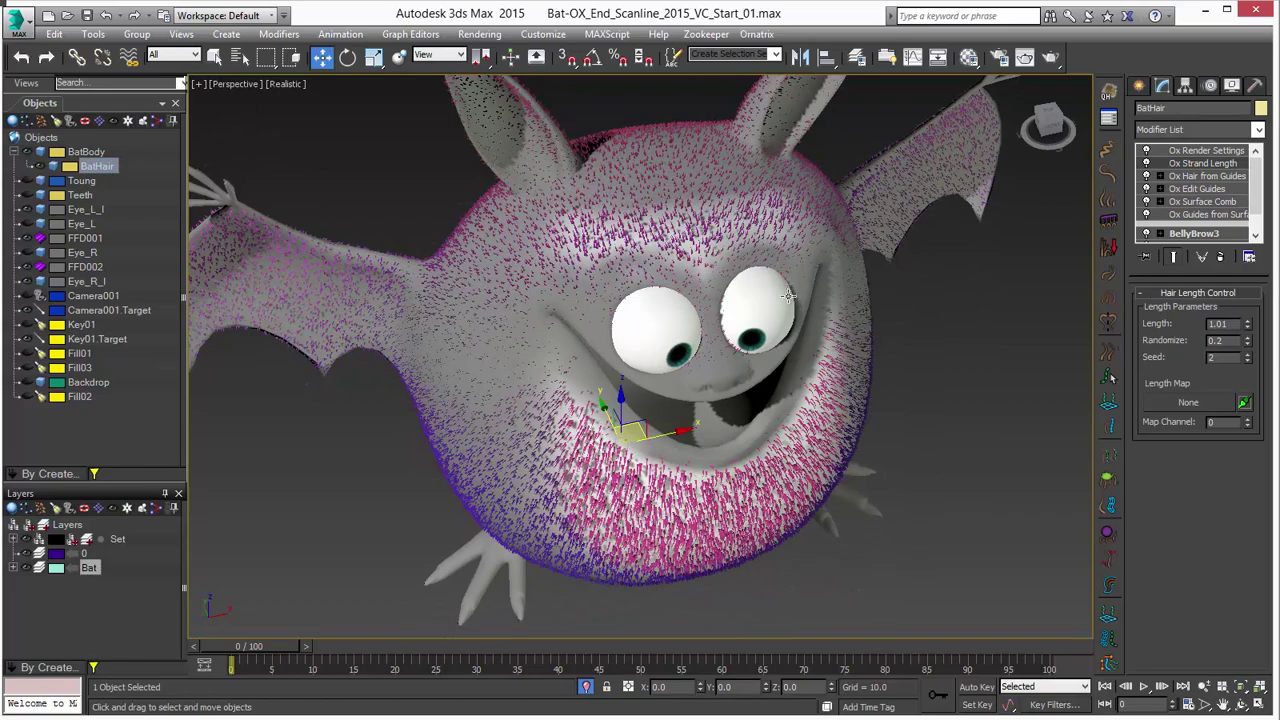
middle_click_drag(788, 296, 828, 236, "alt")
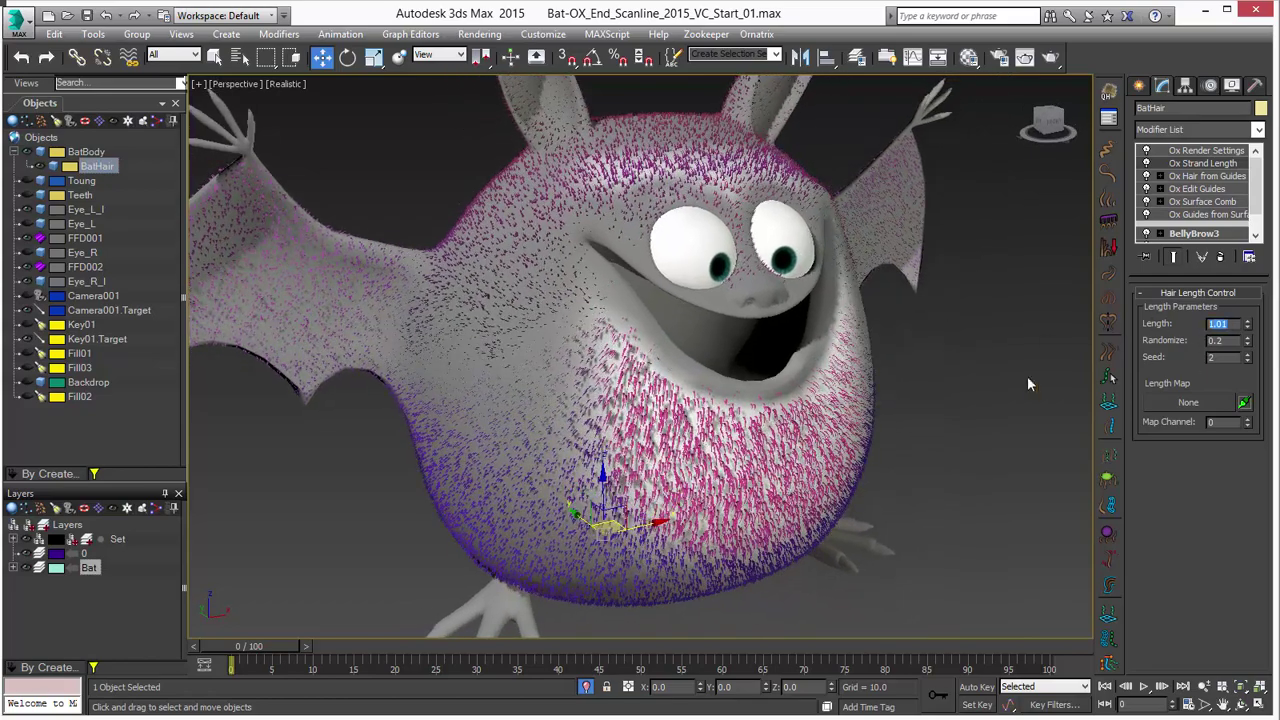
type("3")
key("Return")
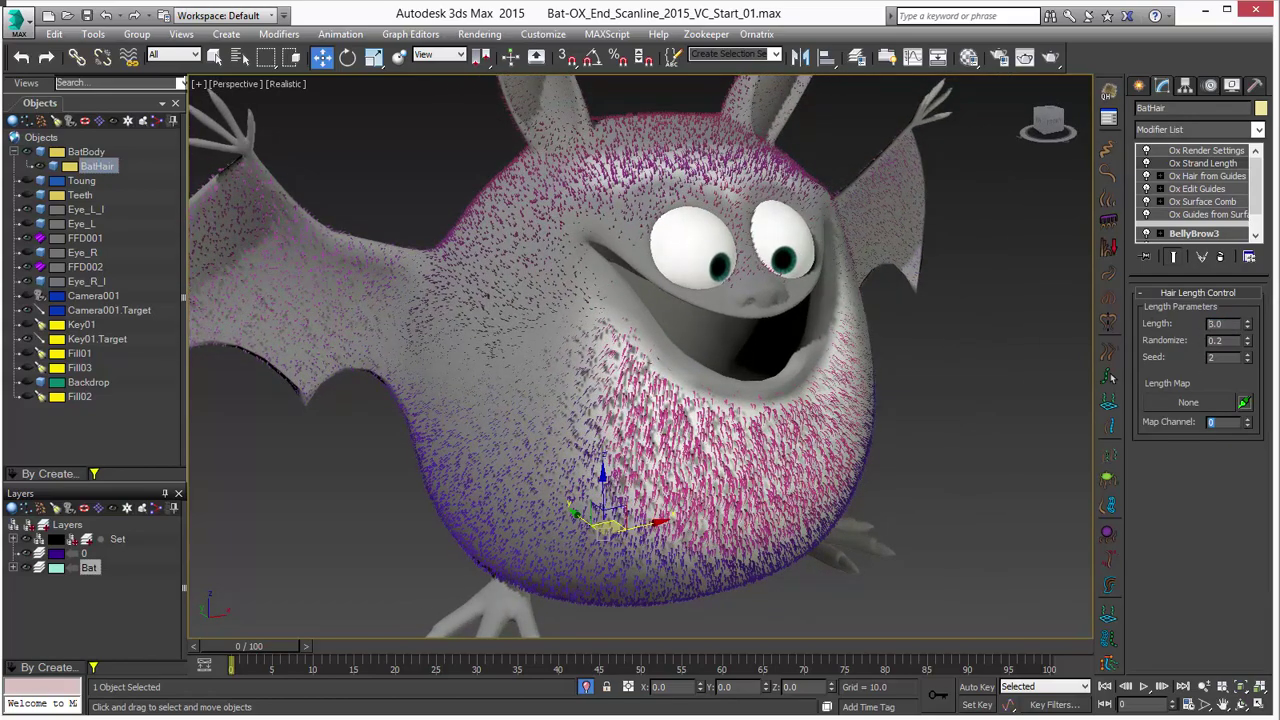
Step: Select BatBody and turn off its Vertex Colors display property
middle_click_drag(885, 396, 757, 271, "alt")
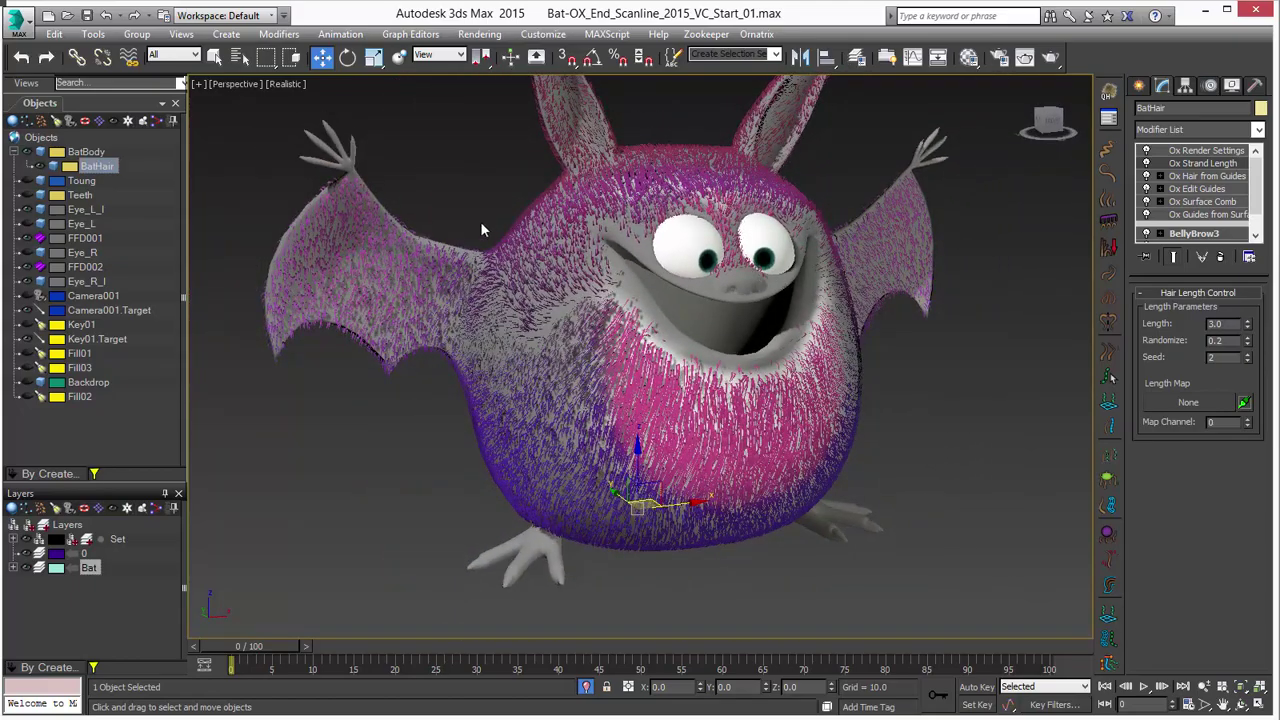
left_click(372, 247)
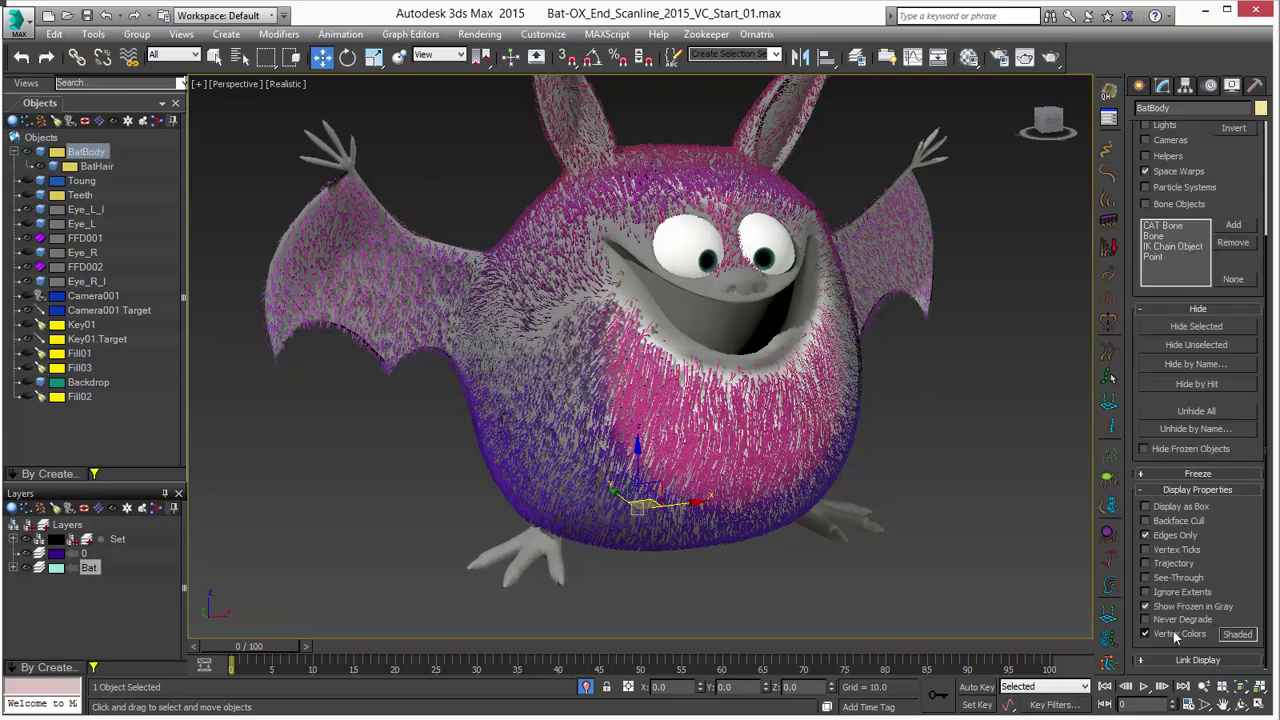
left_click(1172, 629)
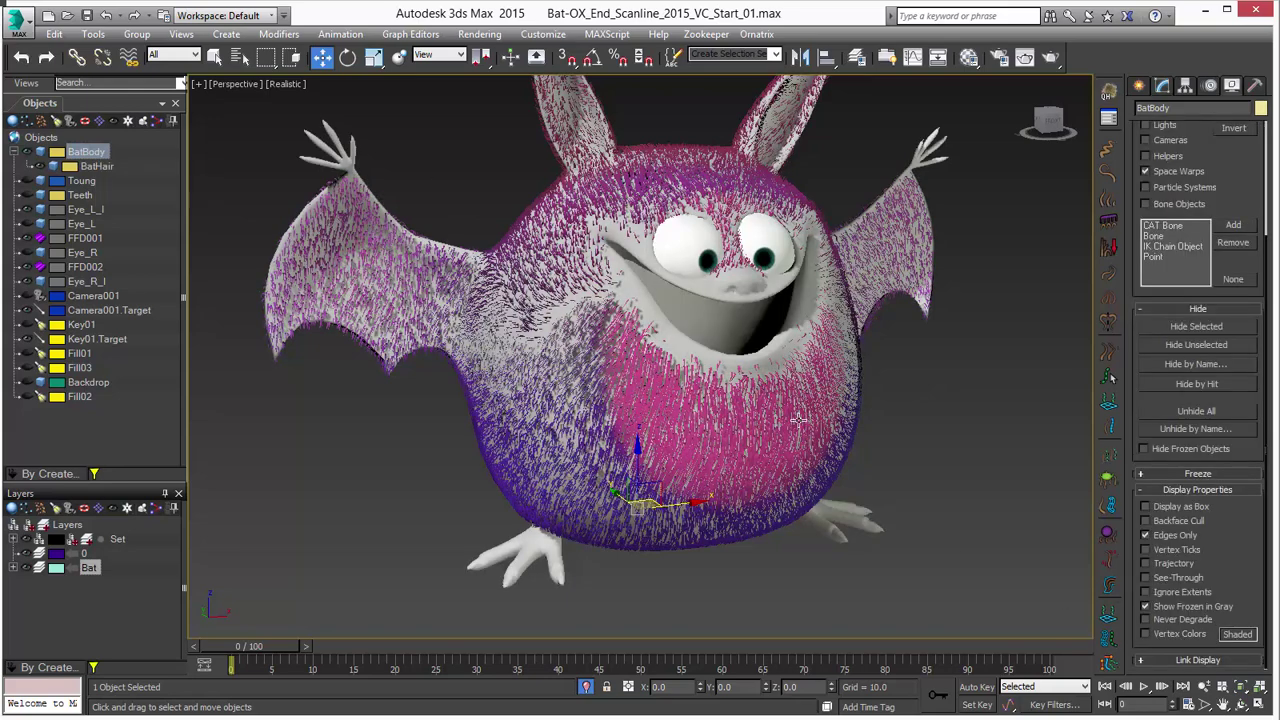
Step: Show the shaded texture of the 08 - Default material in the viewport and inspect the textured bat with its hair
key("m")
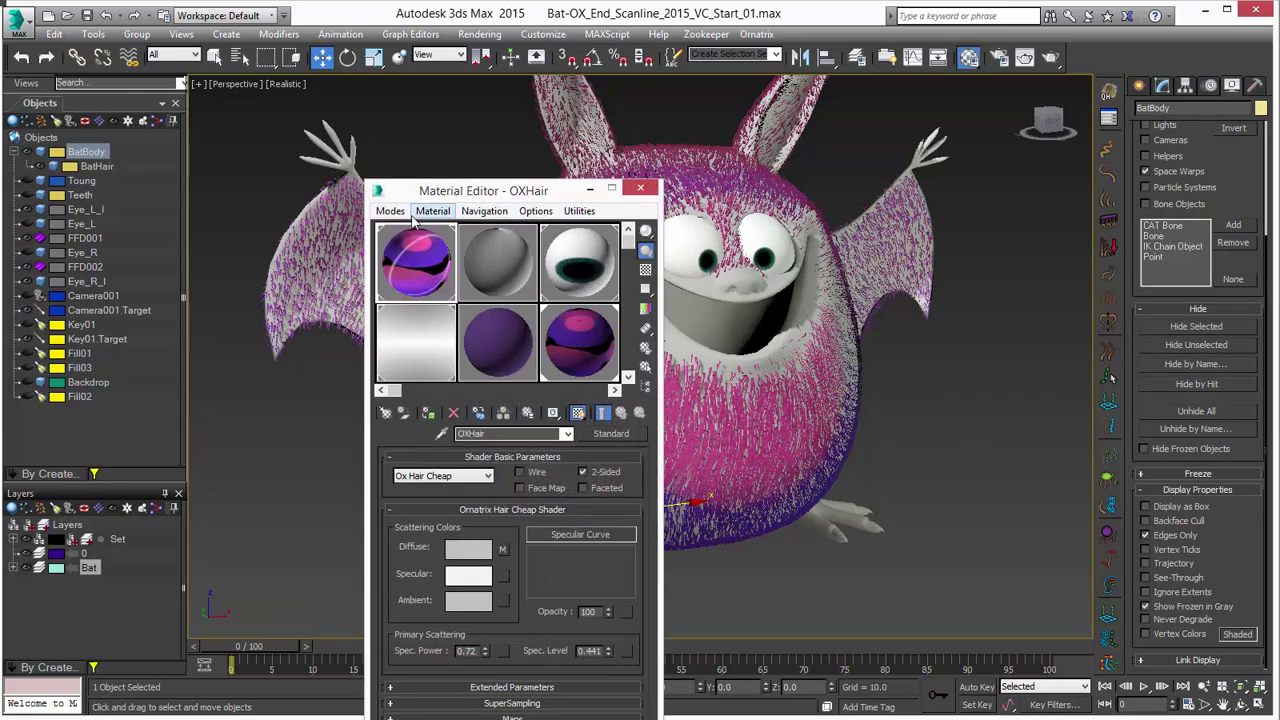
left_click(575, 413)
left_click(577, 412)
left_click(579, 349)
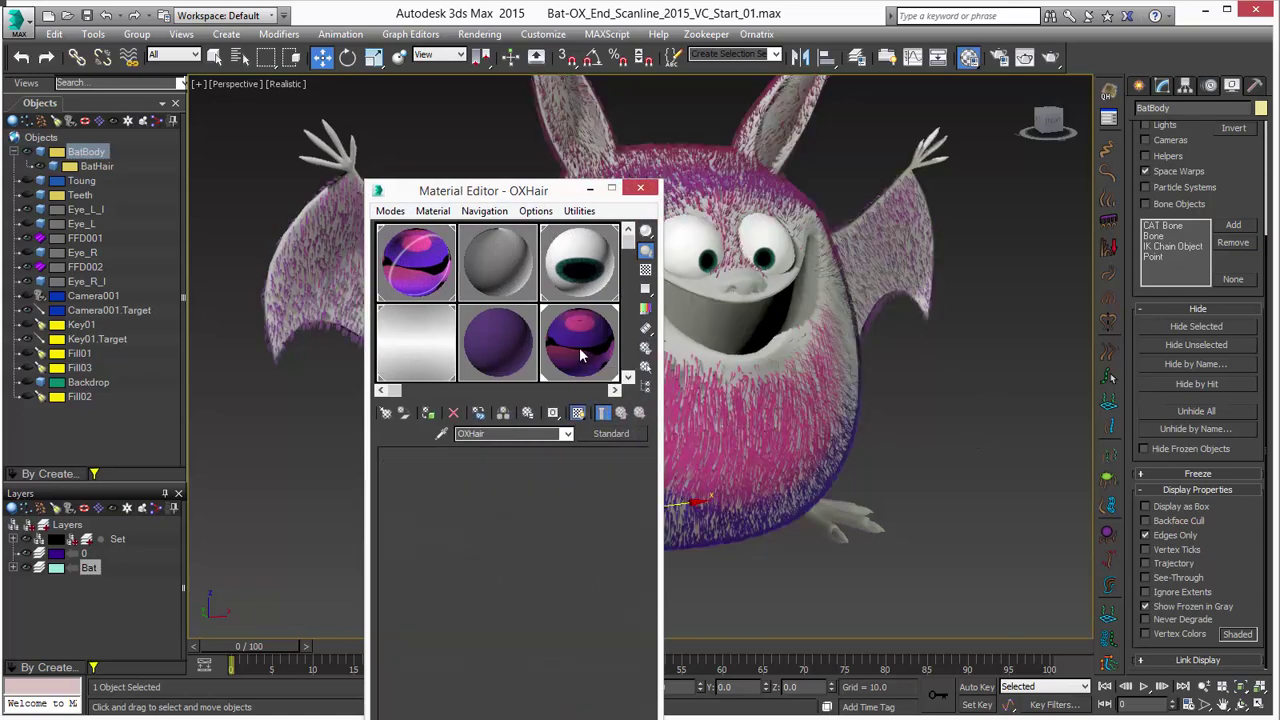
left_click(579, 347)
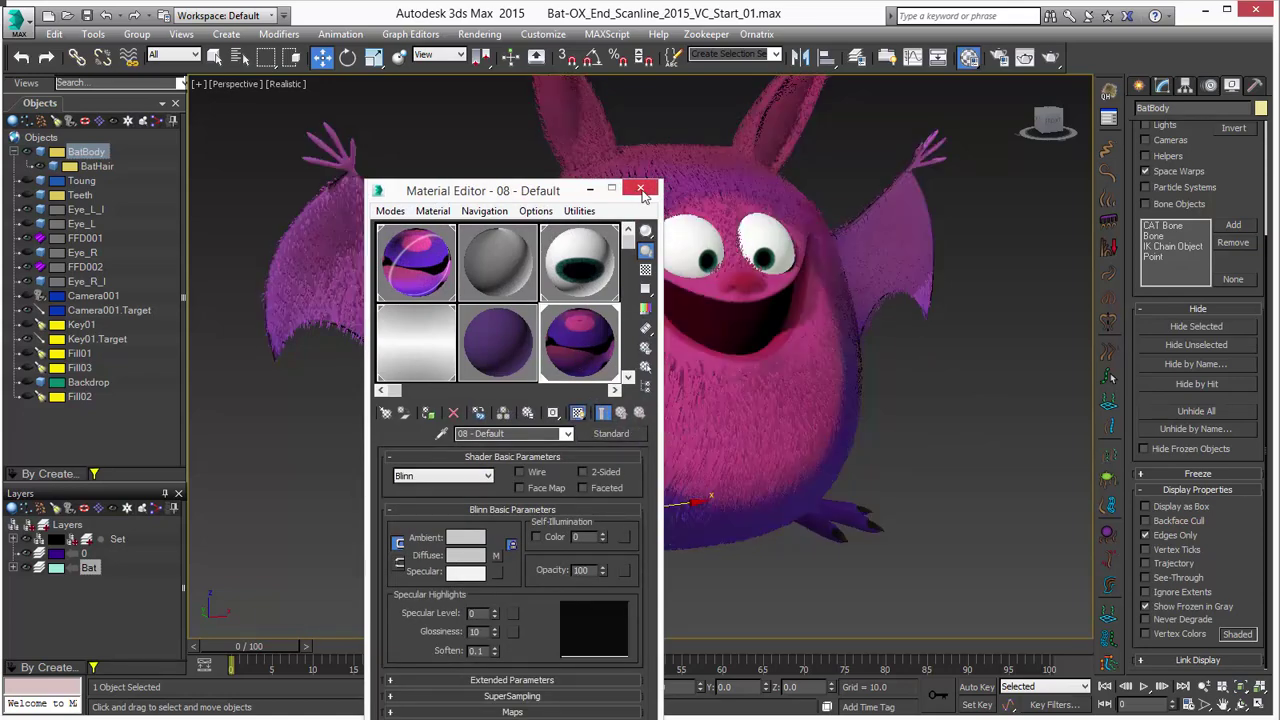
left_click(641, 189)
middle_click_drag(783, 397, 677, 318, "alt")
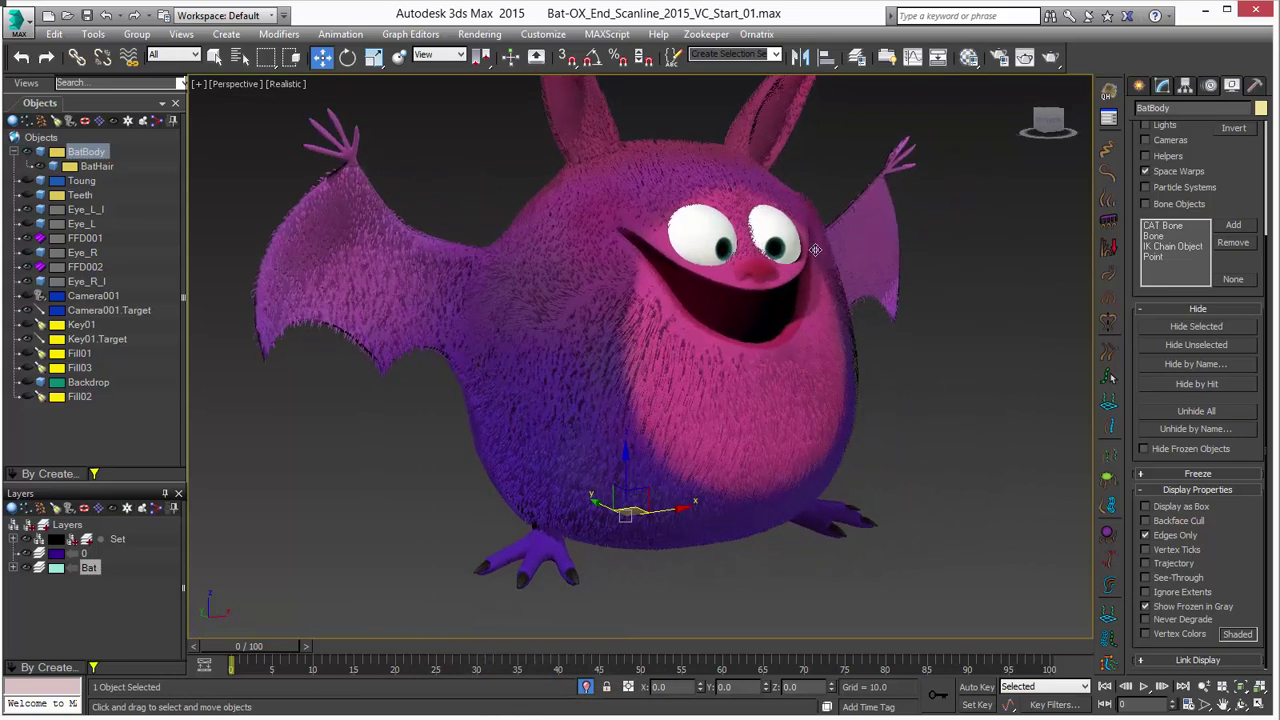
scroll(765, 304, "up", 1)
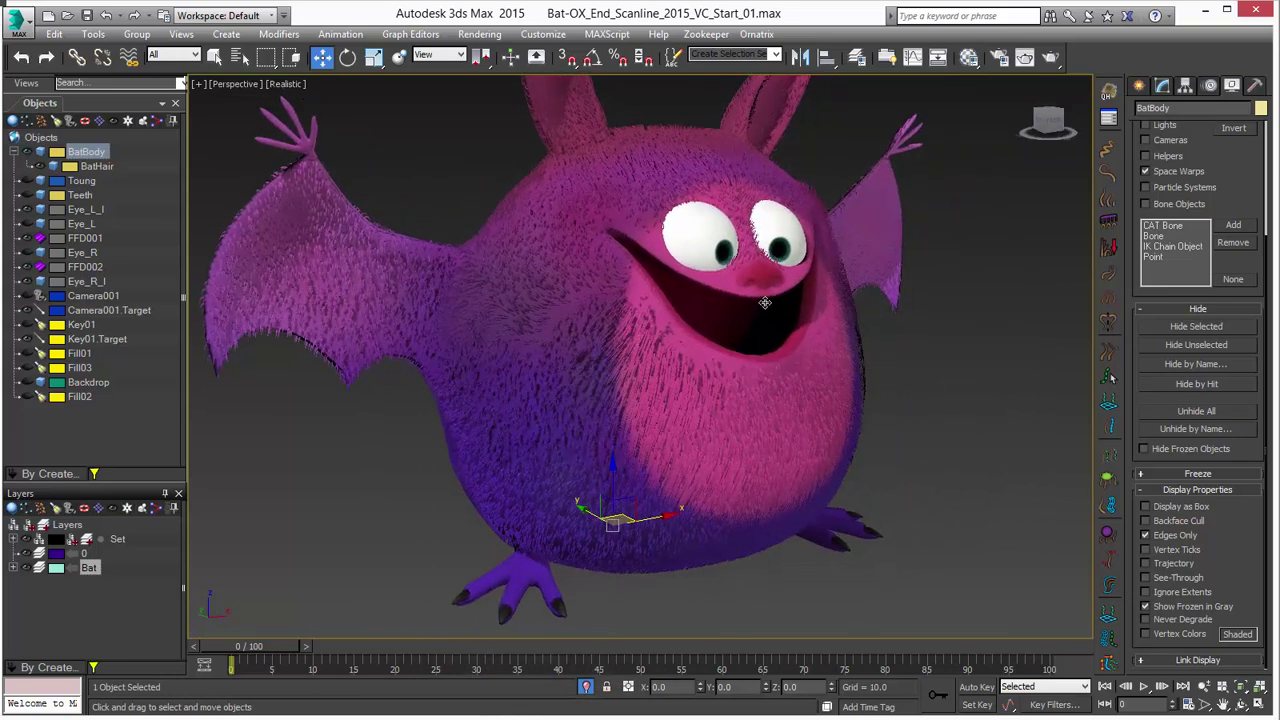
Step: Clear the selection and examine the whole textured bat with its hair in the perspective view
scroll(765, 303, "down", 2)
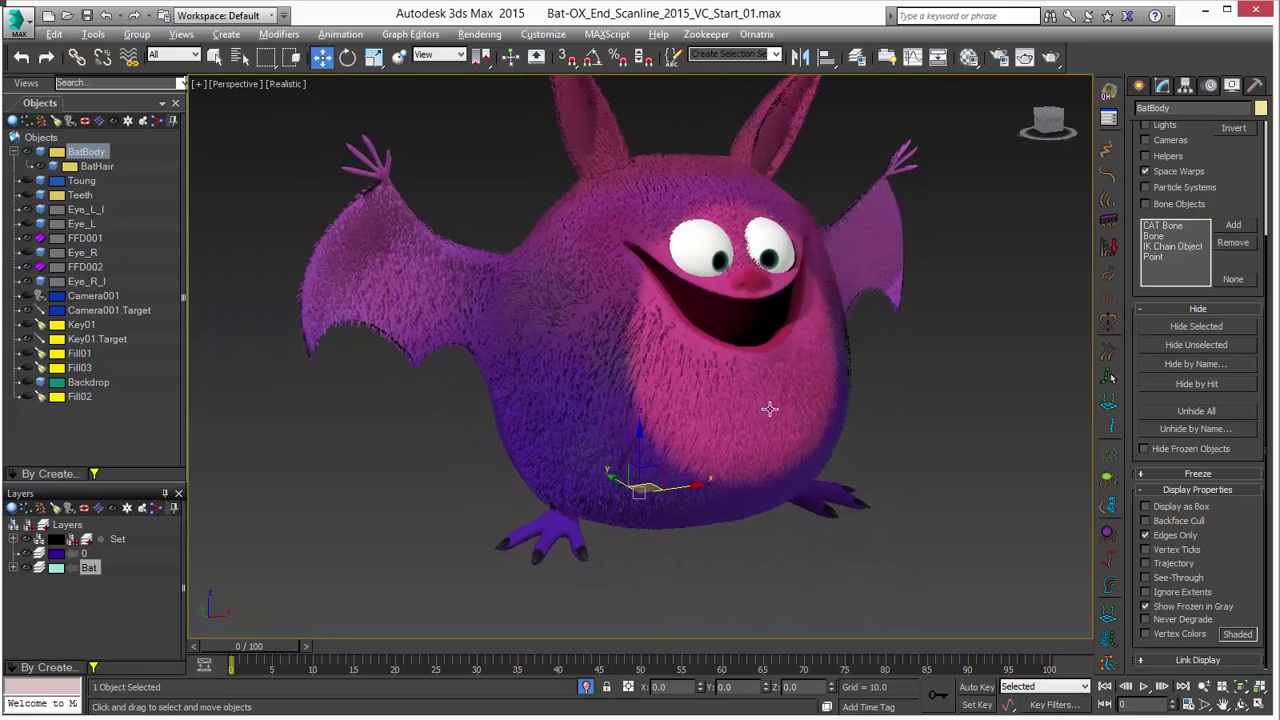
middle_click_drag(769, 408, 766, 434, "alt")
left_click(941, 311)
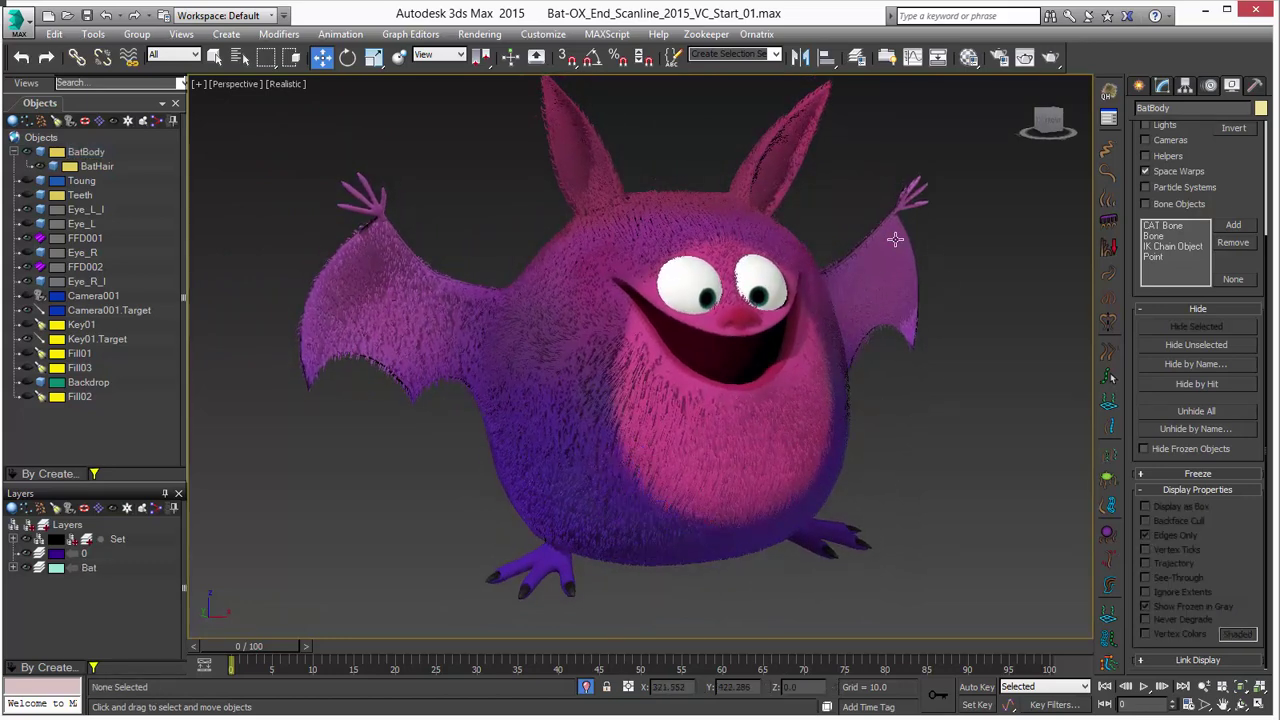
Step: Select BatBody again and display its modifier stack with the BellyBrow3 and Mouth2 modifiers
left_click(80, 152)
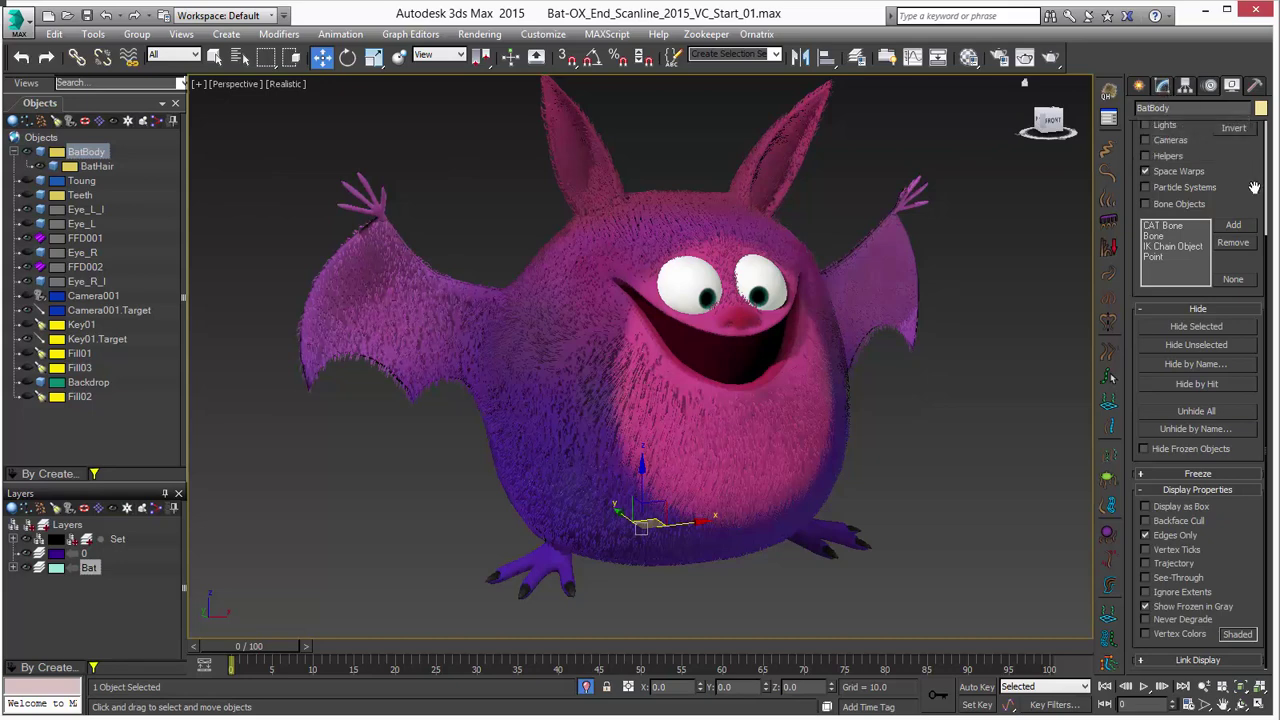
scroll(1254, 187, "up", 5)
left_click(1162, 85)
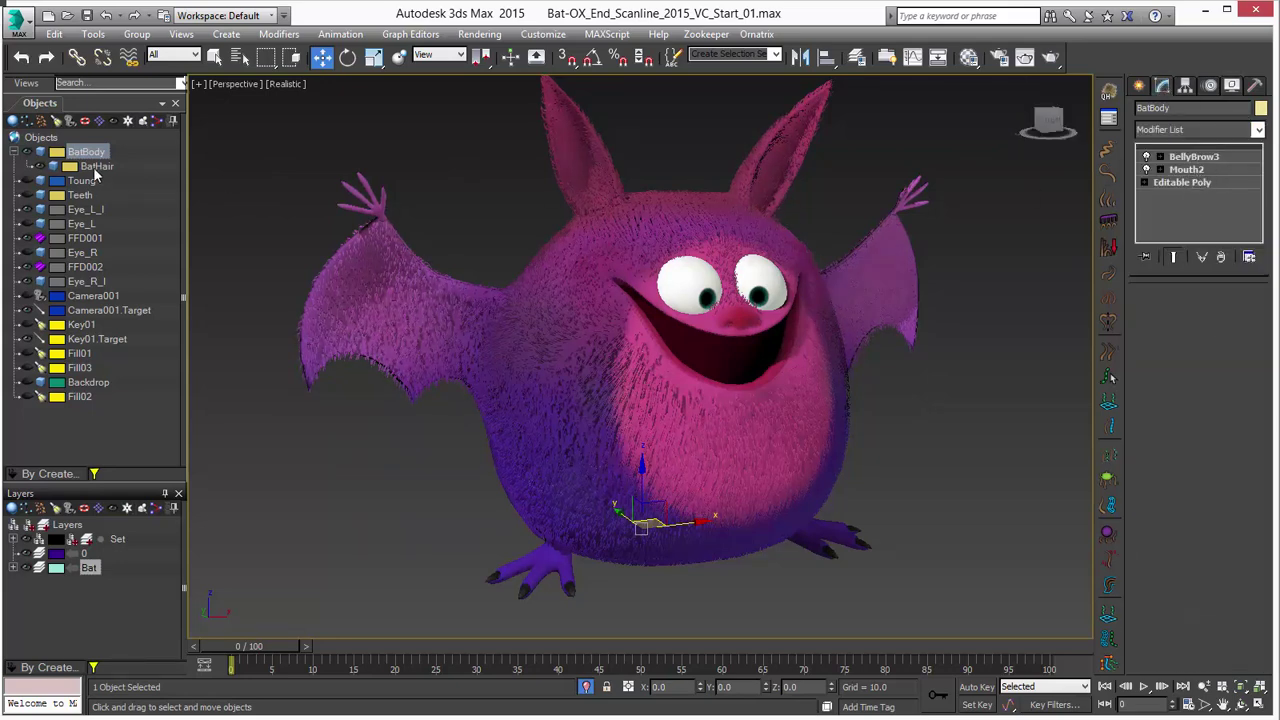
Step: Select BatHair, display the hair radius and thickness map options of its Ox Render Settings modifier, and examine the hair
left_click(96, 168)
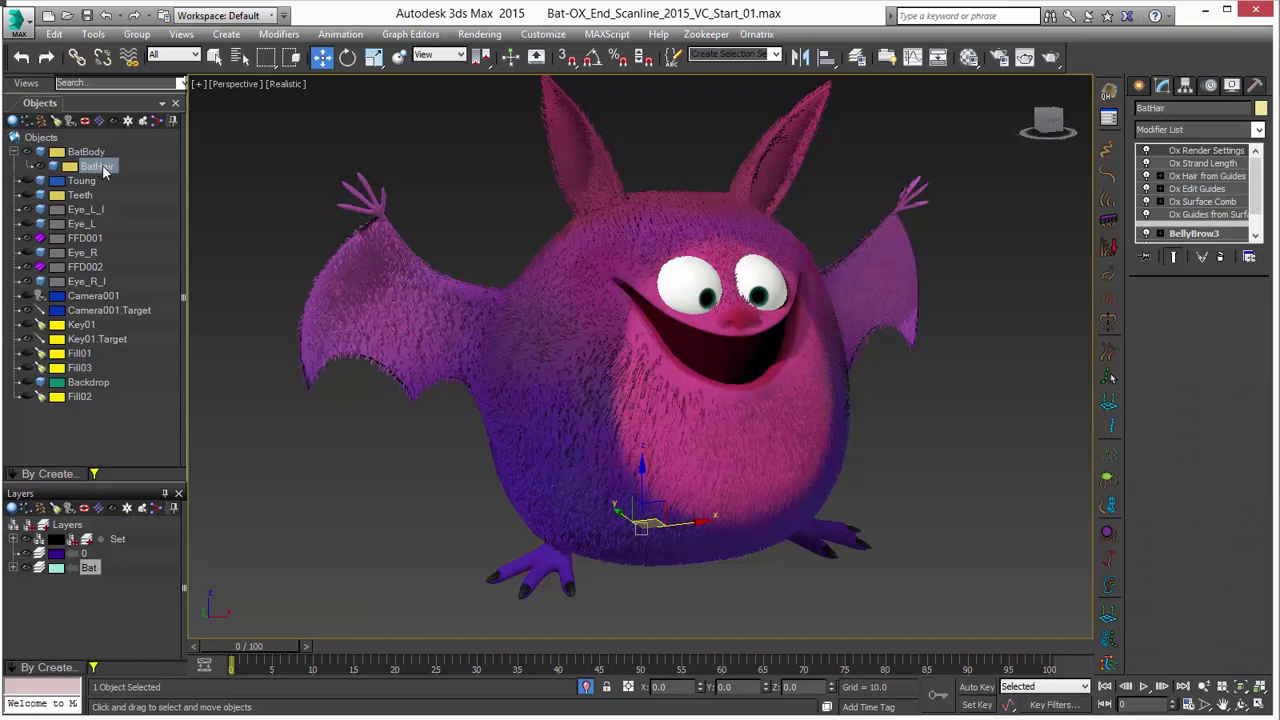
left_click(1206, 167)
left_click(1211, 152)
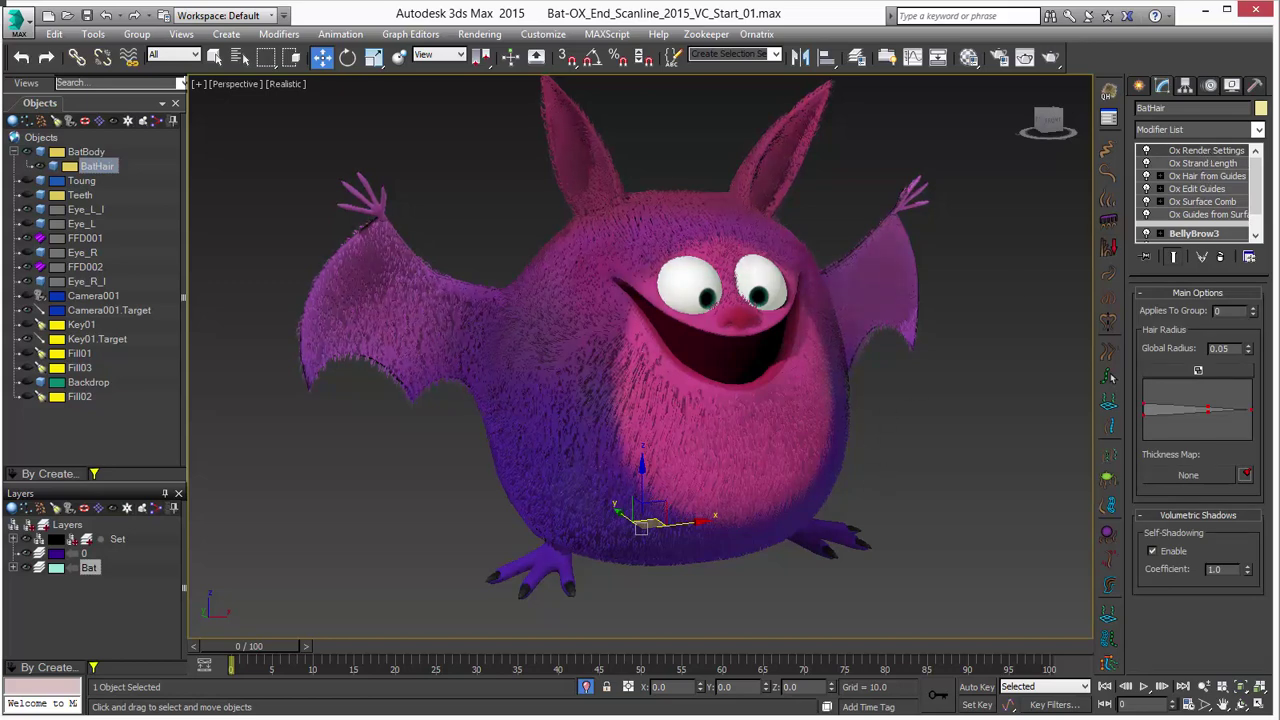
scroll(903, 474, "up", 5)
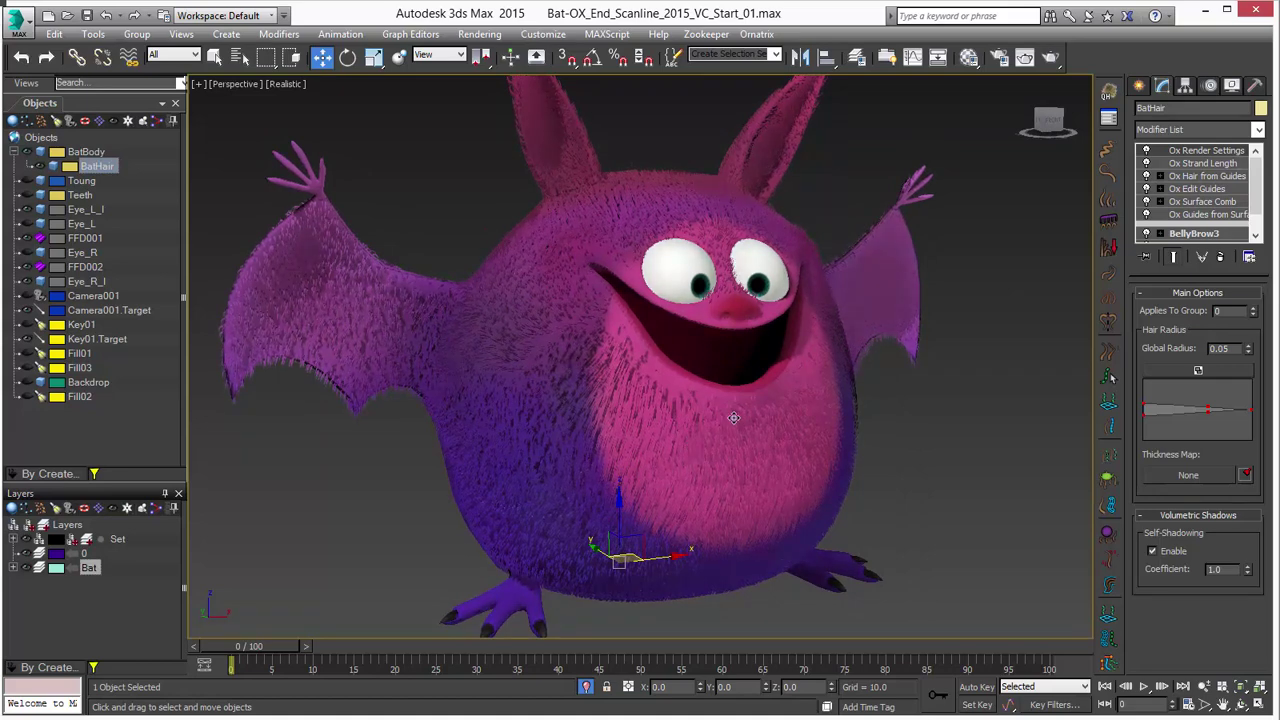
scroll(734, 418, "down", 1)
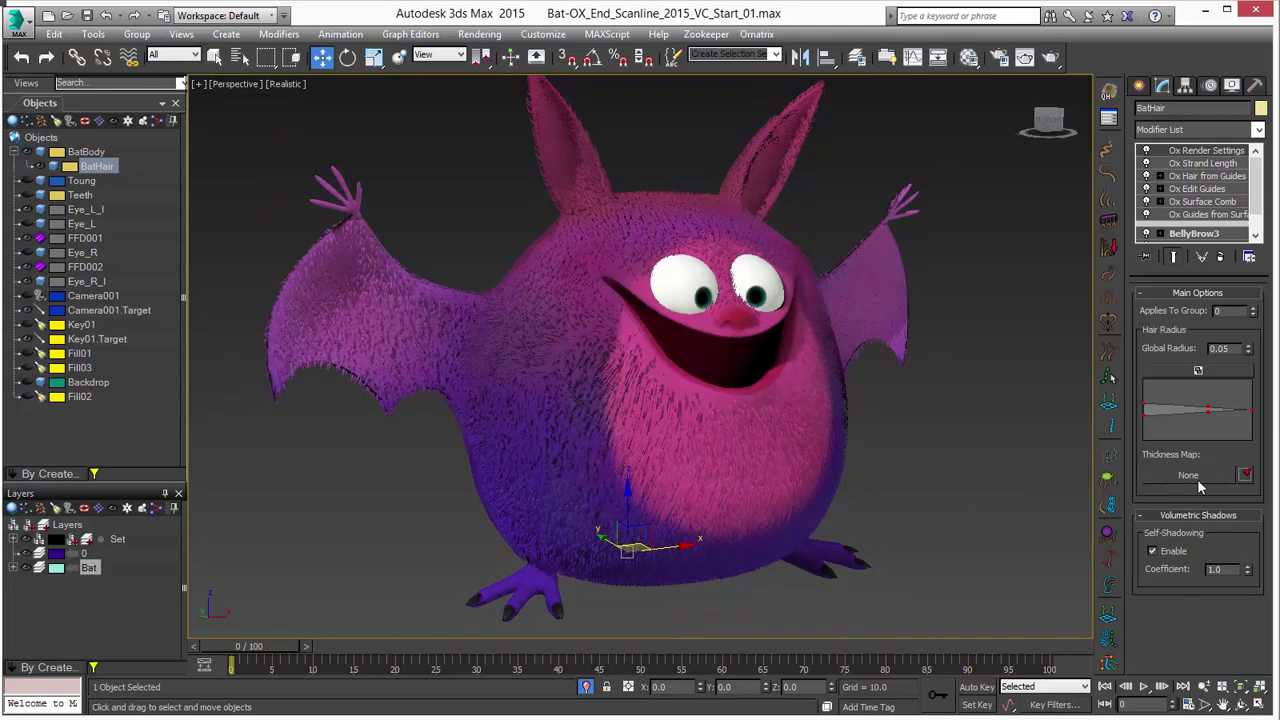